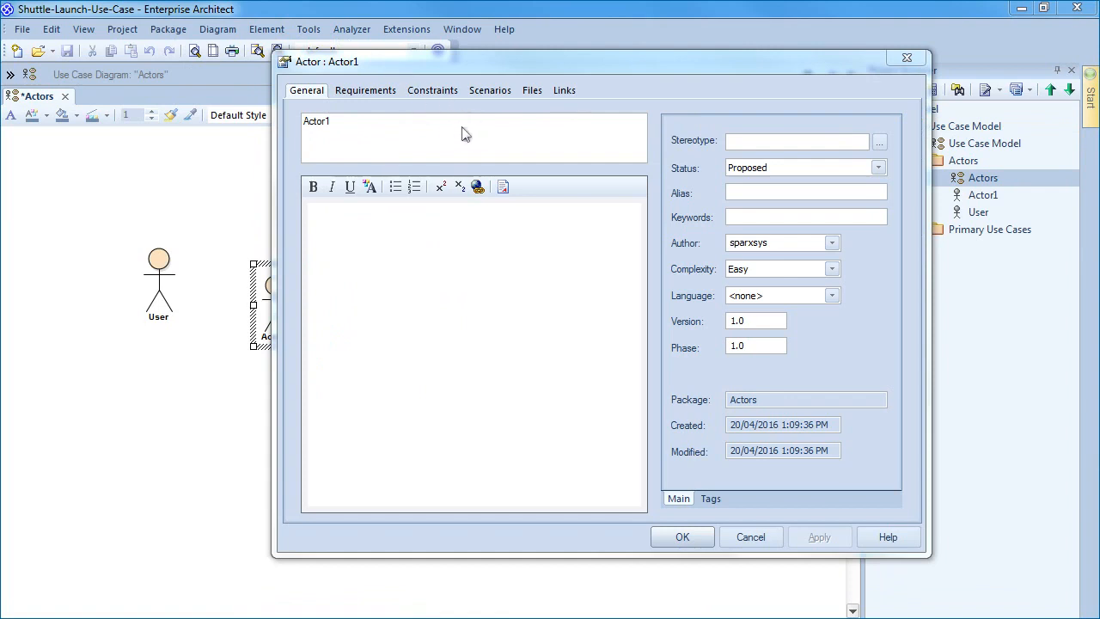
# - Rename Actor1 as Launch Director and add notes on the role's responsibility for Go/No Go approval and aborting the launch
pyautogui.moveTo(345, 121); pyautogui.dragTo(297, 115)
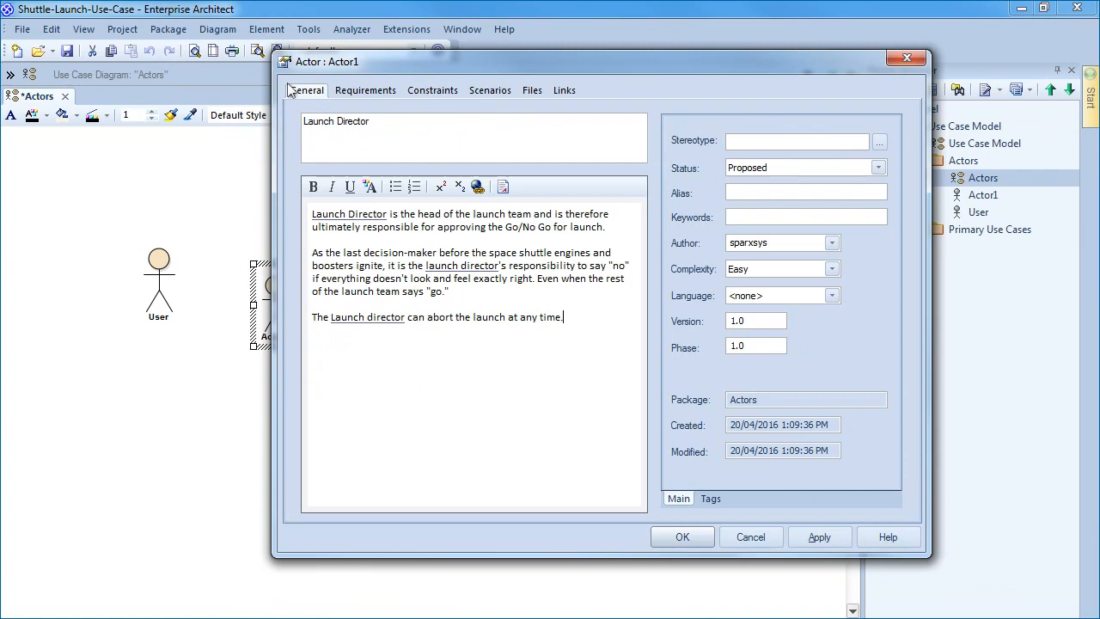
# - Create a glossary definition for "abort" from the notes, with type Launch Event and a bulleted meaning about putting system events on hold
pyautogui.doubleClick(441, 318)
pyautogui.rightClick(442, 321)
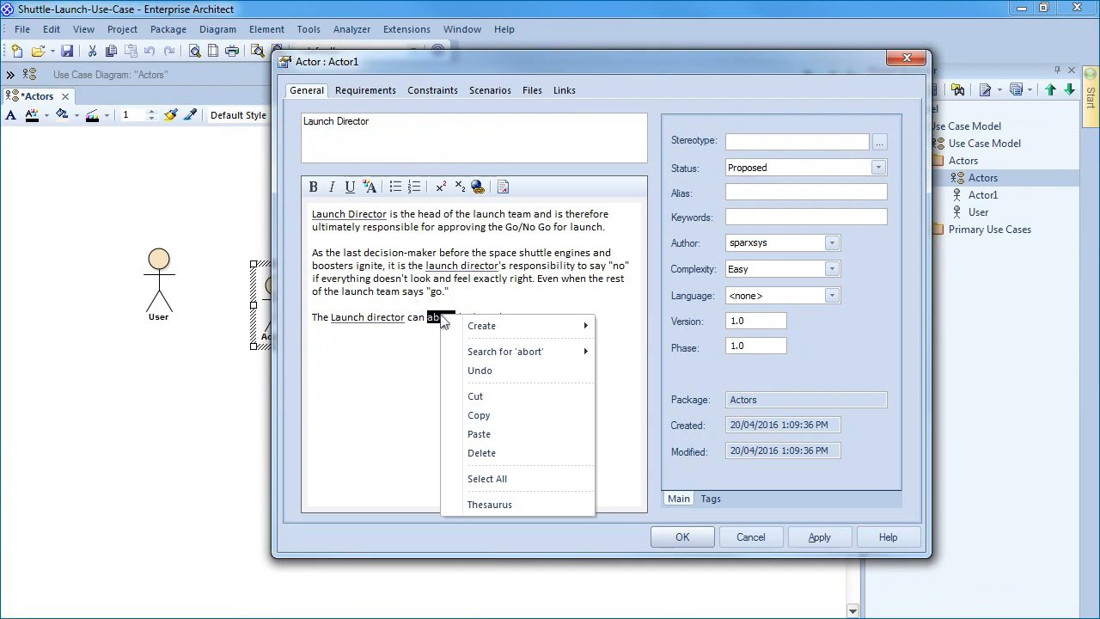
pyautogui.moveTo(582, 331)
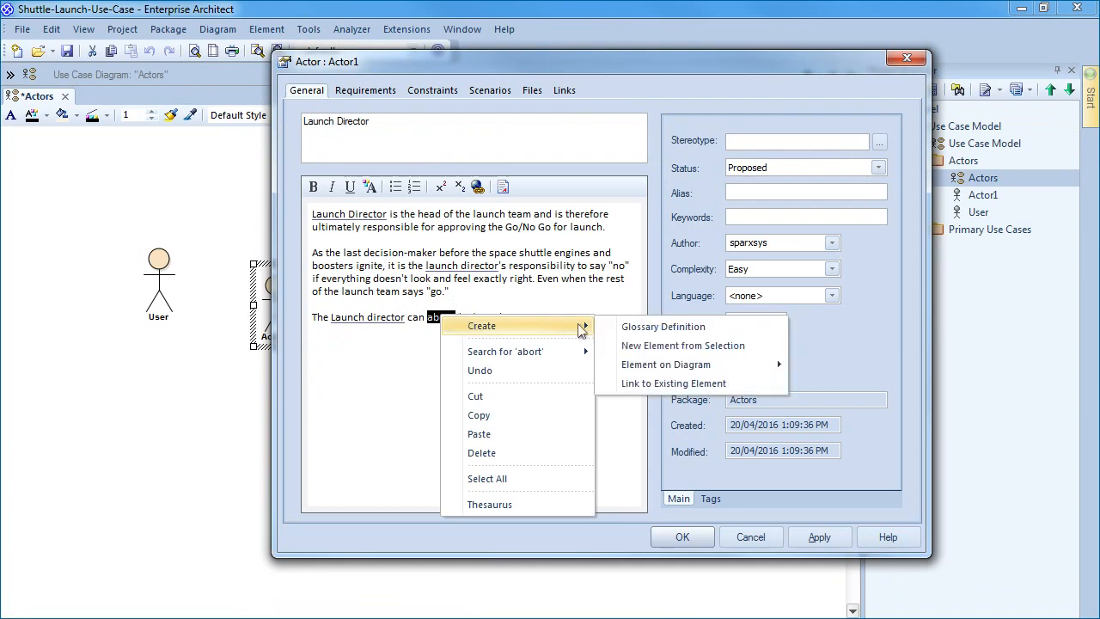
pyautogui.click(642, 332)
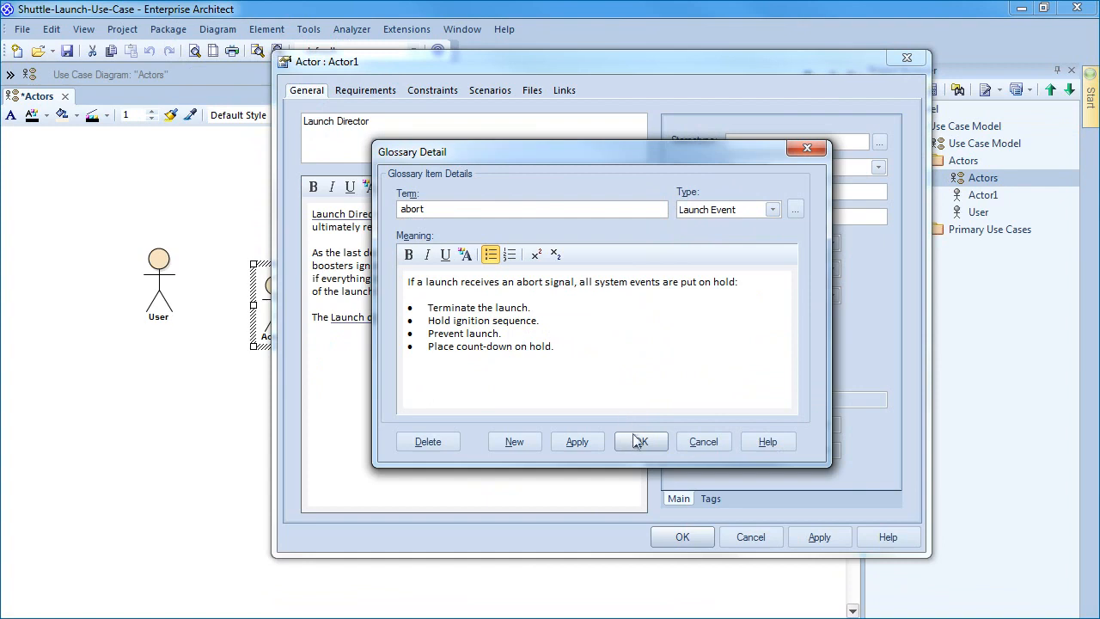
pyautogui.click(639, 441)
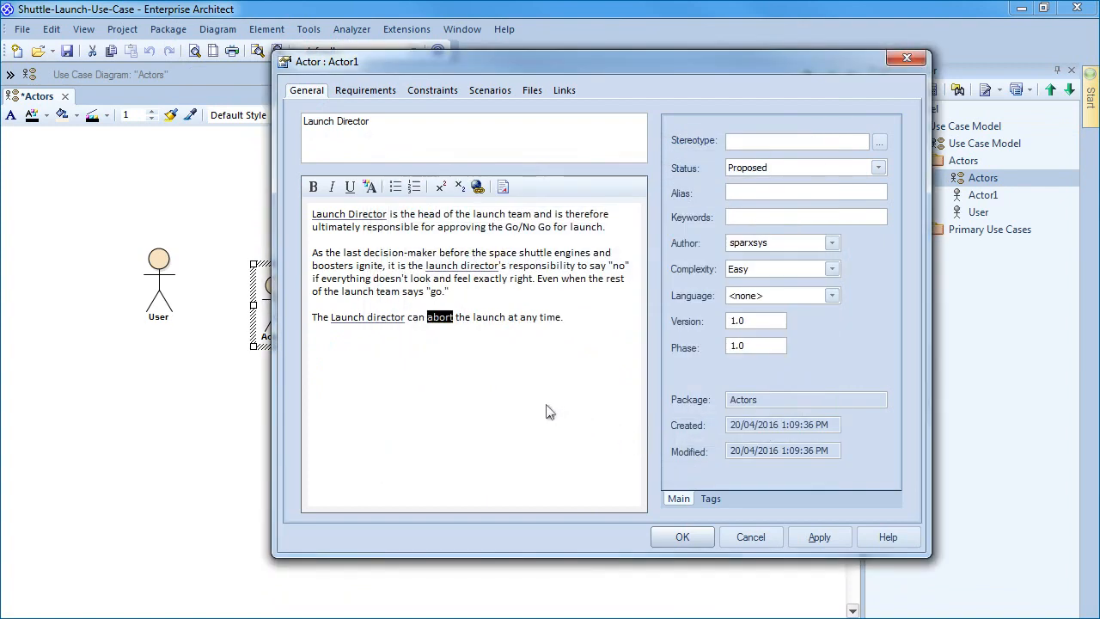
pyautogui.click(542, 317)
pyautogui.click(570, 317)
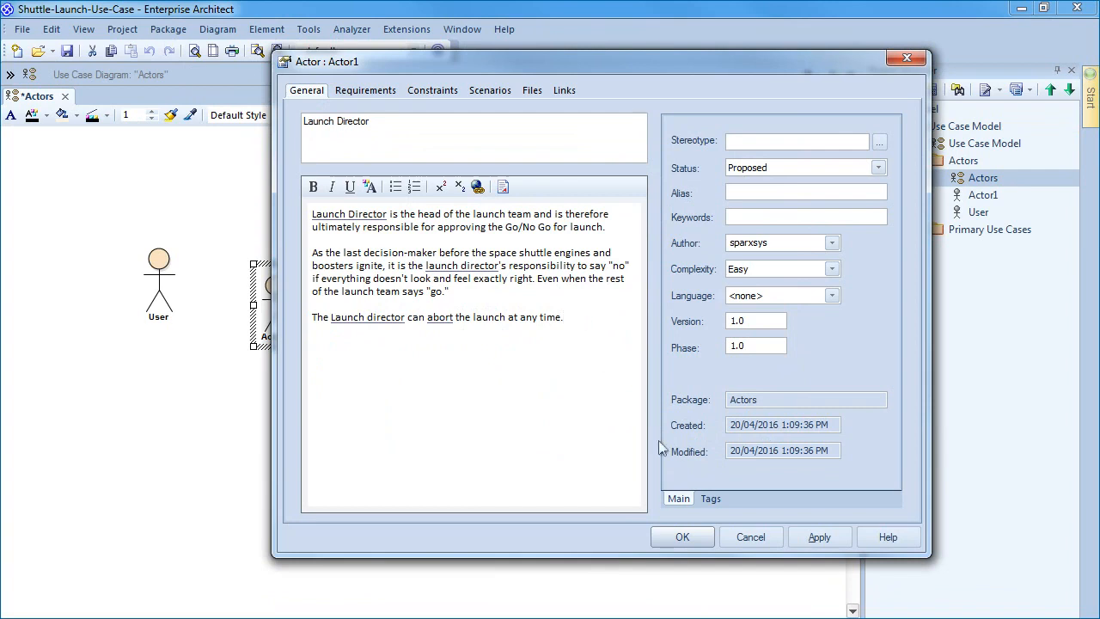
# - Save the Launch Director actor's properties and move the actor next to the User actor on the diagram
pyautogui.click(685, 537)
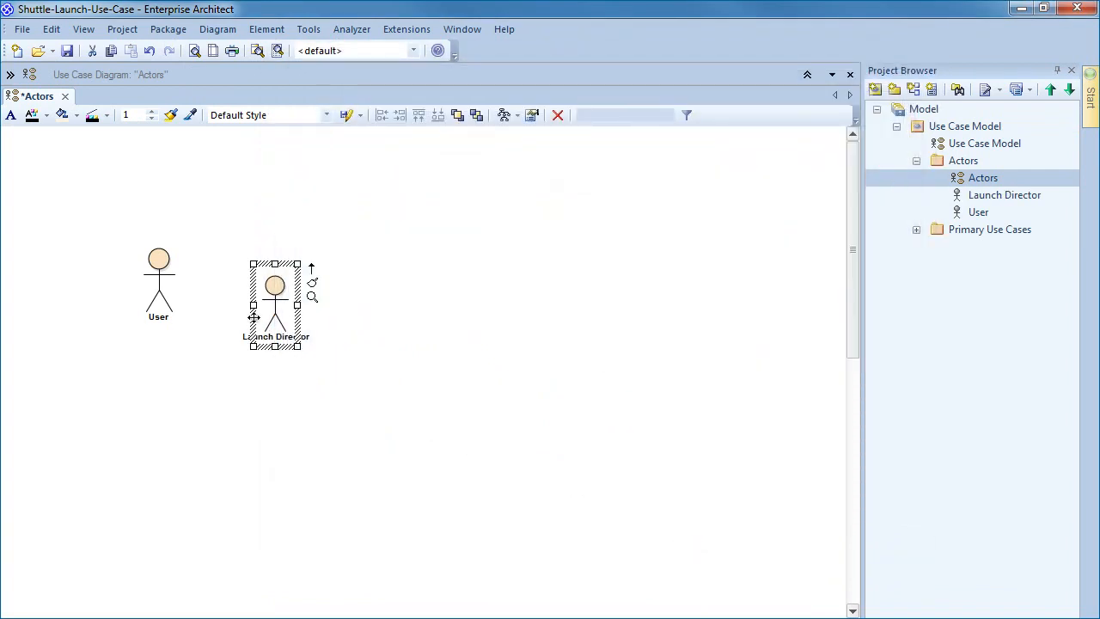
pyautogui.moveTo(275, 312); pyautogui.dragTo(234, 284)
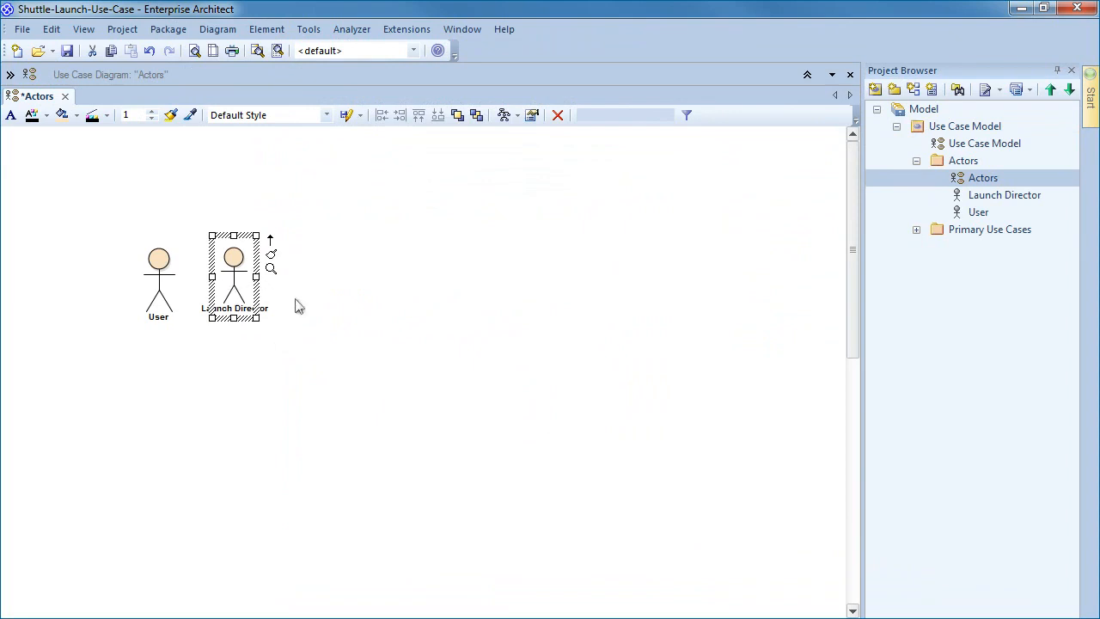
pyautogui.click(347, 314)
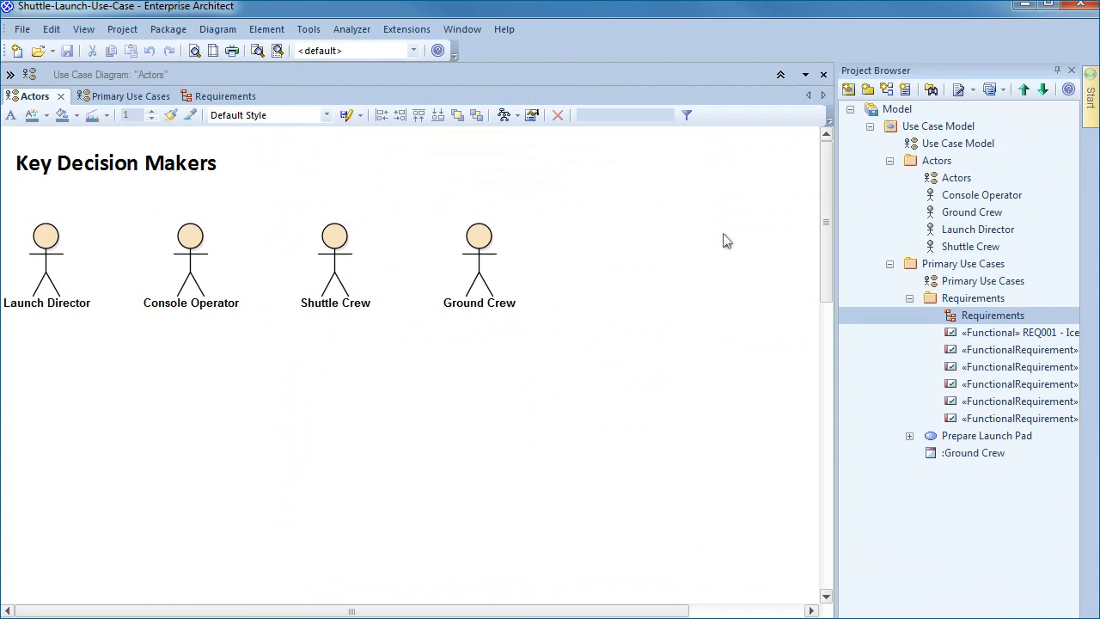
# - Examine the Prepare Launch Pad use case's structured specification in the Primary Use Cases diagram, including the Basic Path and LP not Safe entry points
pyautogui.click(107, 97)
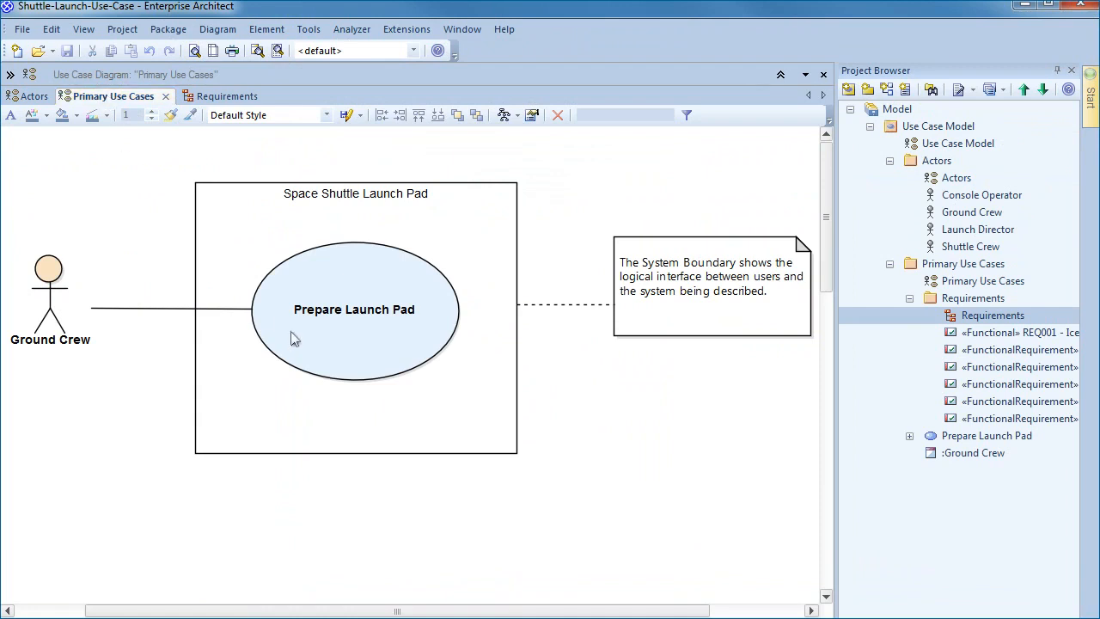
pyautogui.rightClick(306, 309)
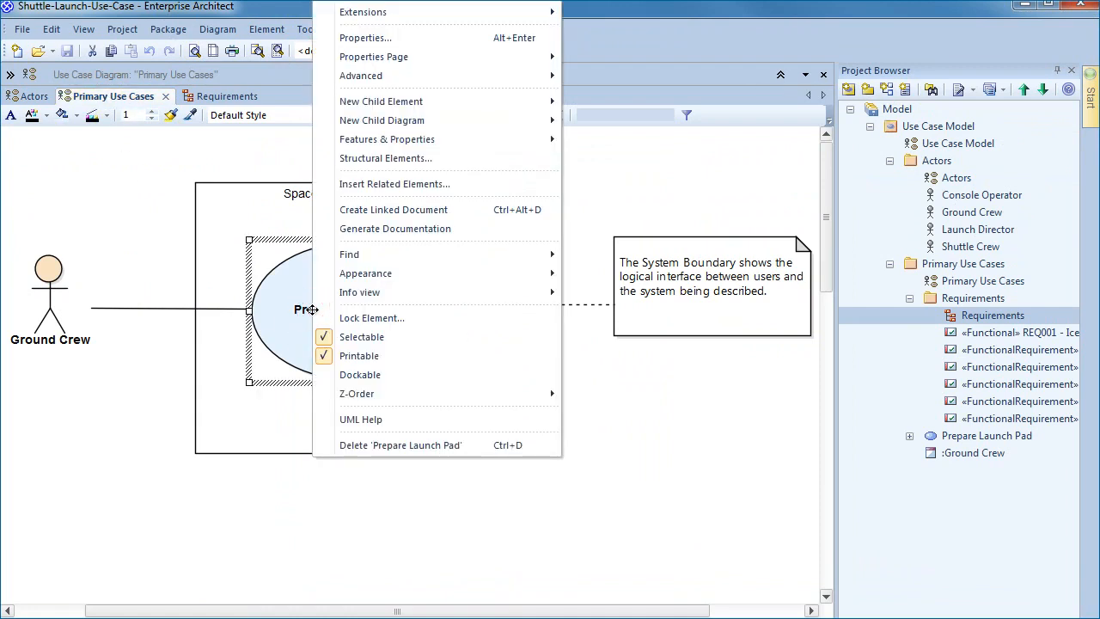
pyautogui.click(394, 39)
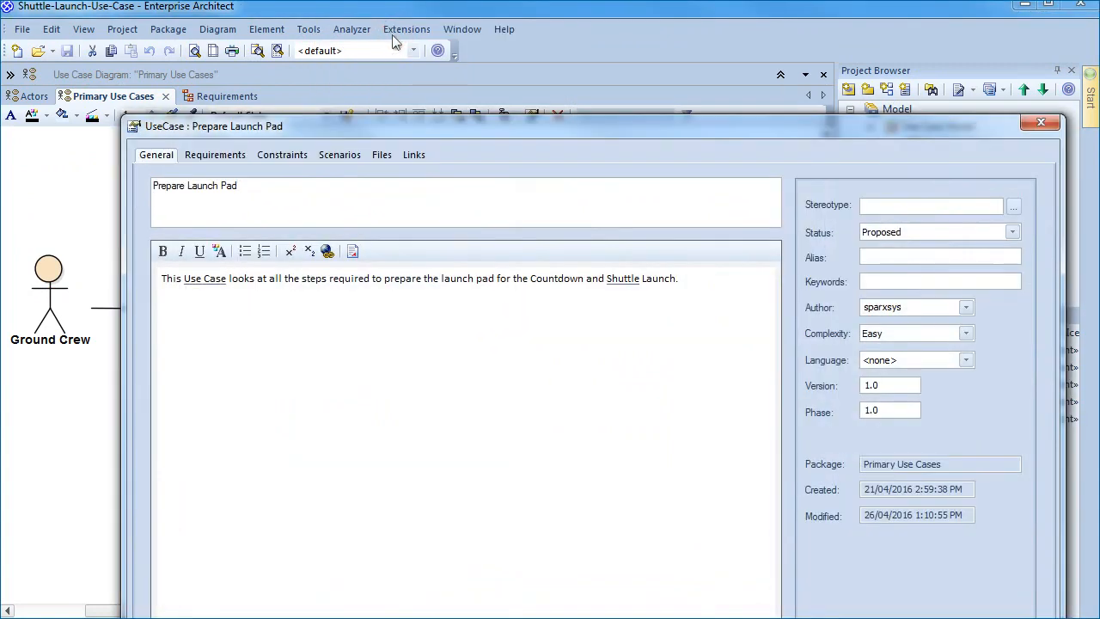
pyautogui.click(341, 154)
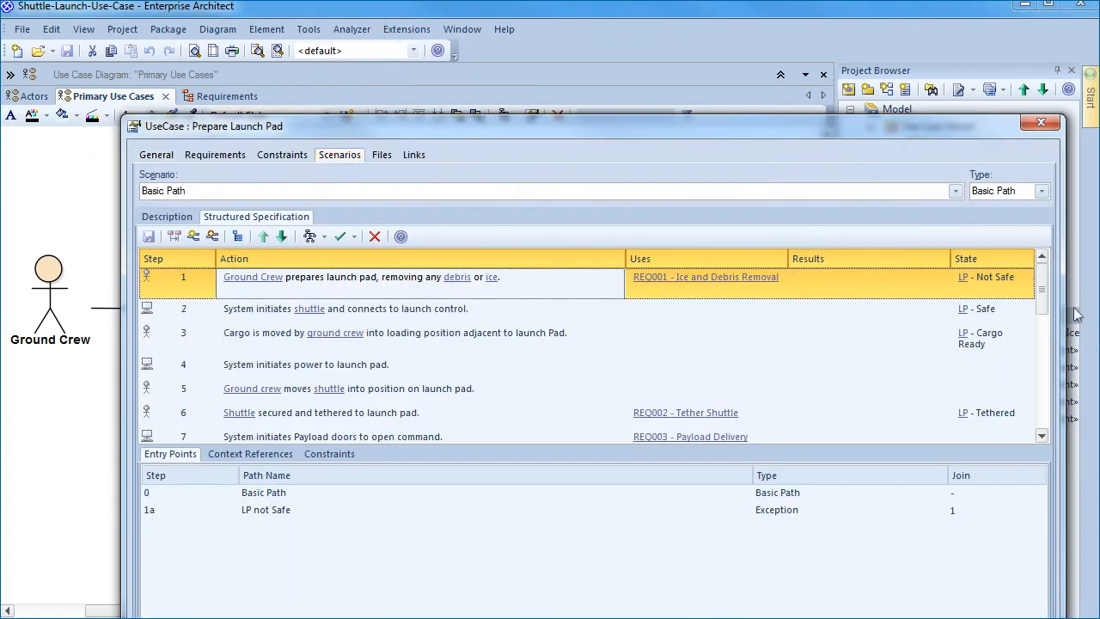
pyautogui.moveTo(1043, 276); pyautogui.dragTo(1040, 423)
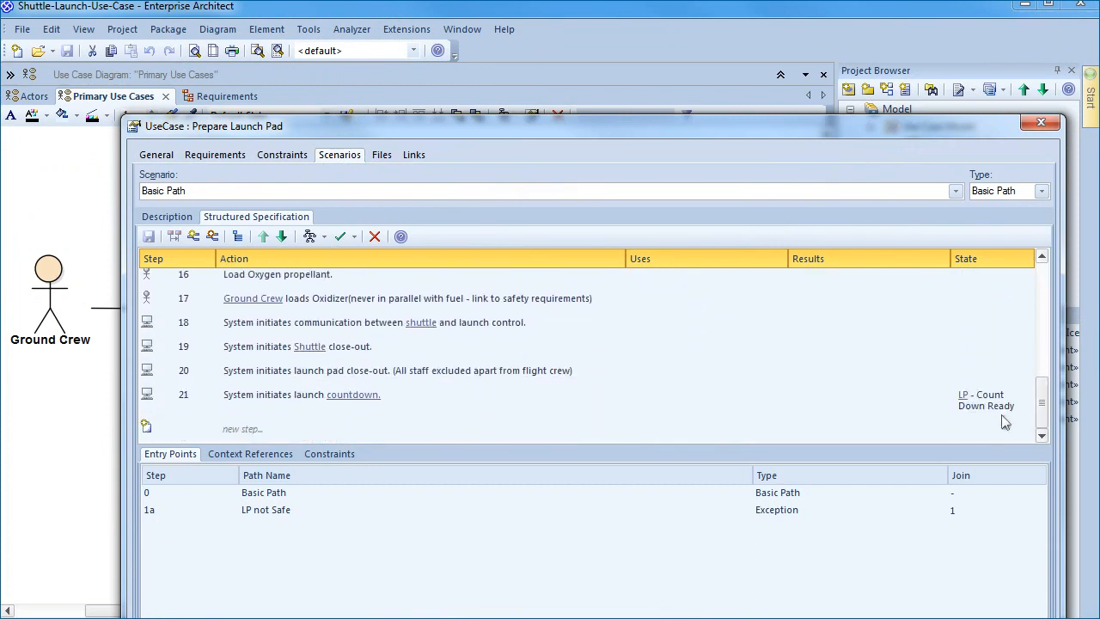
pyautogui.click(283, 495)
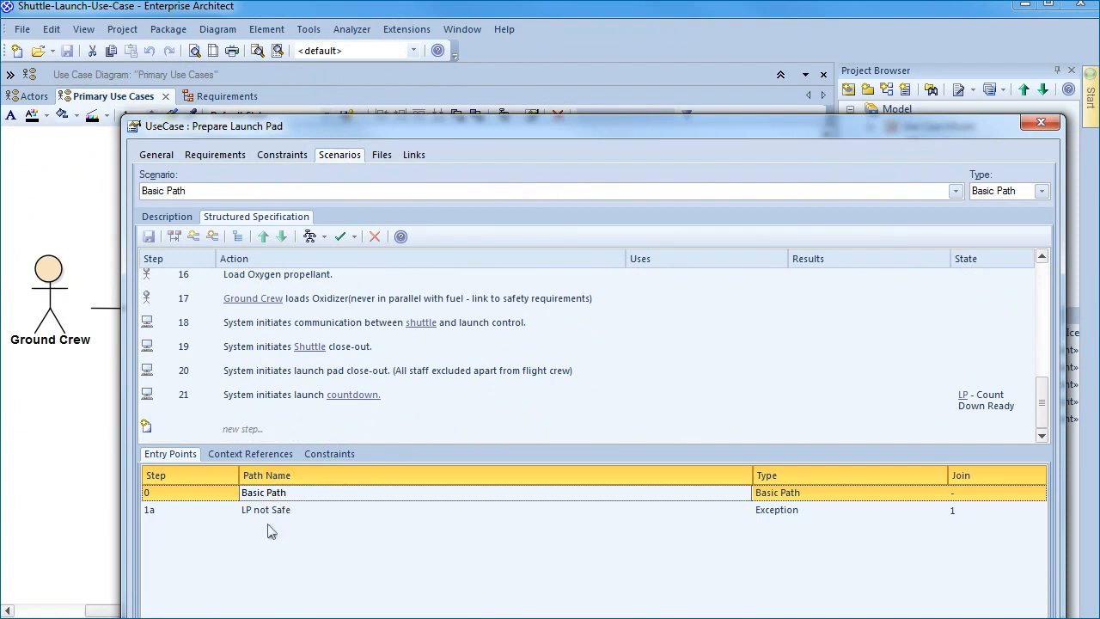
pyautogui.click(282, 514)
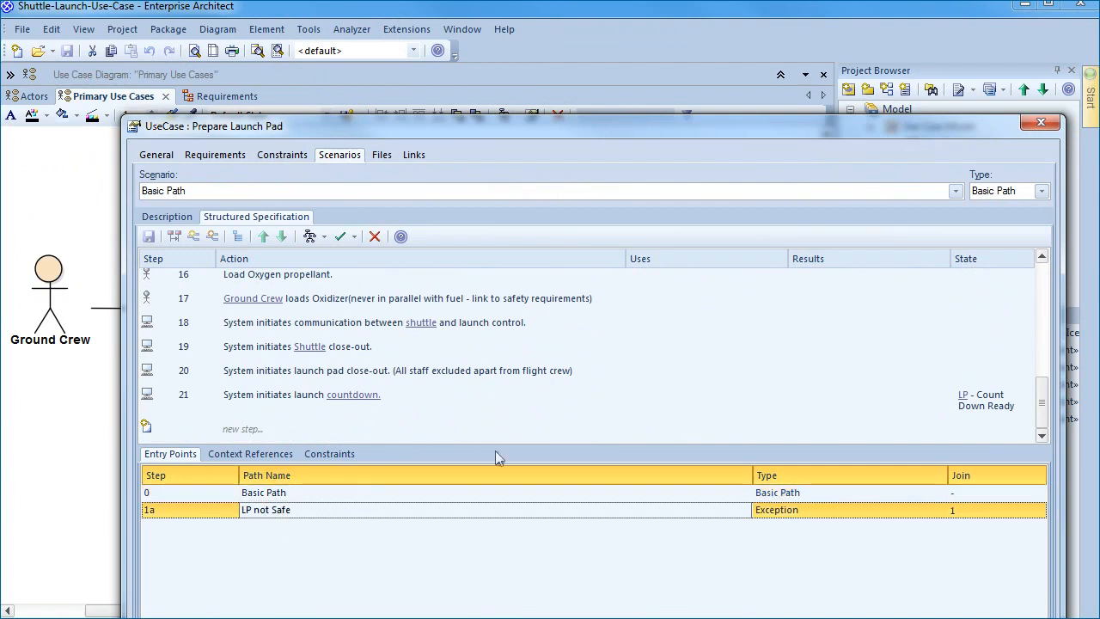
pyautogui.click(1039, 125)
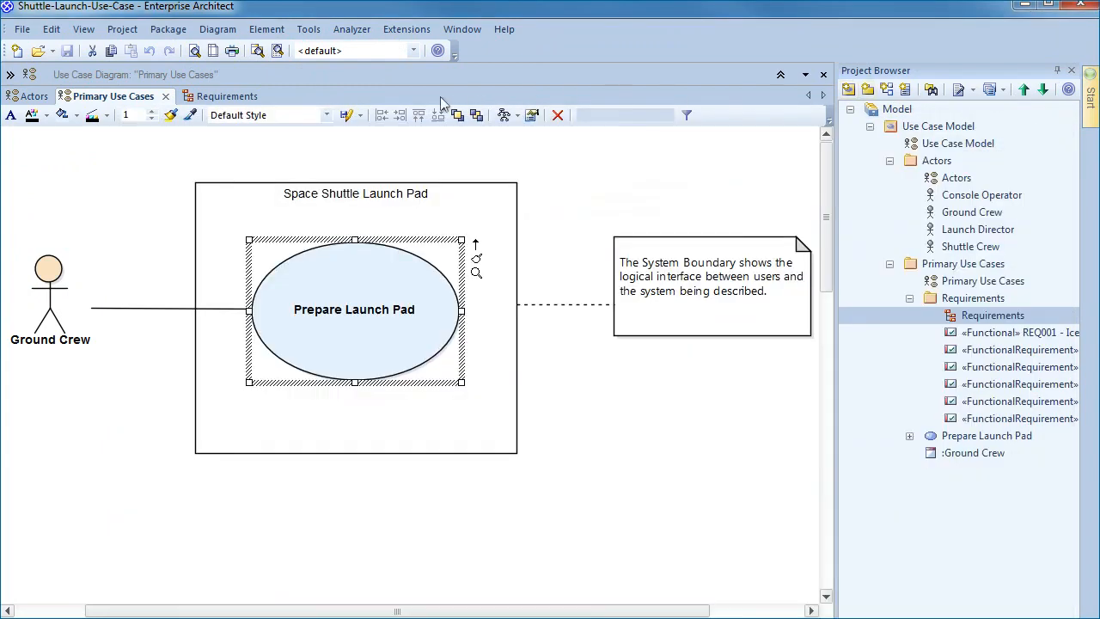
# - View the Requirements diagram and open the Prepare Launch Pad use case in the Scenario Builder
pyautogui.click(243, 98)
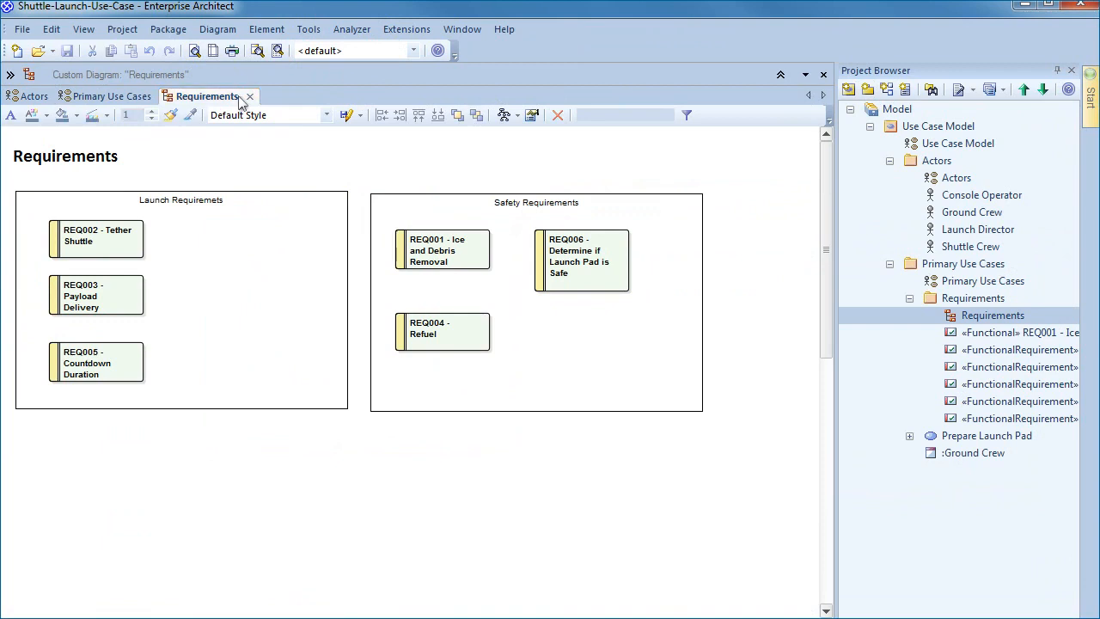
pyautogui.click(945, 438)
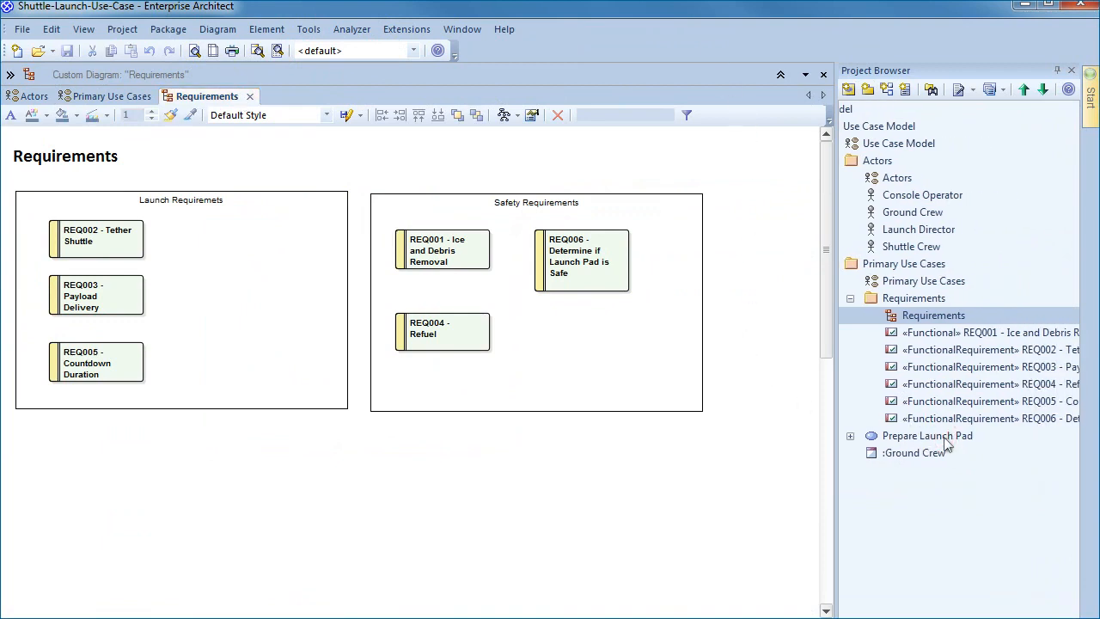
pyautogui.click(943, 440)
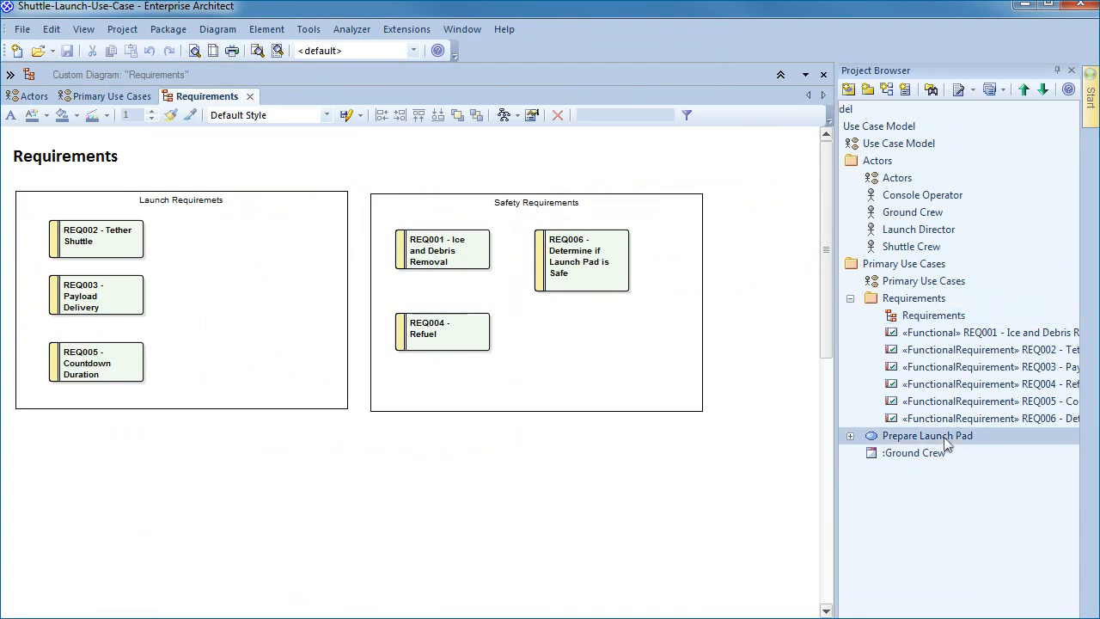
pyautogui.click(312, 29)
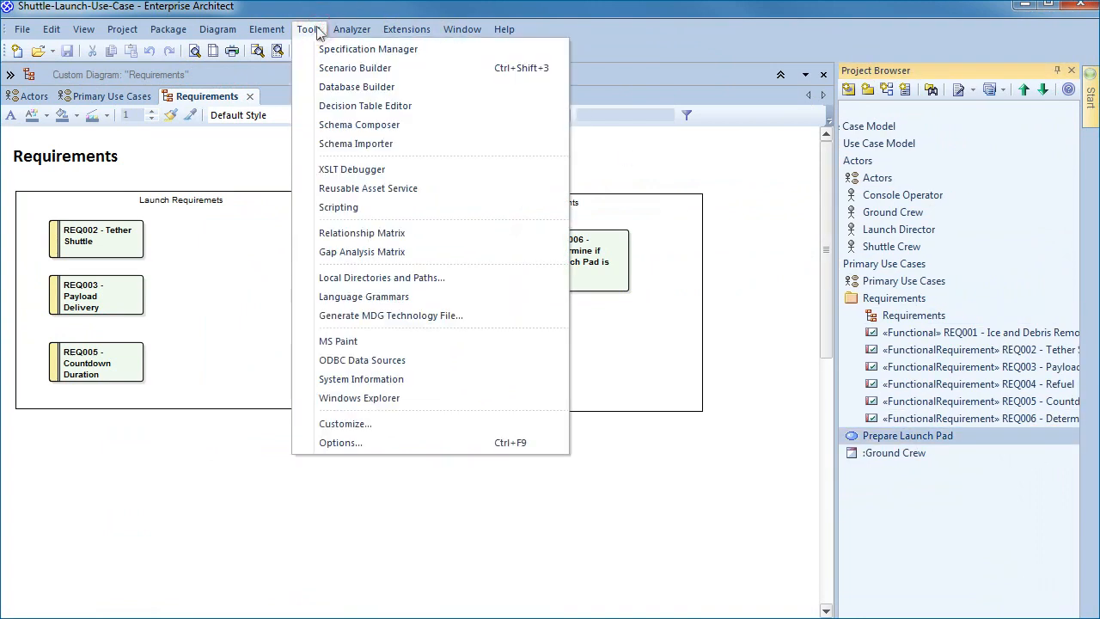
pyautogui.click(325, 69)
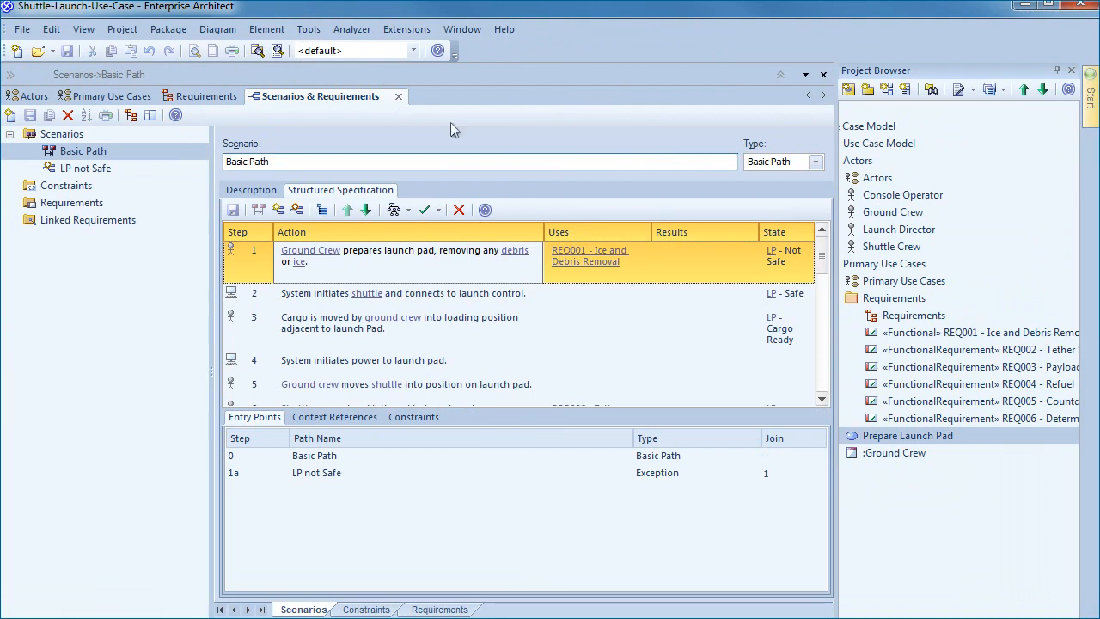
# - Review the properties of REQ001 - Ice and Debris Removal, the requirement linked to step 1 of the Basic Path
pyautogui.moveTo(584, 254)
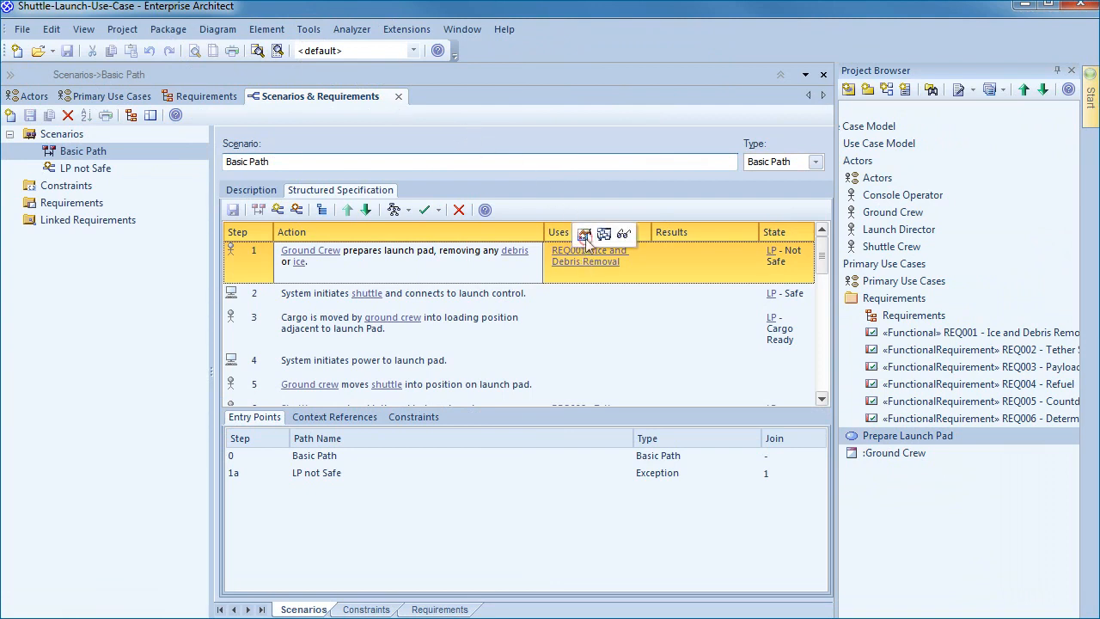
pyautogui.click(585, 234)
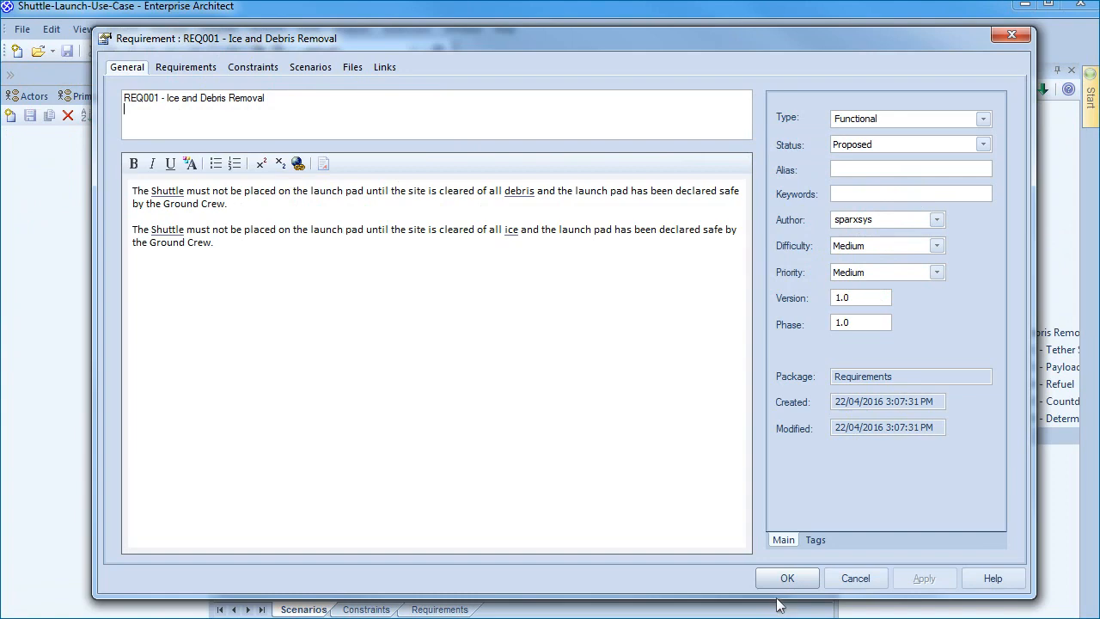
pyautogui.click(789, 579)
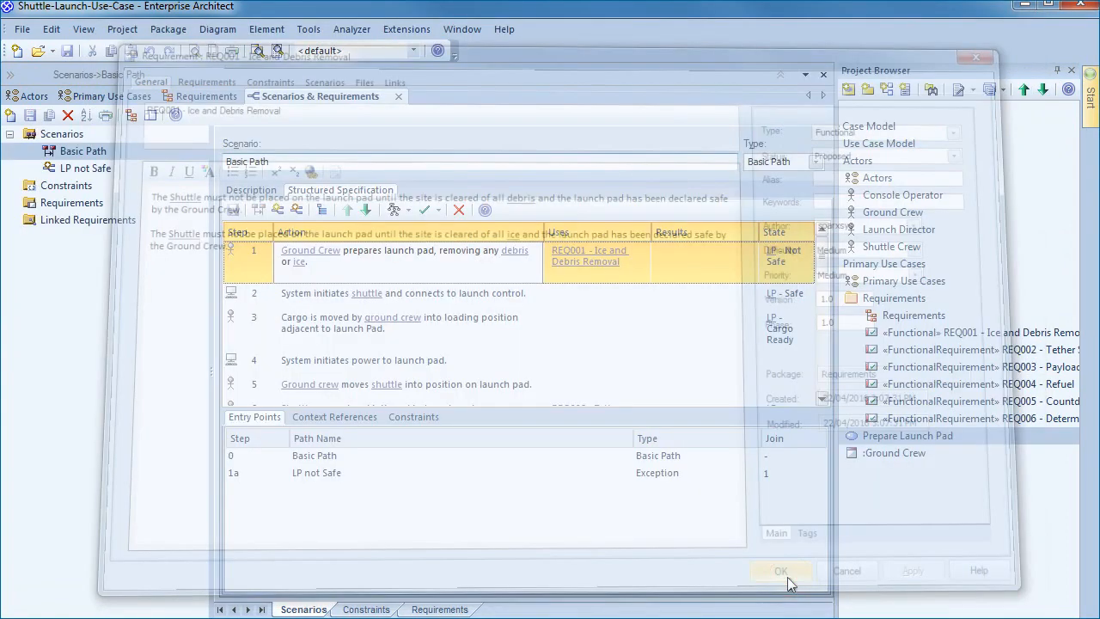
# - Review the properties of REQ002 - Tether Shuttle, the requirement linked to step 6 of the Basic Path
pyautogui.click(823, 400)
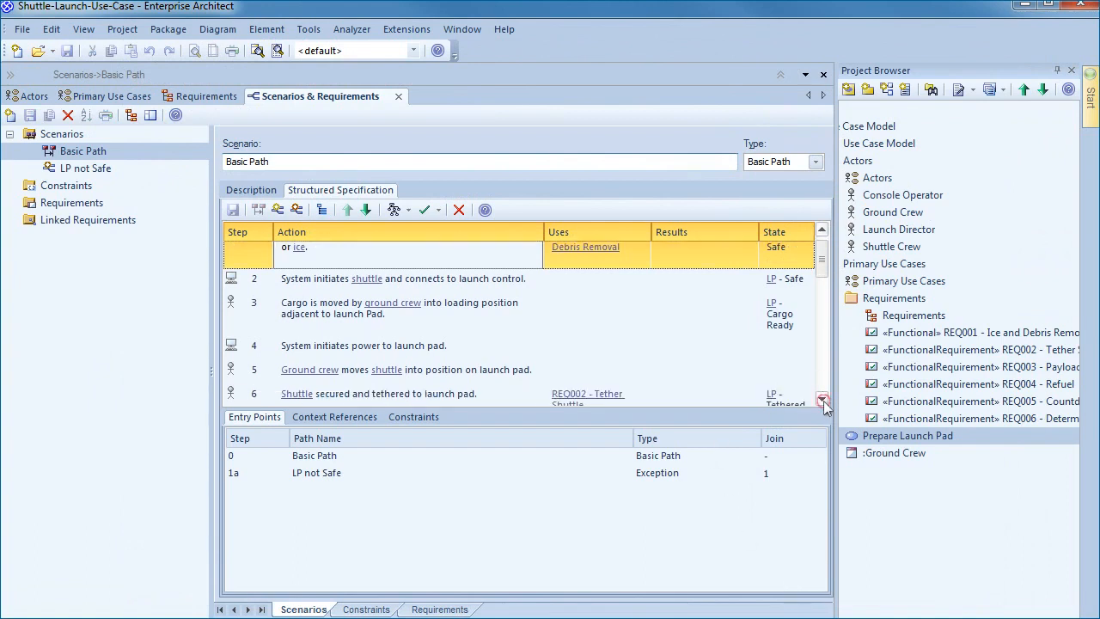
pyautogui.click(823, 399)
pyautogui.click(590, 352)
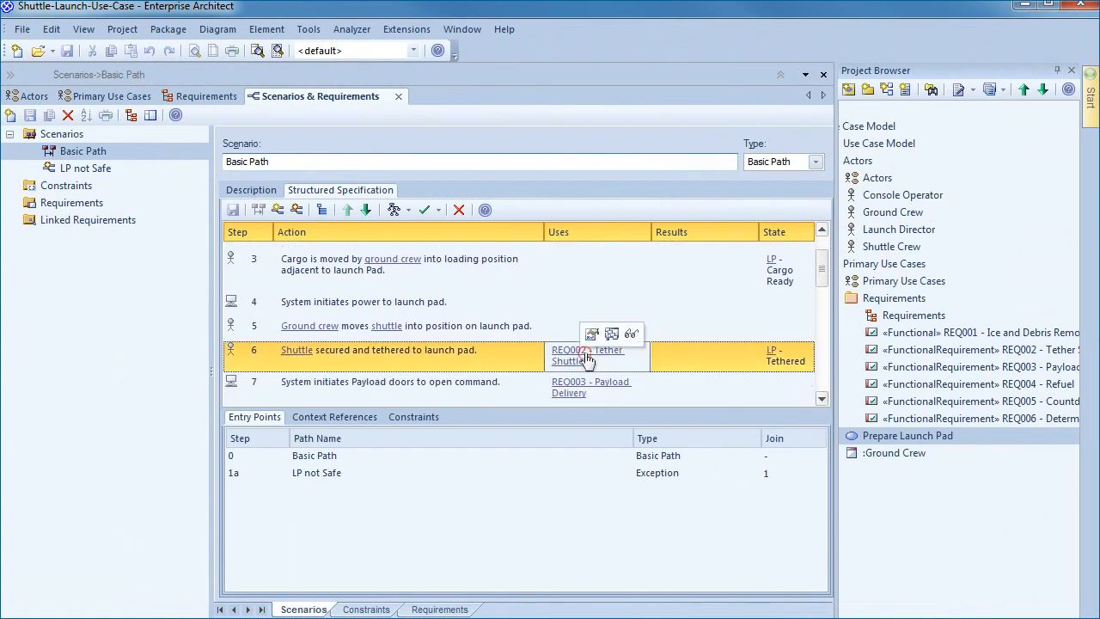
pyautogui.click(591, 336)
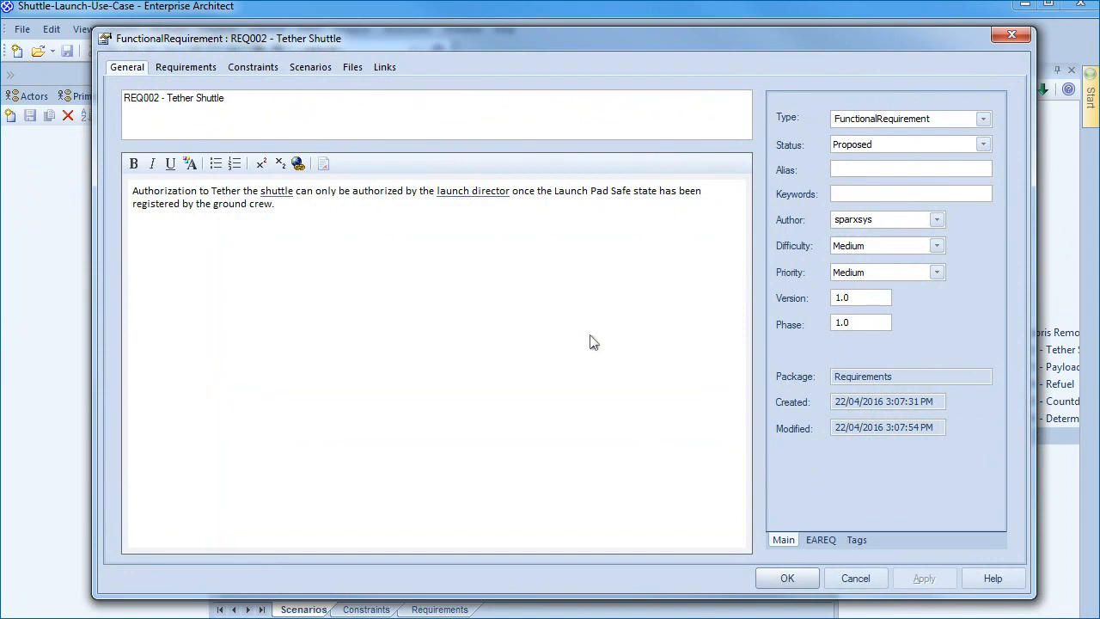
pyautogui.click(771, 579)
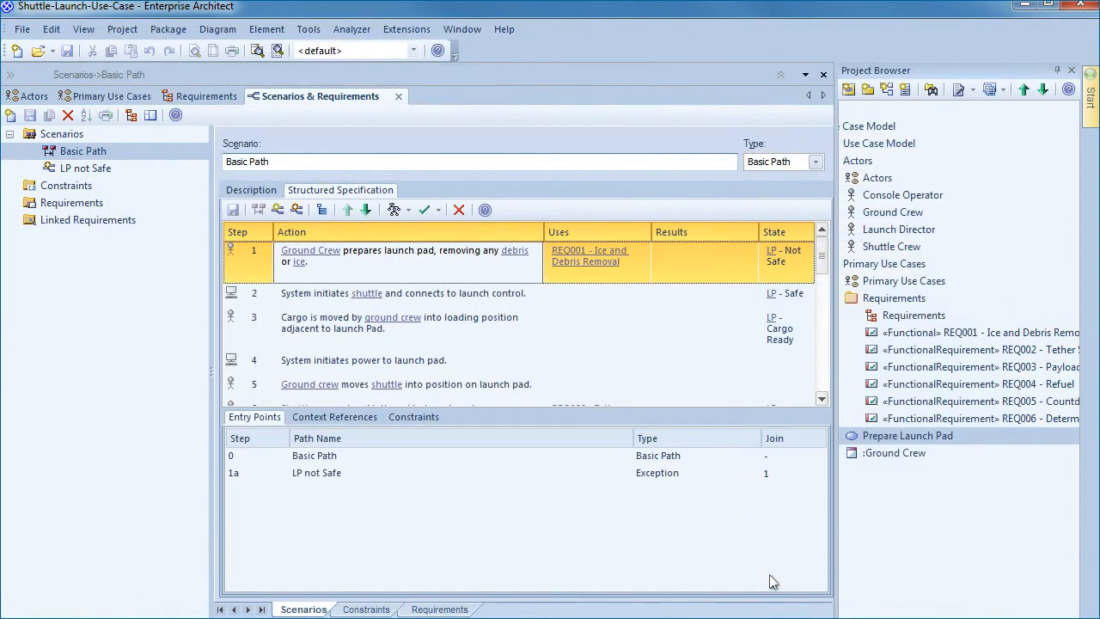
# - Check the glossary meaning of LP in step 1's state and review the Ground Crew actor linked in step 3
pyautogui.moveTo(771, 256)
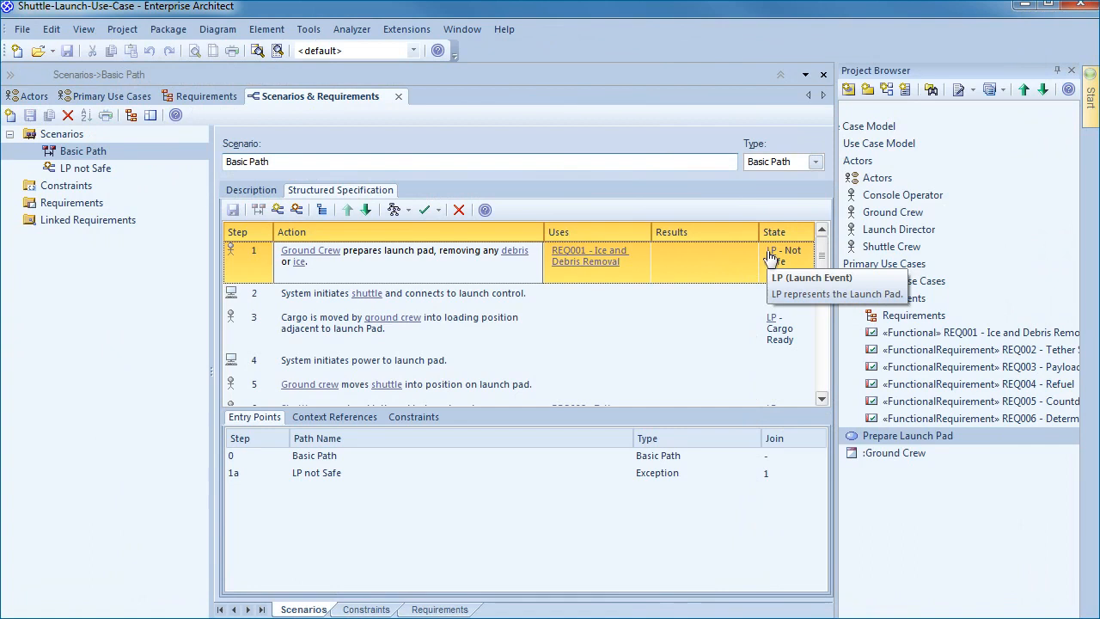
pyautogui.doubleClick(403, 319)
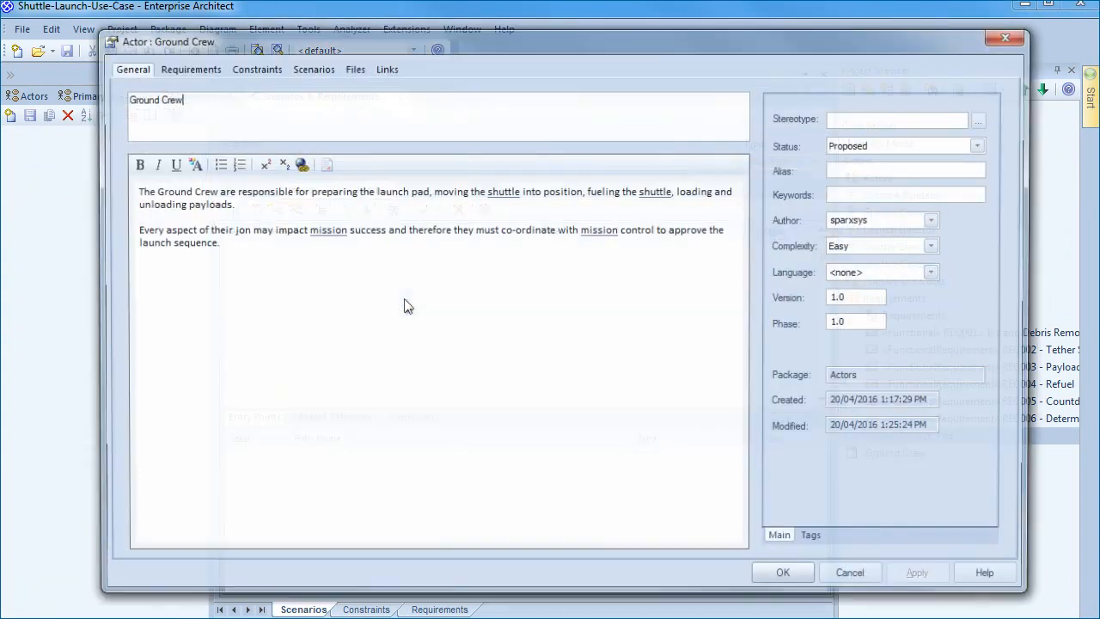
pyautogui.click(812, 580)
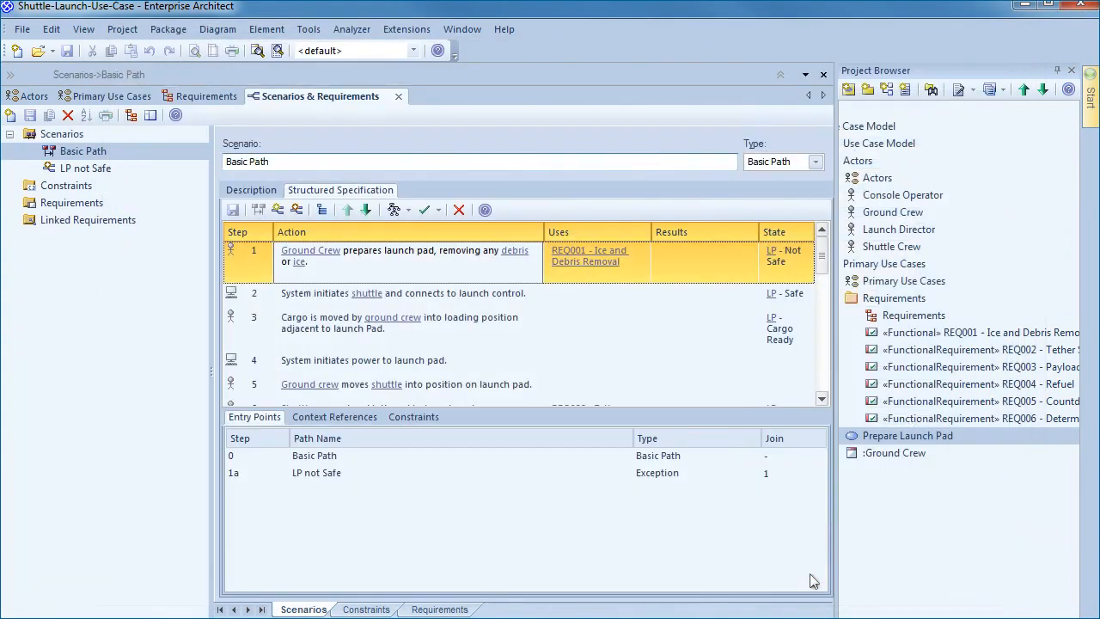
# - Read through the remaining Basic Path steps of the structured specification down to the launch countdown step
pyautogui.click(821, 398)
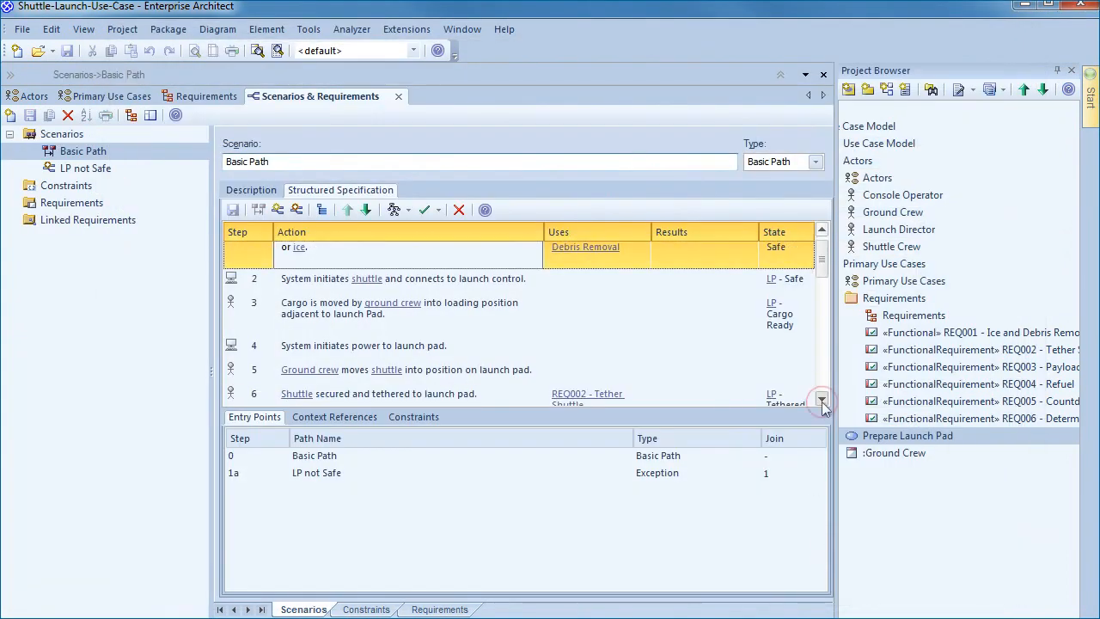
pyautogui.click(822, 402)
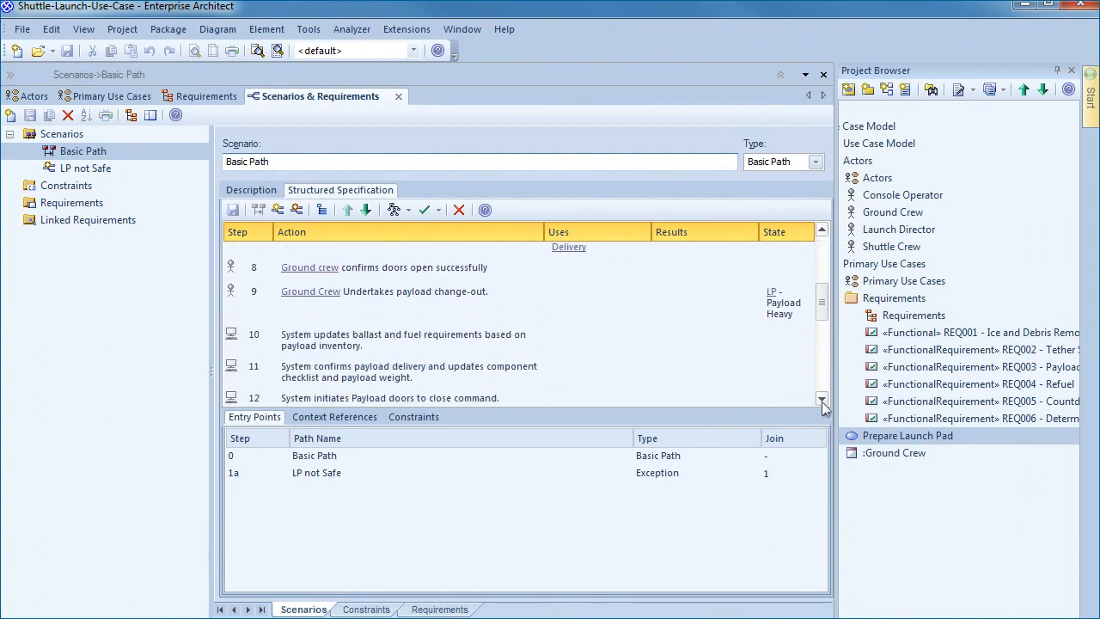
pyautogui.click(822, 400)
pyautogui.click(821, 400)
pyautogui.click(822, 401)
pyautogui.click(822, 401)
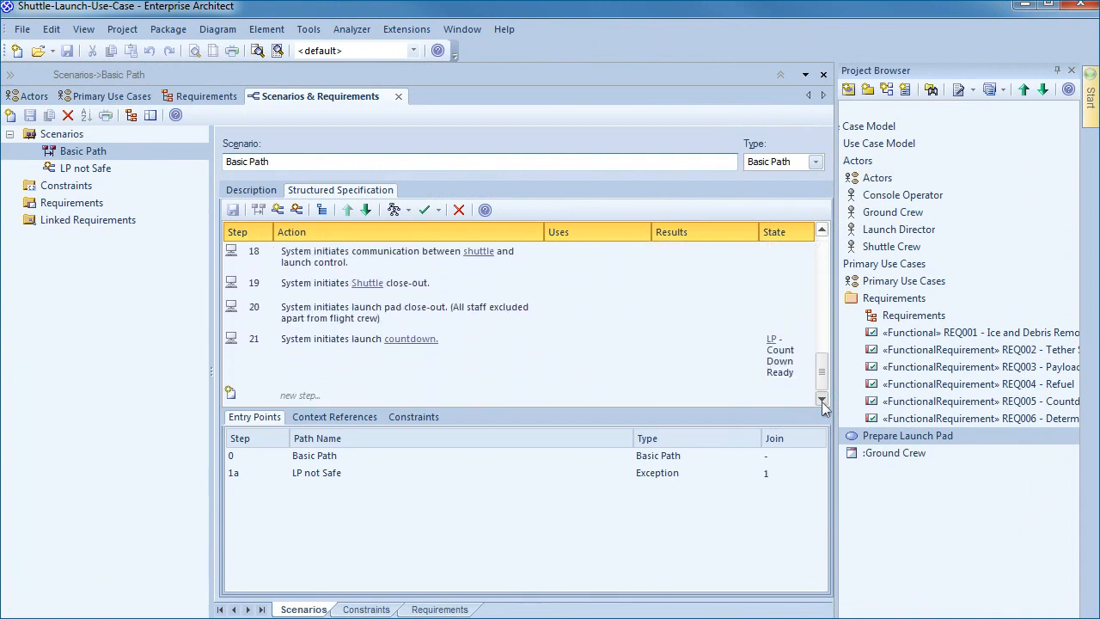
# - Open the LP not Safe exception path from the Basic Path's entry points and review its two steps
pyautogui.click(822, 401)
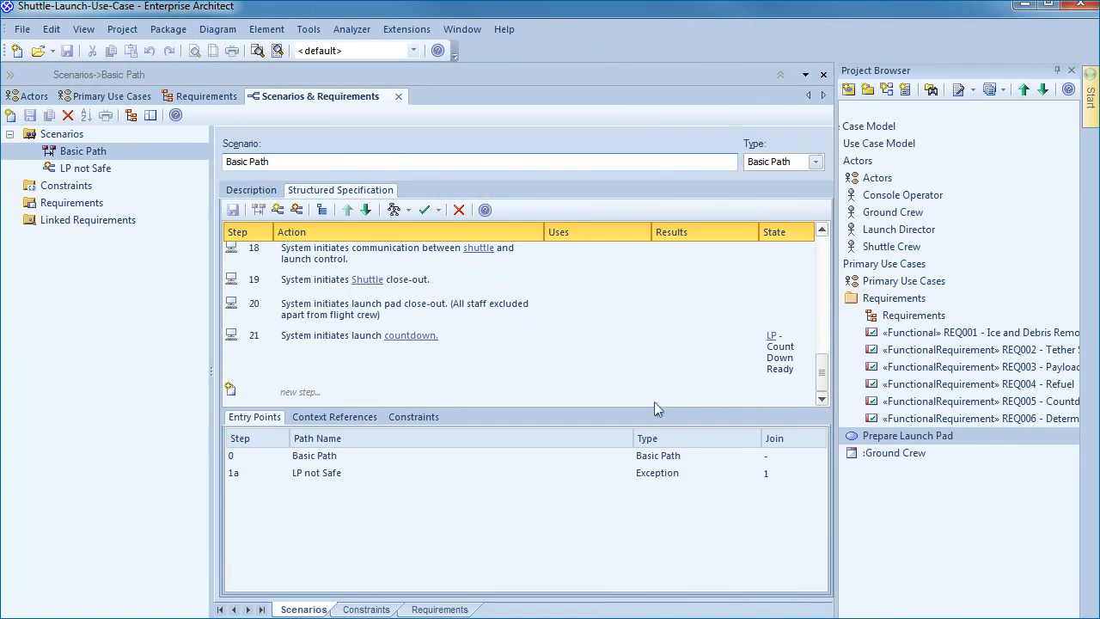
pyautogui.moveTo(412, 339)
pyautogui.doubleClick(320, 473)
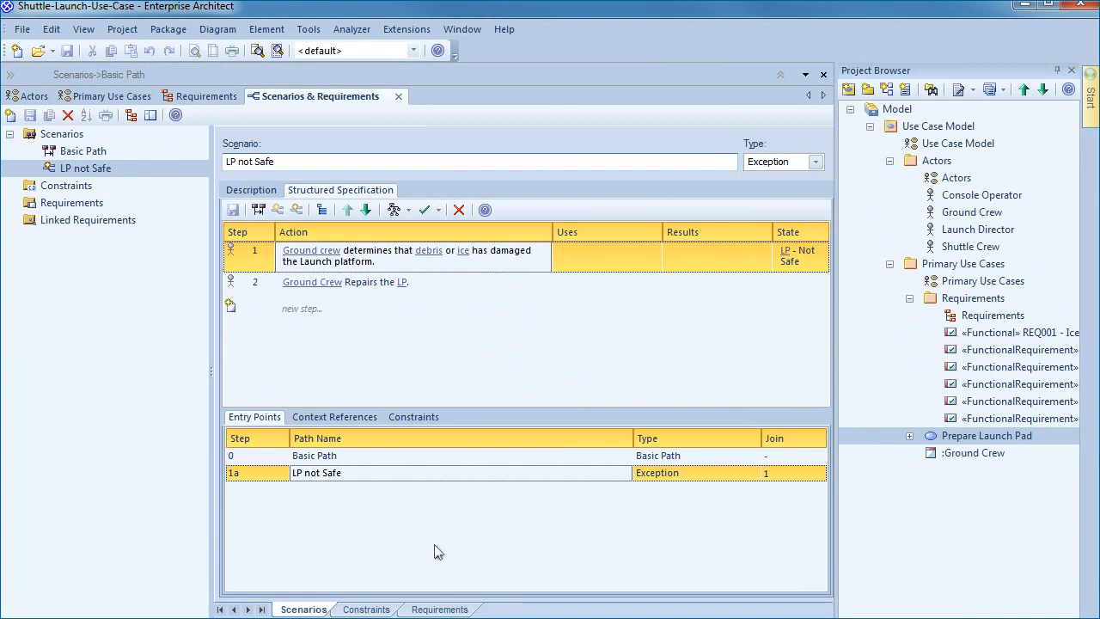
# - Return to the Basic Path and add an alternate path named Shuttle Payload Includes Satellite to step 1
pyautogui.click(259, 213)
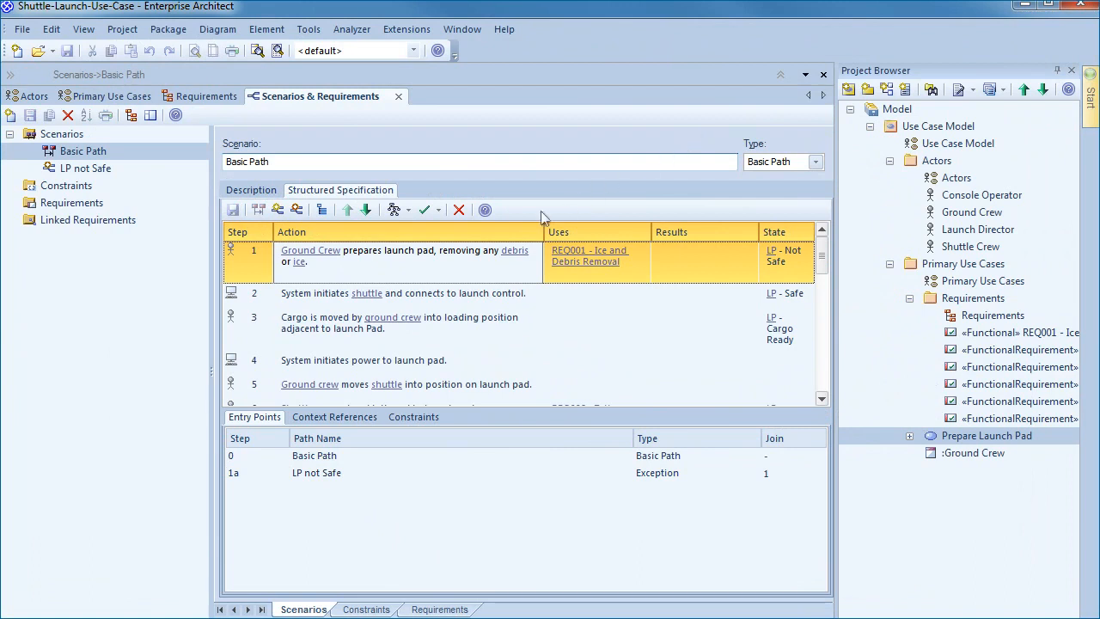
pyautogui.click(277, 211)
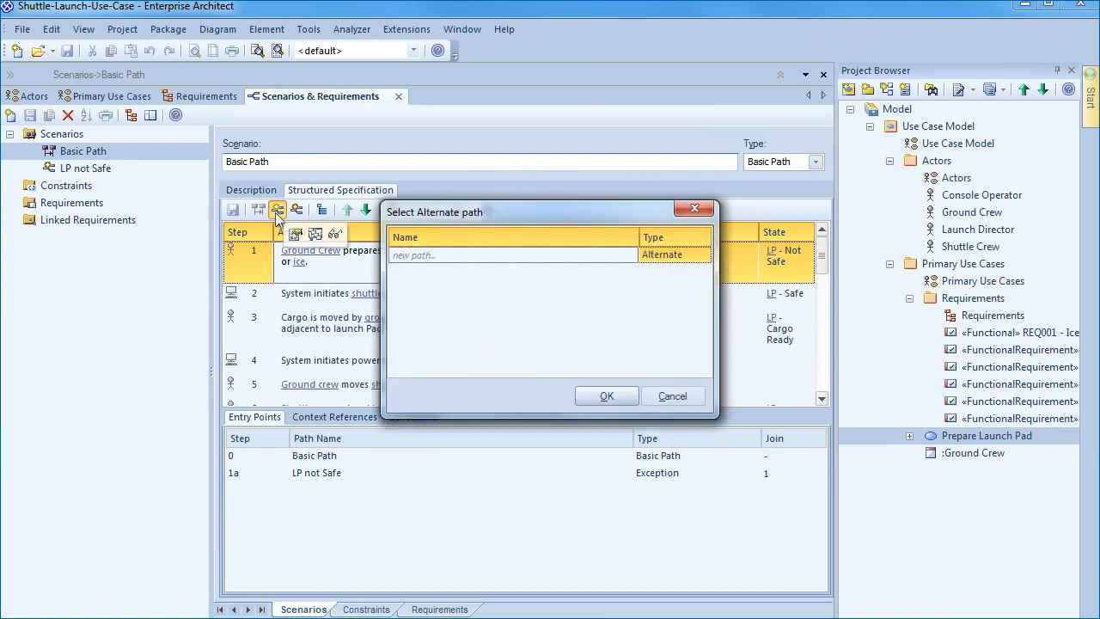
pyautogui.click(403, 252)
pyautogui.write('Shuttle Payload Includes Satellite')
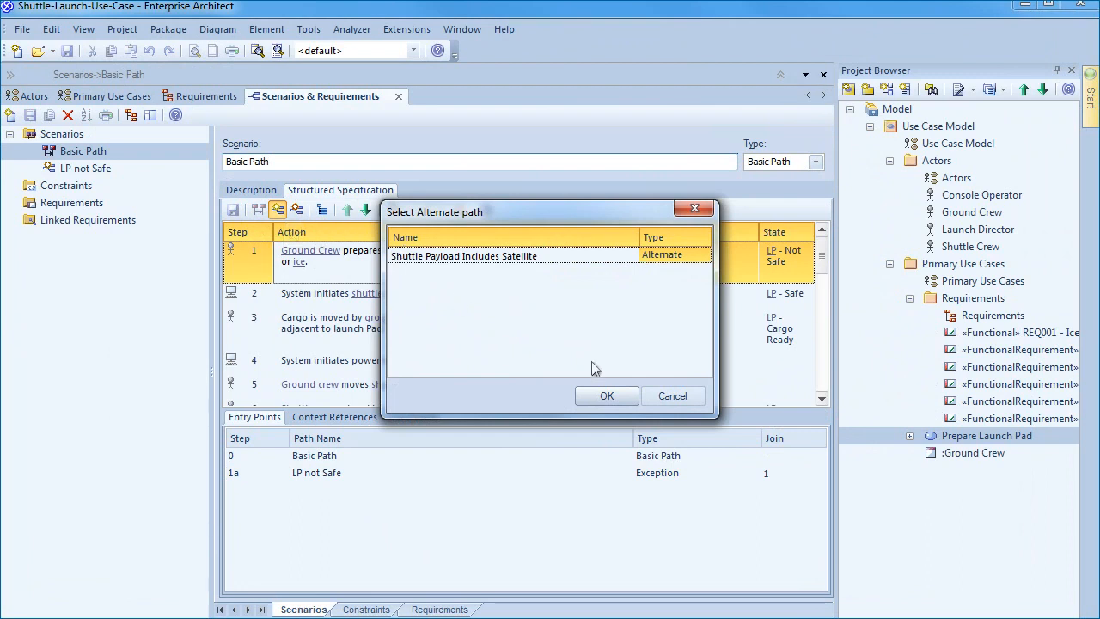
pyautogui.click(606, 398)
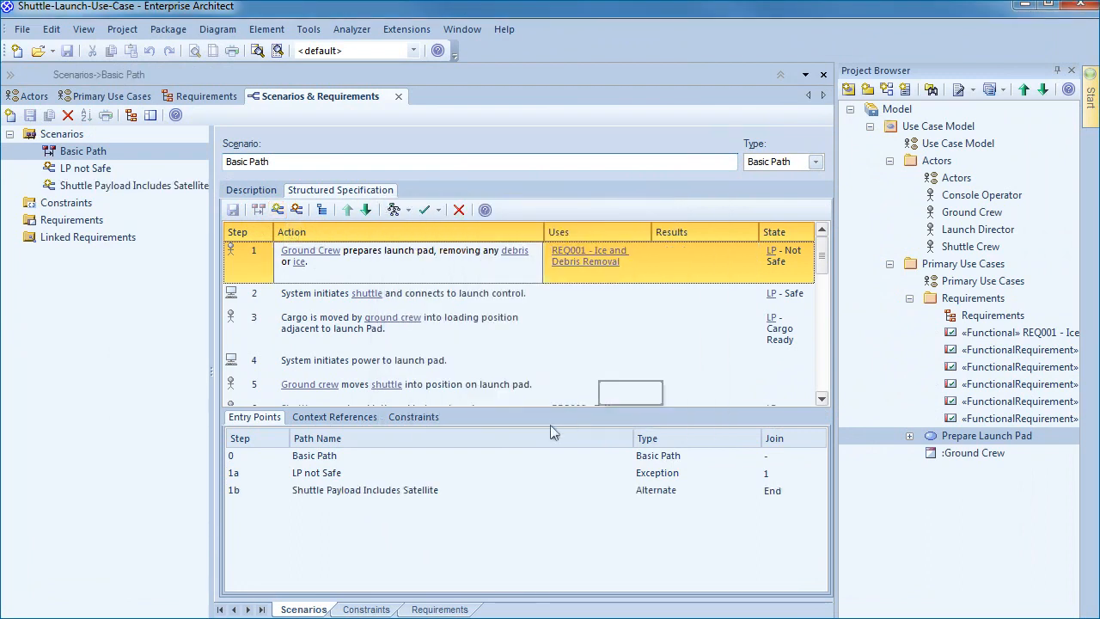
# - Paste the copied launch preparation text into the description of the Shuttle Payload Includes Satellite scenario
pyautogui.click(427, 490)
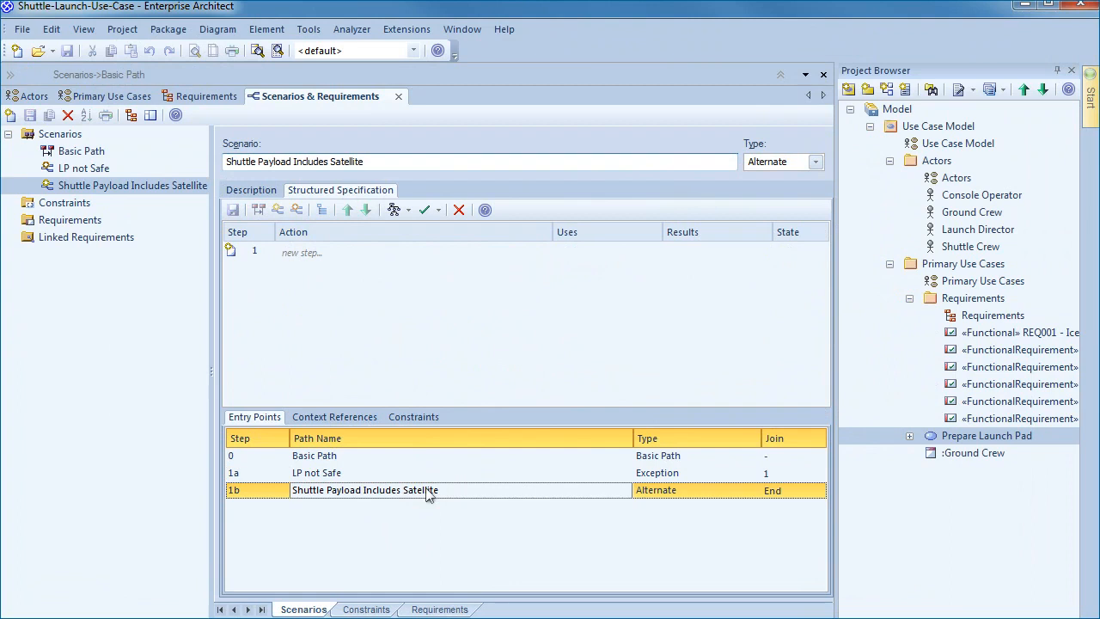
pyautogui.click(251, 190)
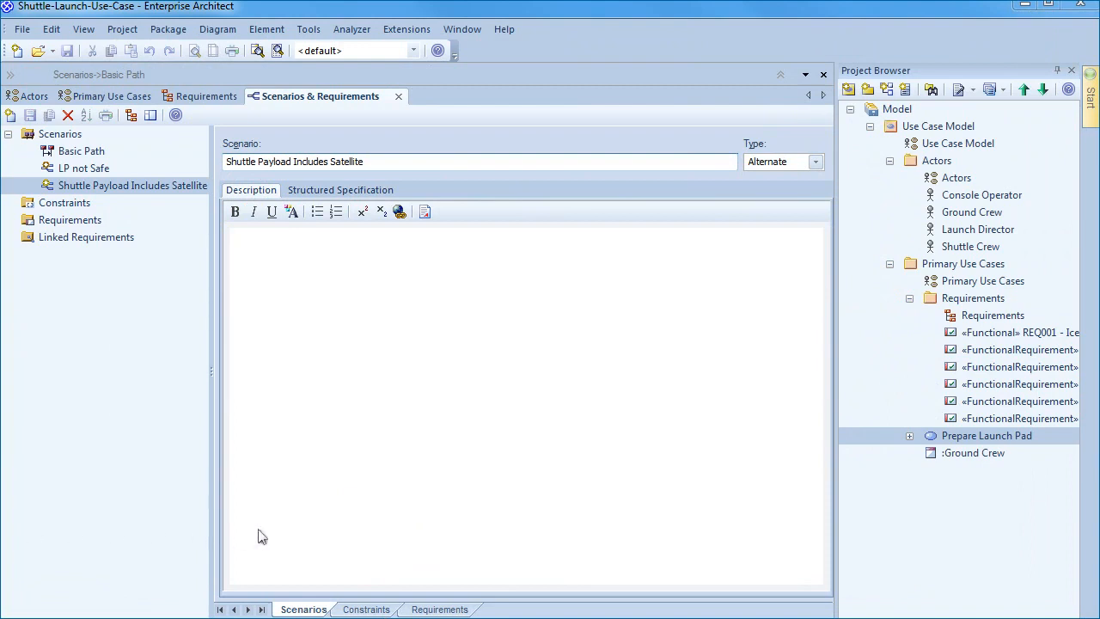
pyautogui.rightClick(257, 252)
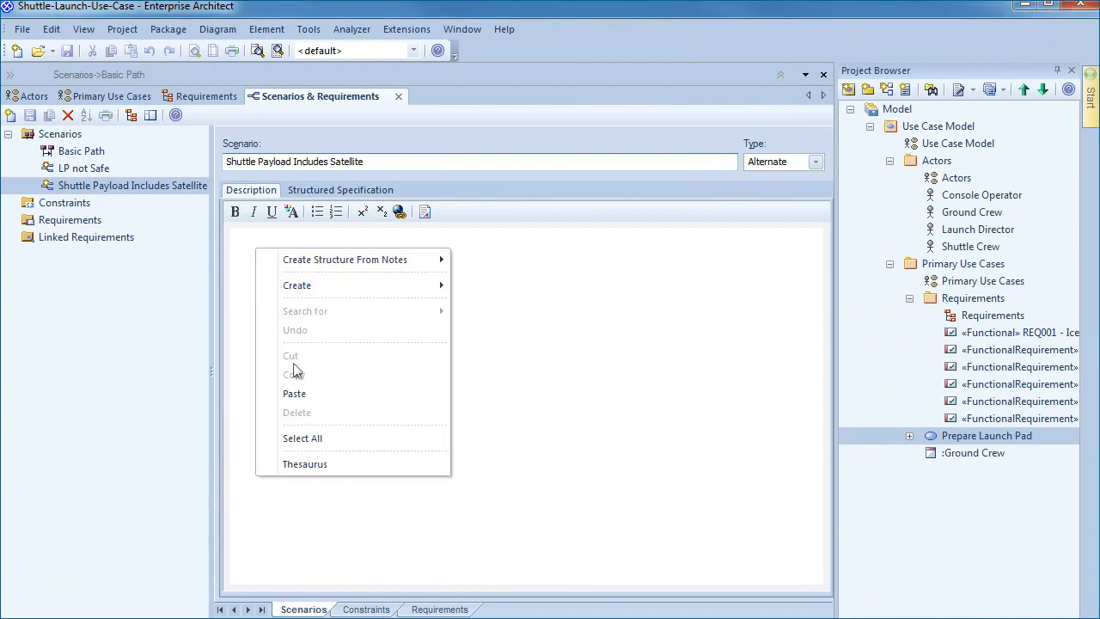
pyautogui.click(294, 393)
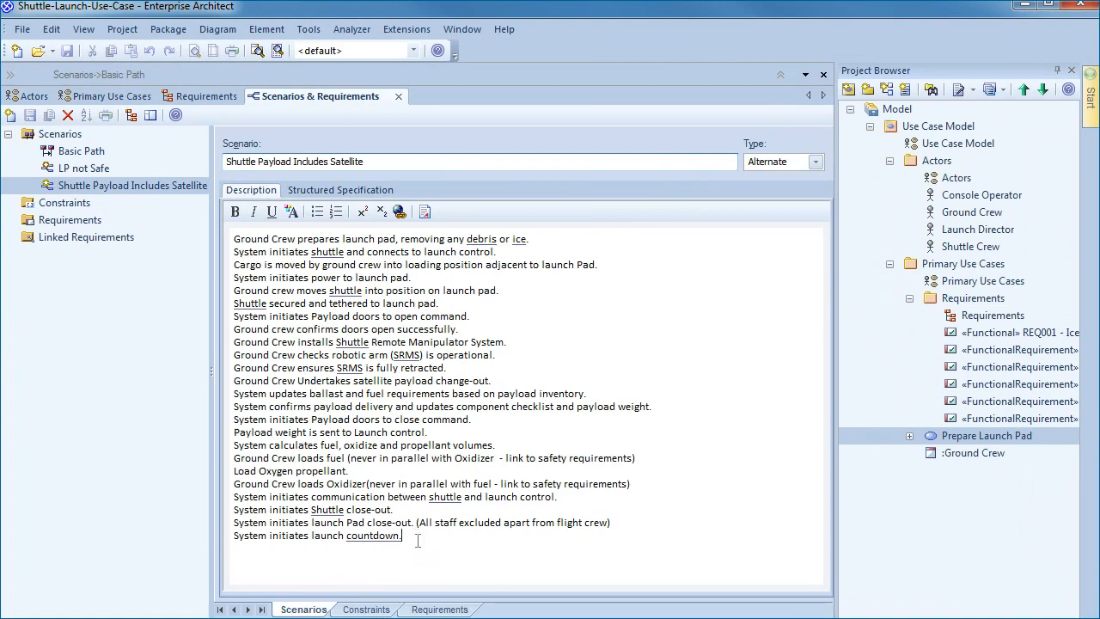
# - Create structured steps from the whole description as new-line-delimited text and save the structured specification
pyautogui.moveTo(417, 540); pyautogui.dragTo(220, 214)
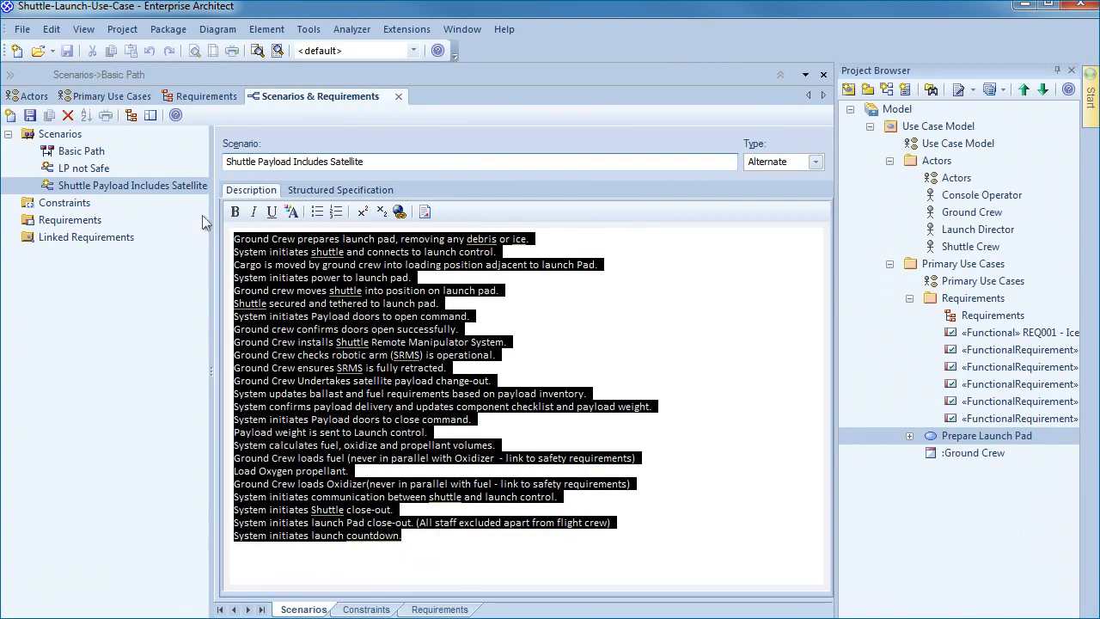
pyautogui.rightClick(342, 277)
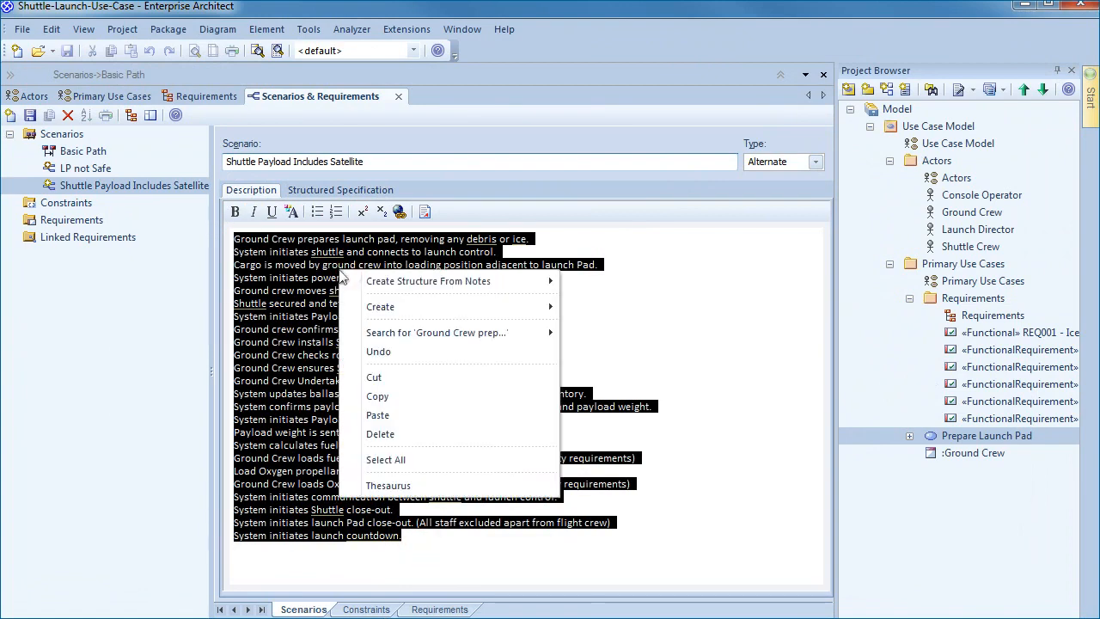
pyautogui.moveTo(391, 289)
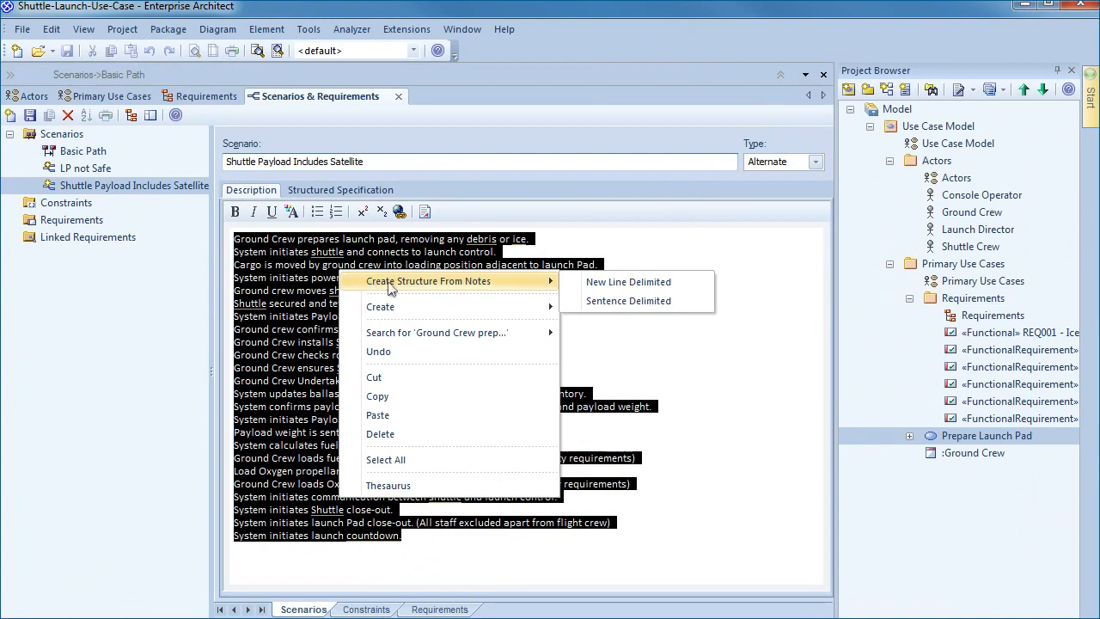
pyautogui.click(608, 283)
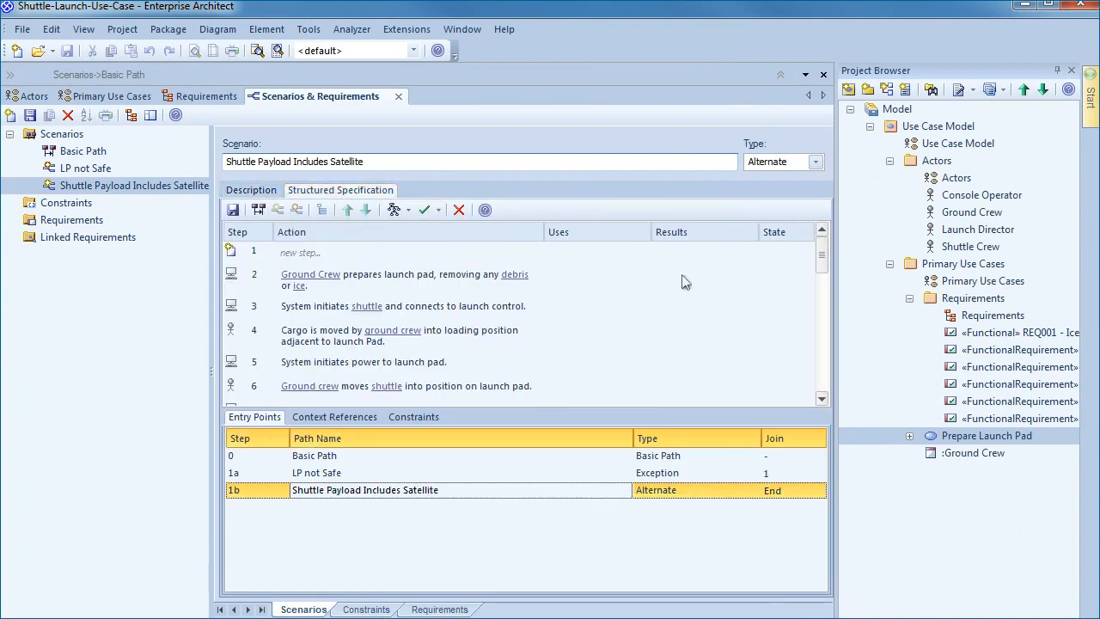
pyautogui.click(232, 211)
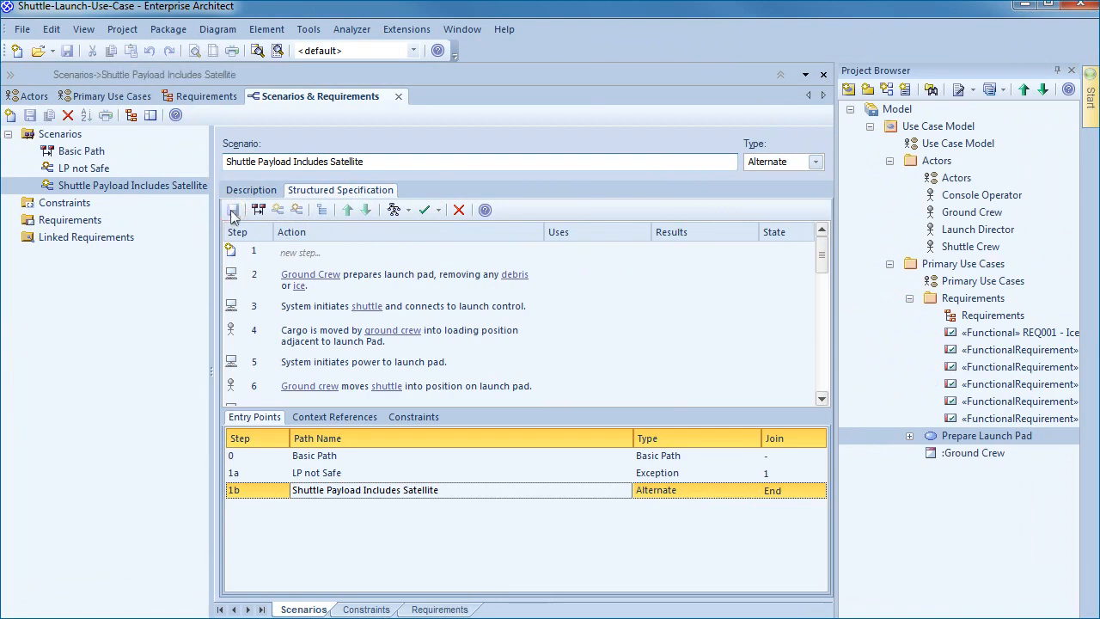
# - Review the Basic Path with its entry points and the LP not Safe exception path
pyautogui.click(258, 211)
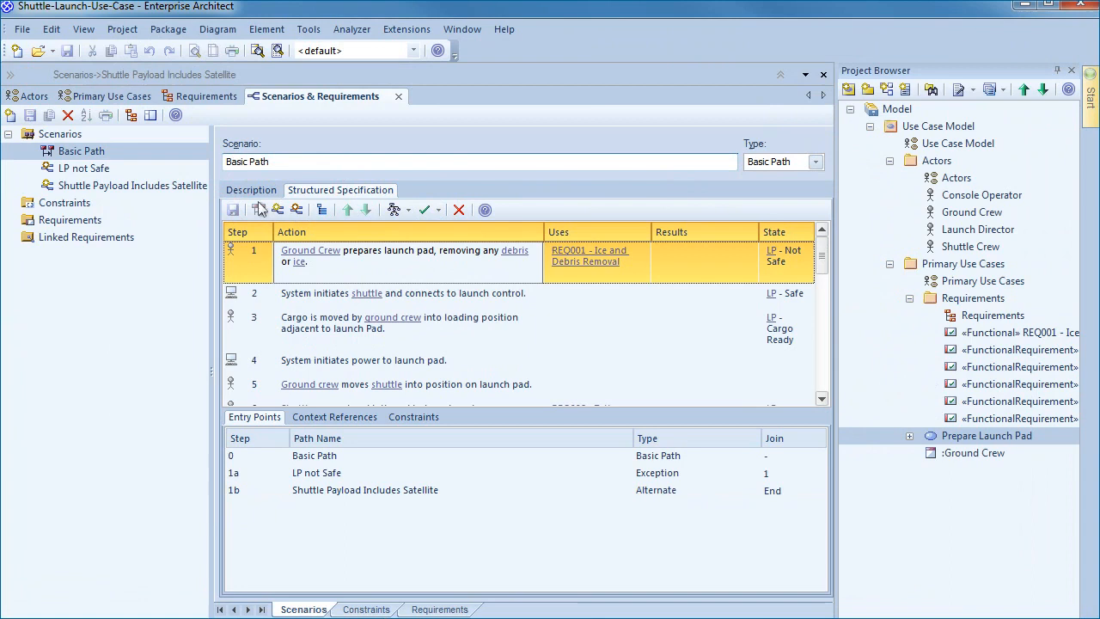
pyautogui.click(327, 476)
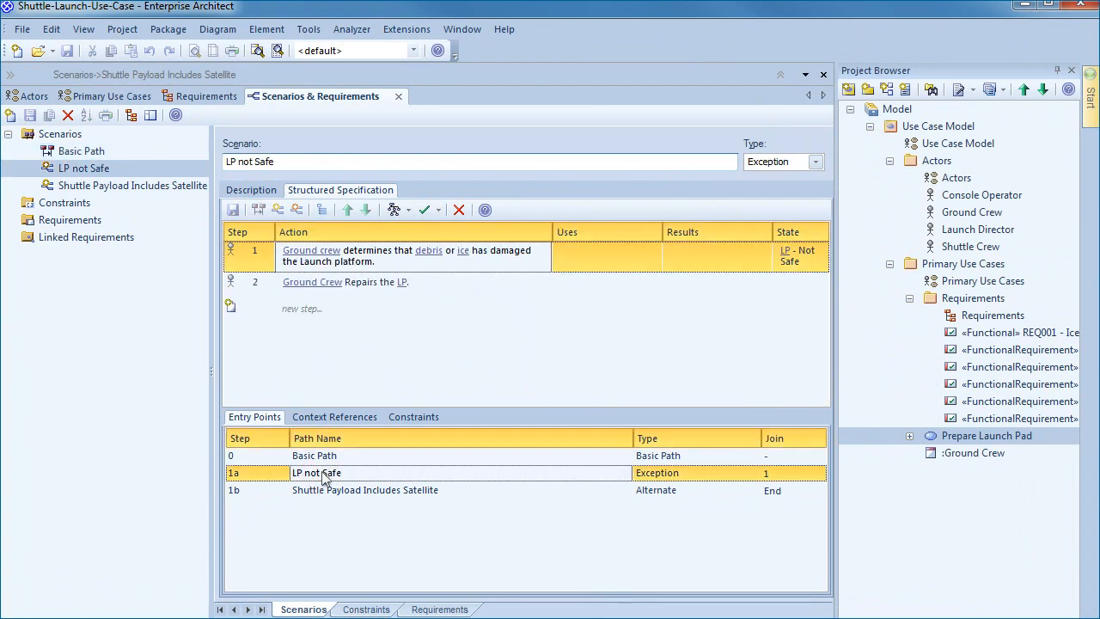
# - In the Shuttle Payload Includes Satellite scenario, change steps such as 1 and 6 from system to actor steps and save
pyautogui.click(324, 494)
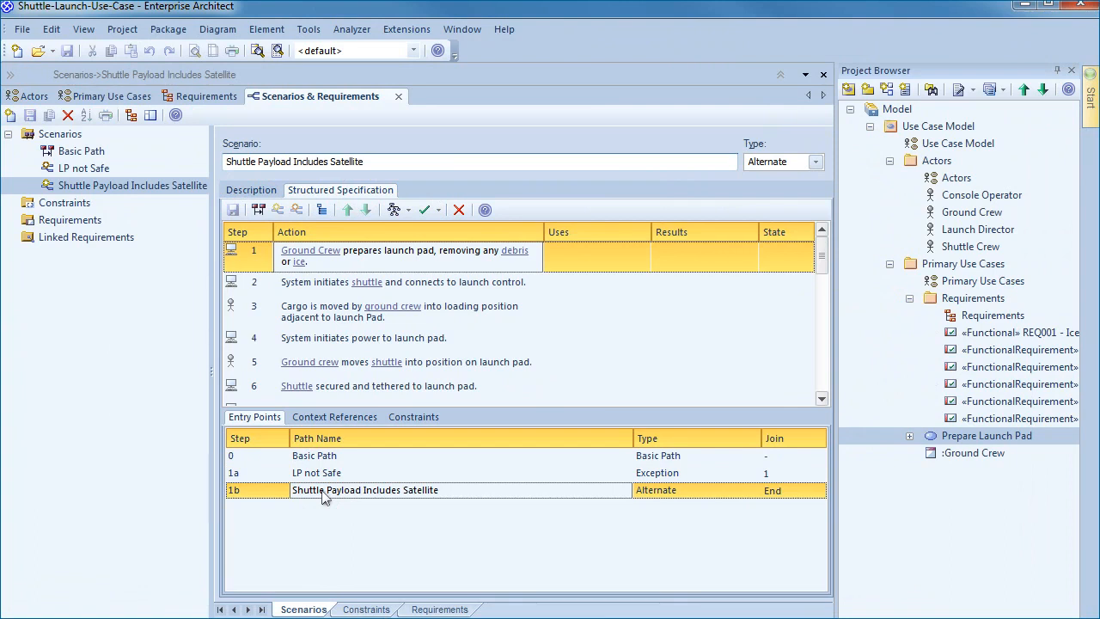
pyautogui.click(230, 251)
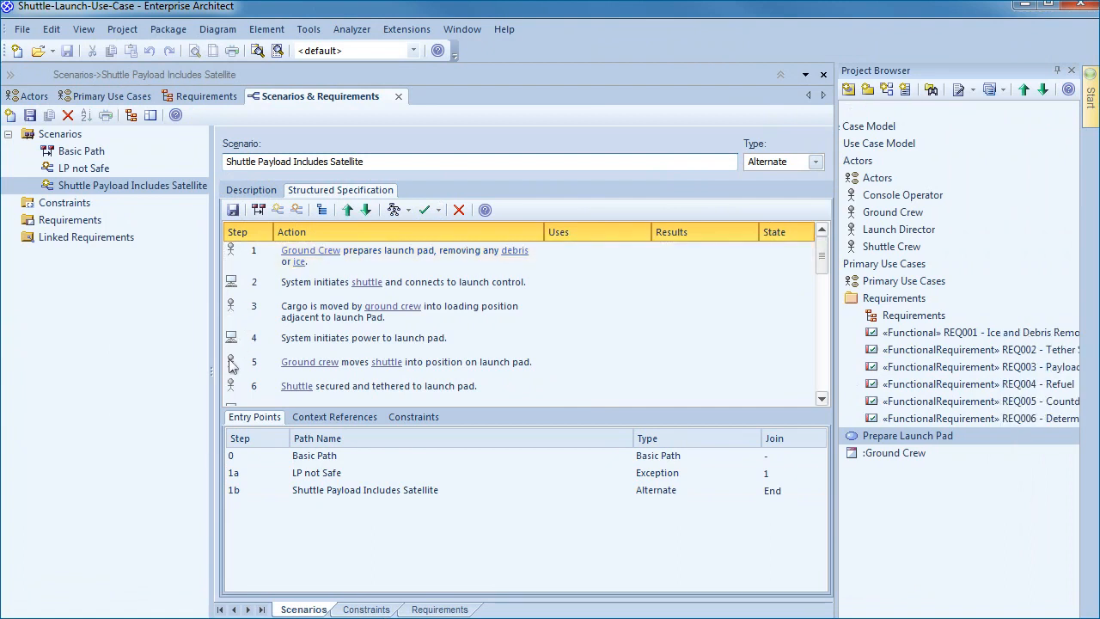
pyautogui.click(233, 211)
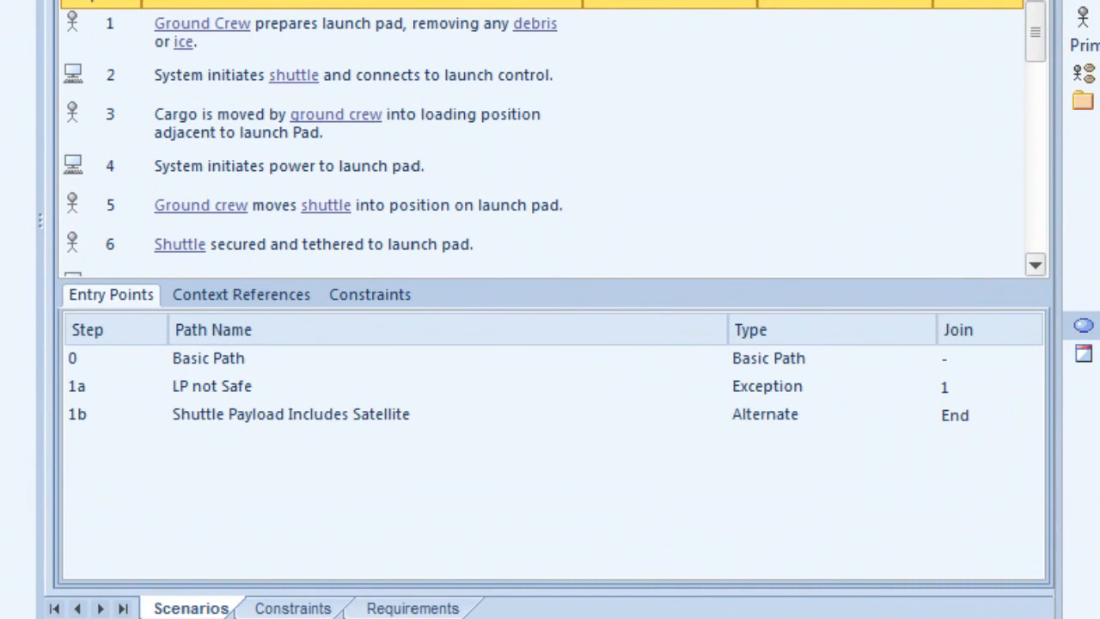
# - Link the existing requirement REQ001 - Ice and Debris Removal as a dependency in the Uses of step 1
pyautogui.click(598, 31)
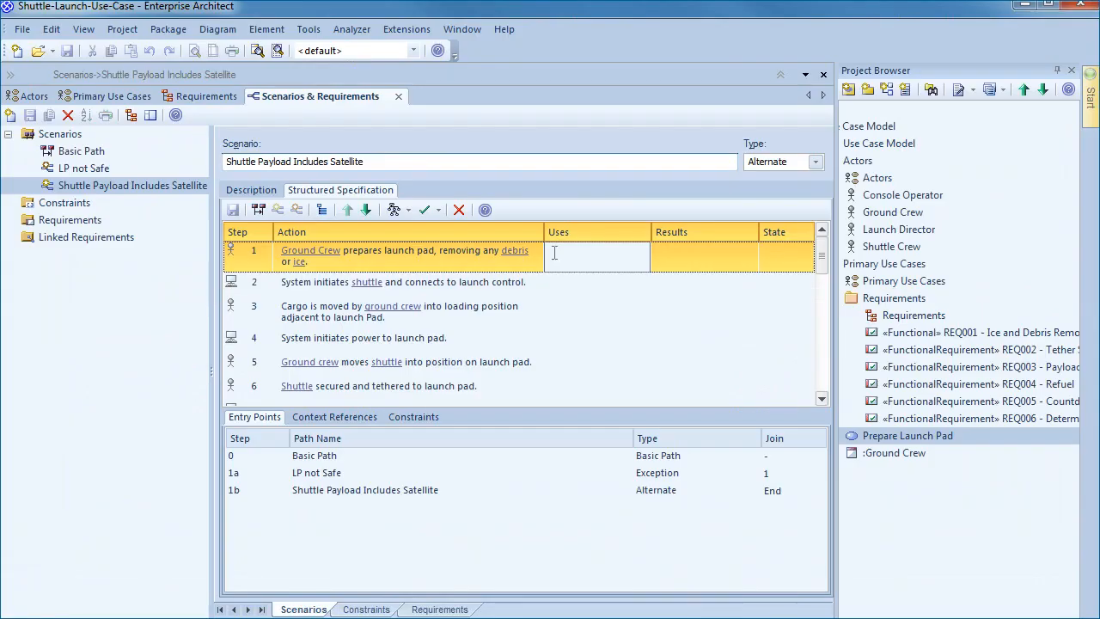
pyautogui.click(555, 252)
pyautogui.rightClick(554, 252)
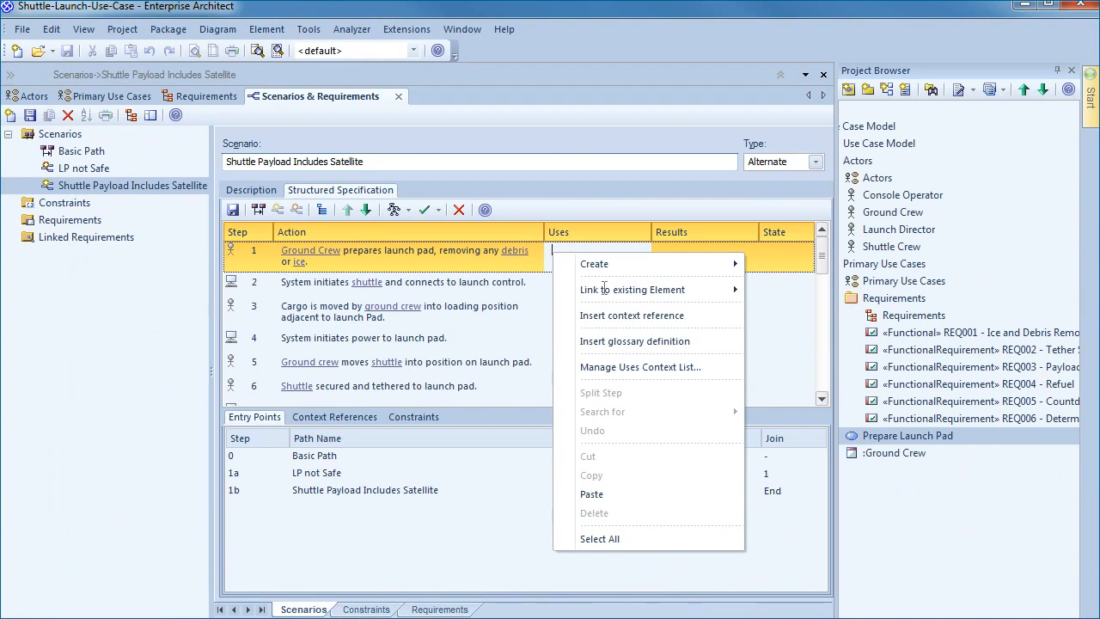
pyautogui.click(561, 252)
pyautogui.rightClick(556, 251)
pyautogui.moveTo(599, 290)
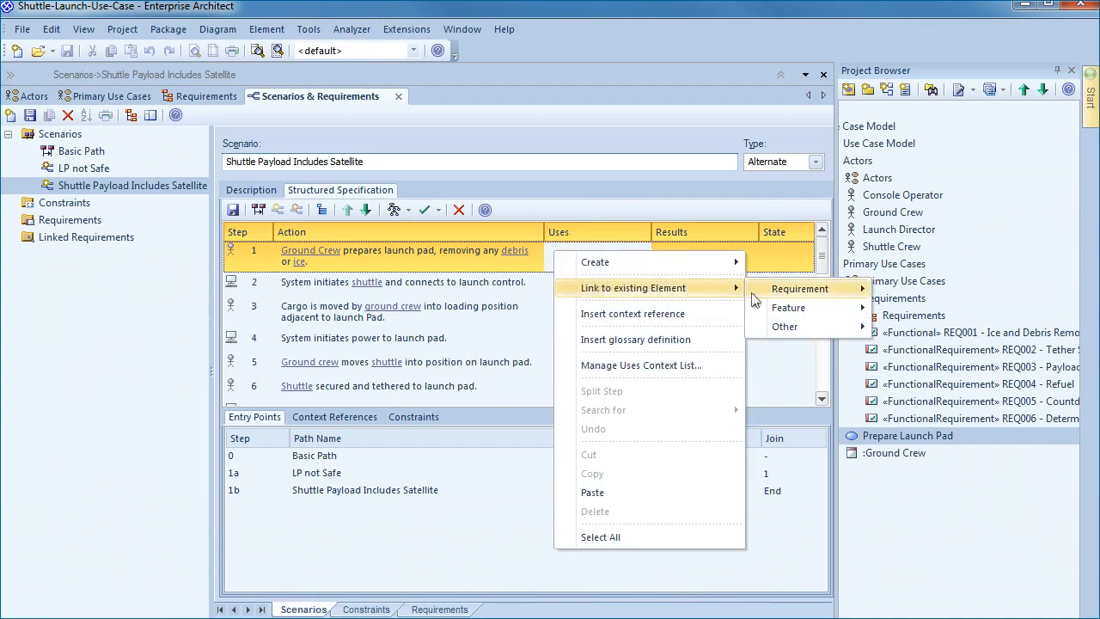
pyautogui.moveTo(797, 293)
pyautogui.click(925, 289)
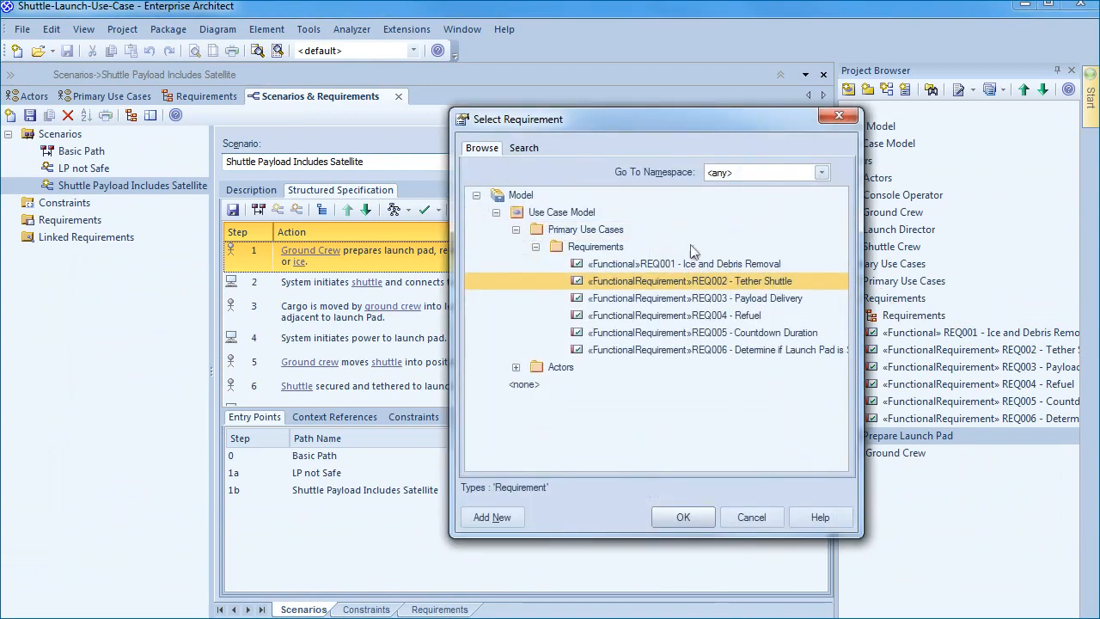
pyautogui.click(621, 267)
pyautogui.doubleClick(621, 267)
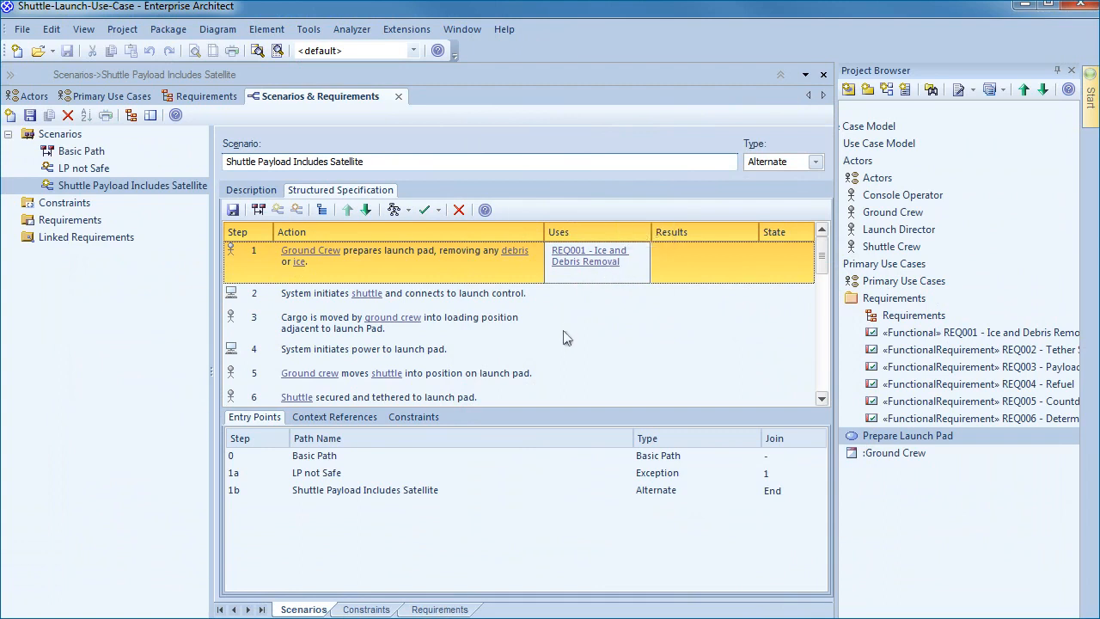
# - Link the existing requirement REQ002 - Tether Shuttle as a dependency in the Uses of step 6
pyautogui.click(821, 400)
pyautogui.click(822, 400)
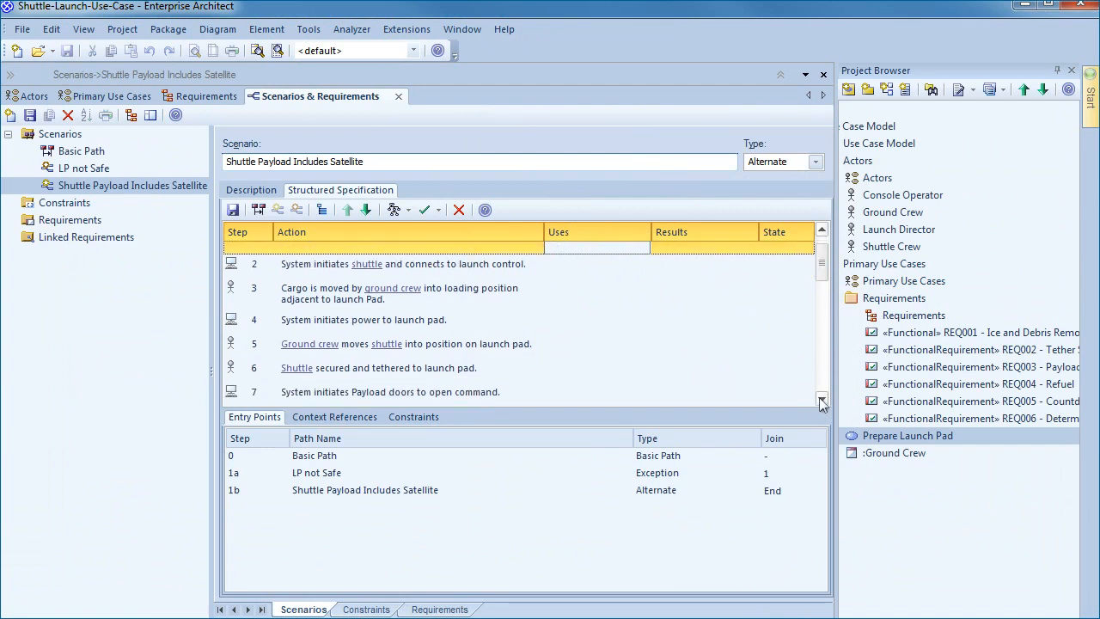
pyautogui.click(821, 401)
pyautogui.click(822, 401)
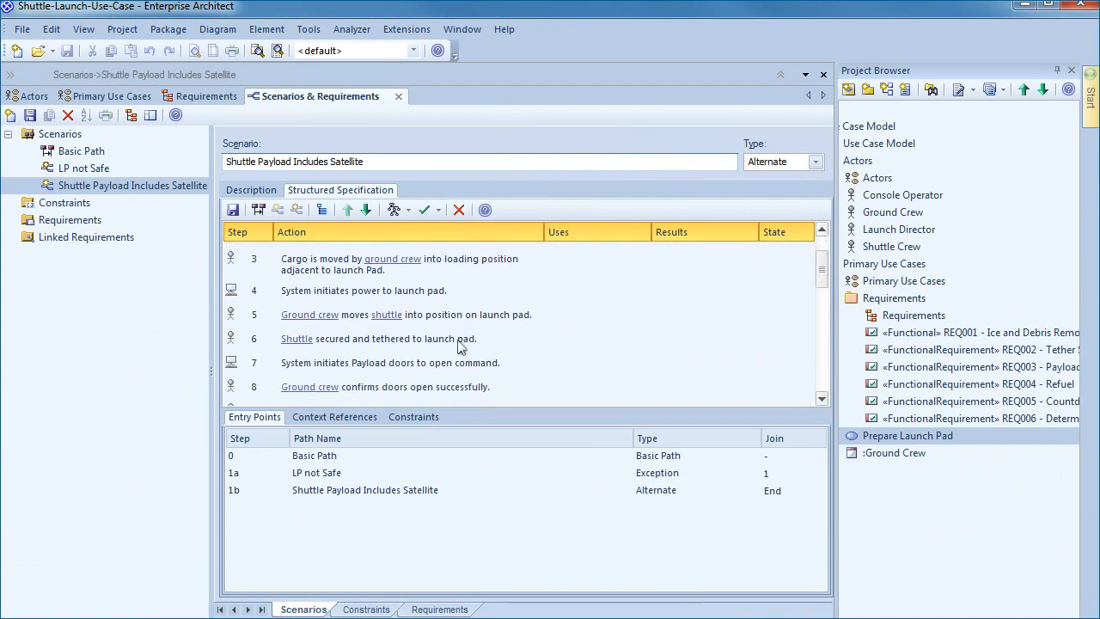
pyautogui.click(459, 341)
pyautogui.click(553, 340)
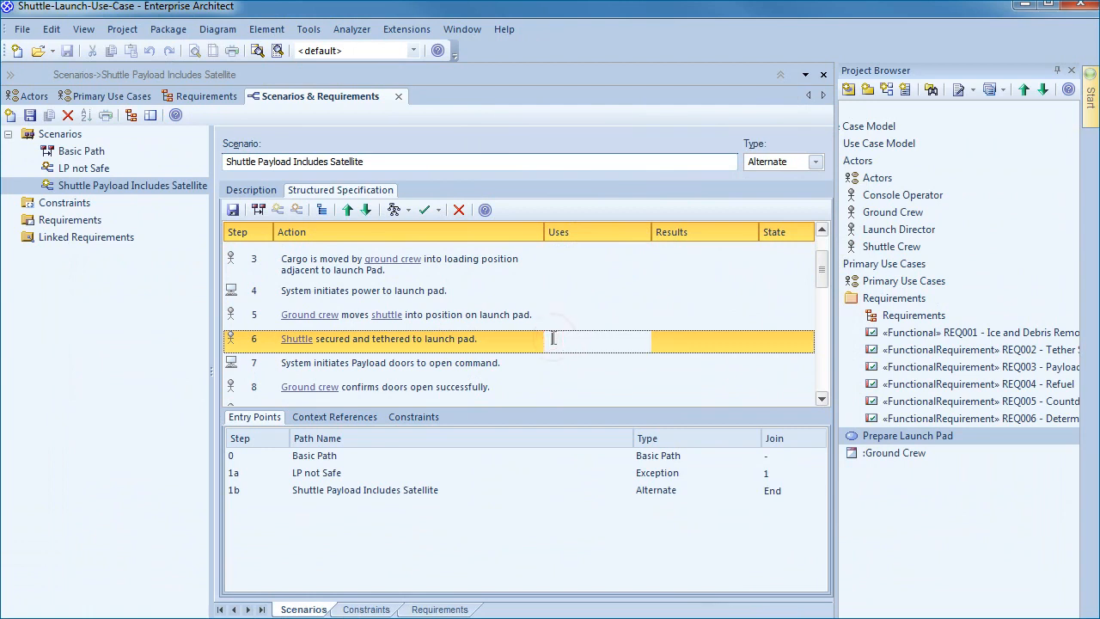
pyautogui.rightClick(553, 339)
pyautogui.moveTo(698, 79)
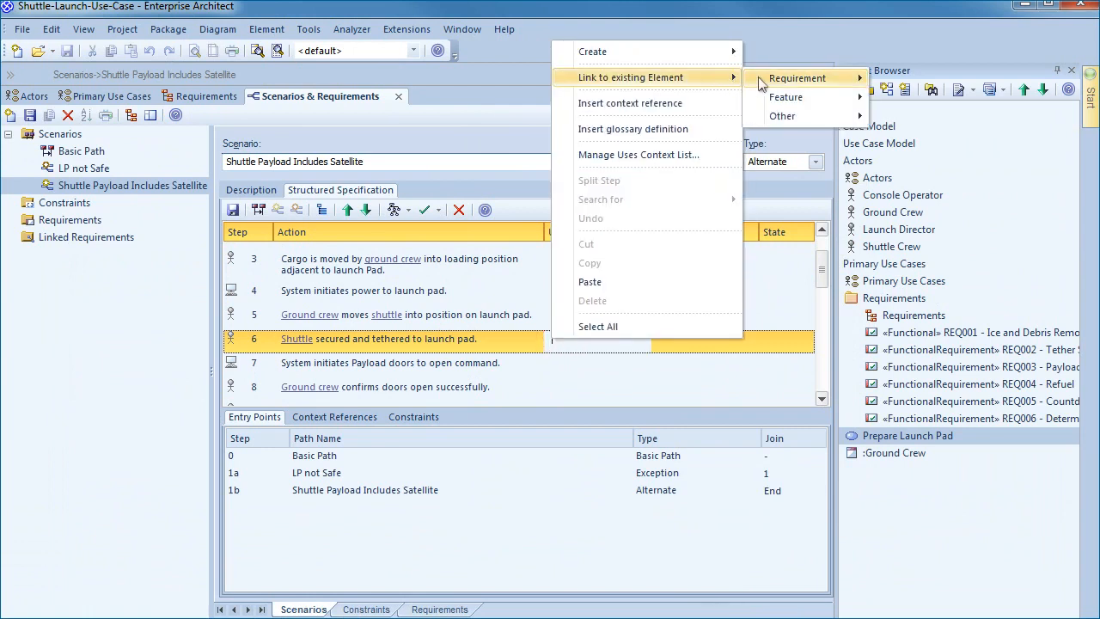
pyautogui.moveTo(805, 81)
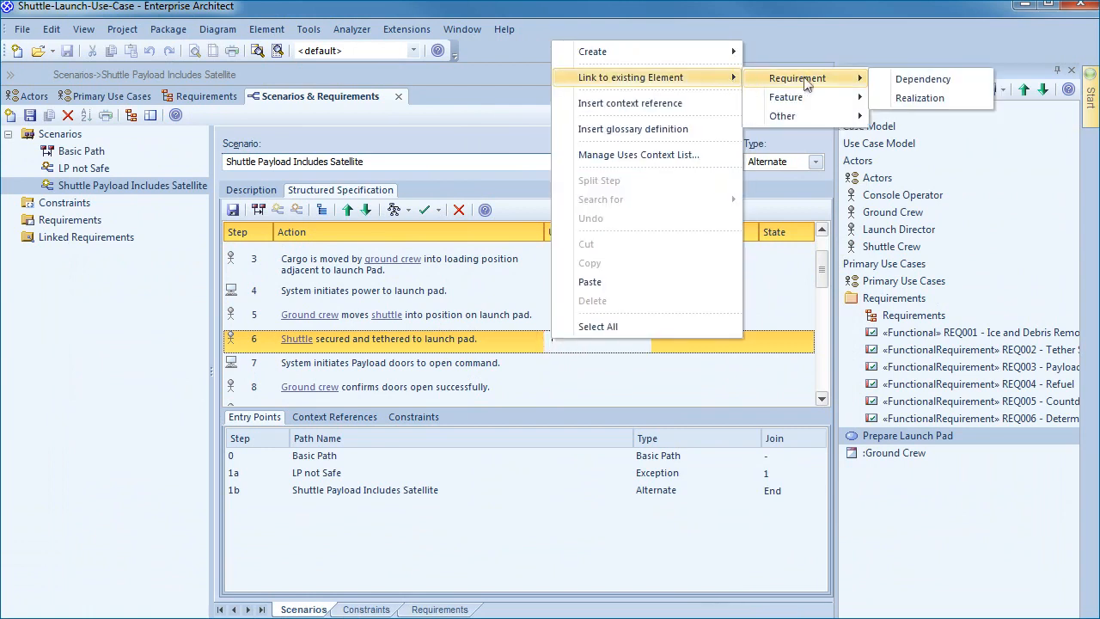
pyautogui.click(912, 80)
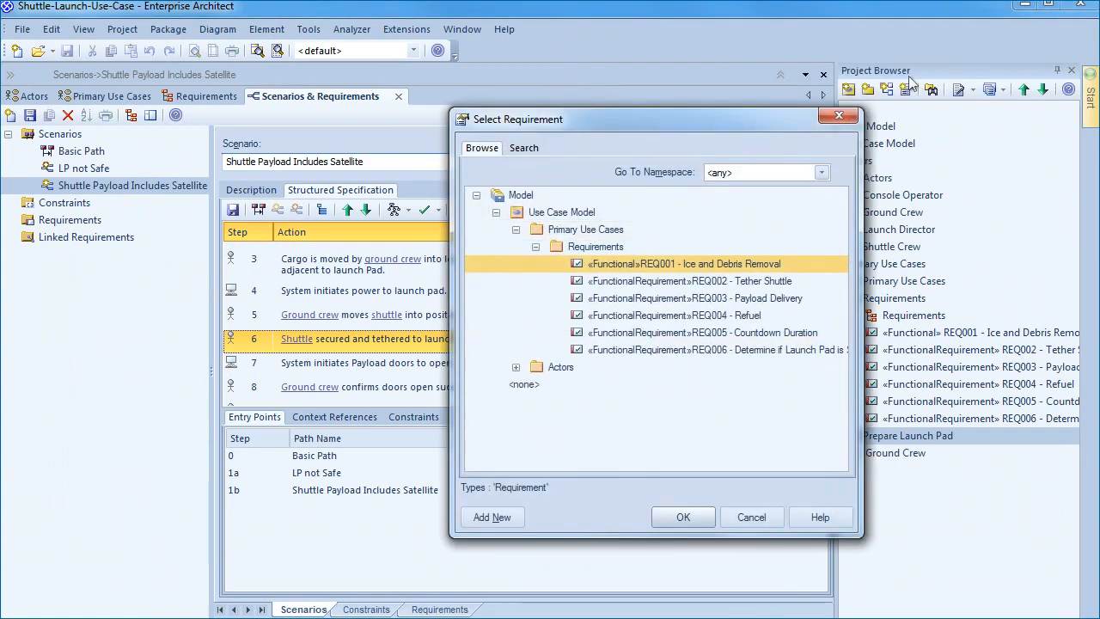
pyautogui.doubleClick(746, 284)
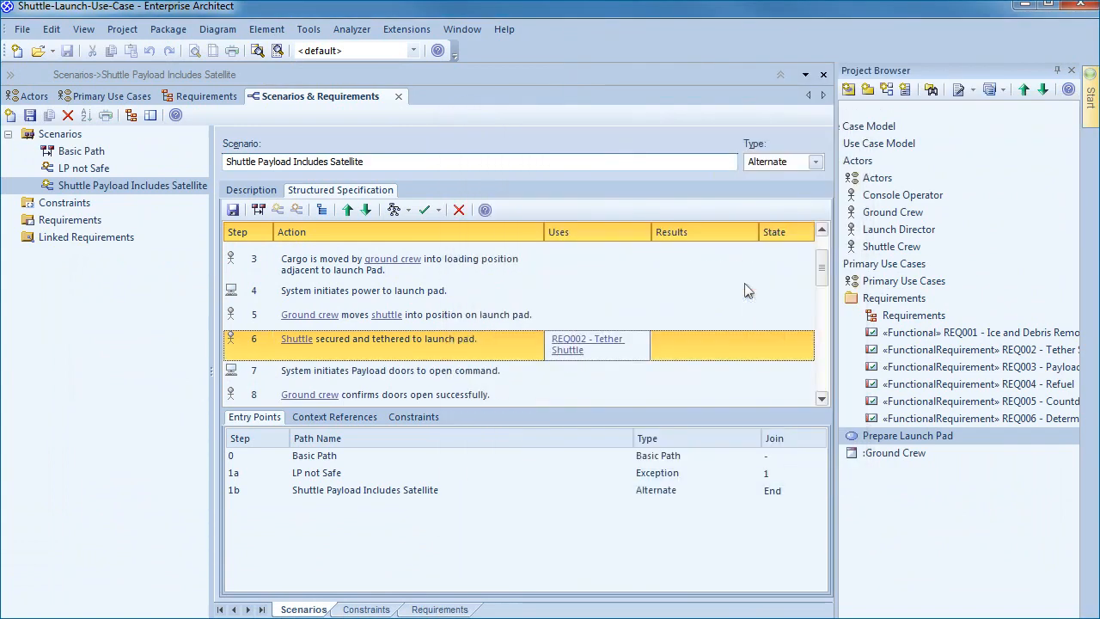
# - Link the existing requirement REQ003 - Payload Delivery as a dependency in the Uses of step 12, the satellite payload change-out
pyautogui.click(822, 398)
pyautogui.click(823, 399)
pyautogui.click(822, 399)
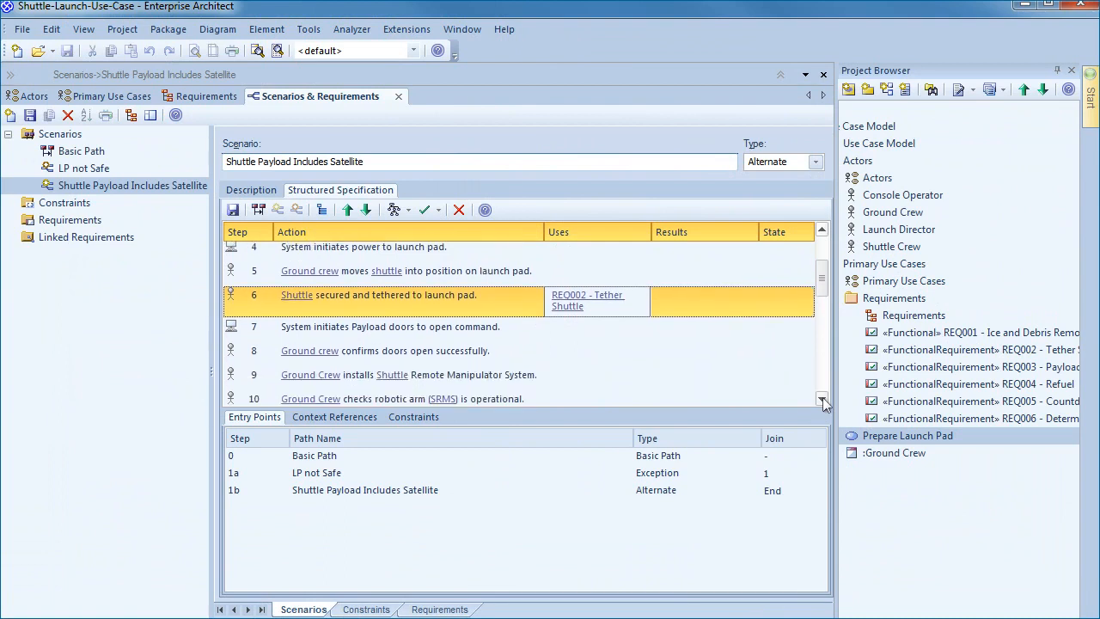
pyautogui.click(823, 399)
pyautogui.click(822, 399)
pyautogui.click(822, 399)
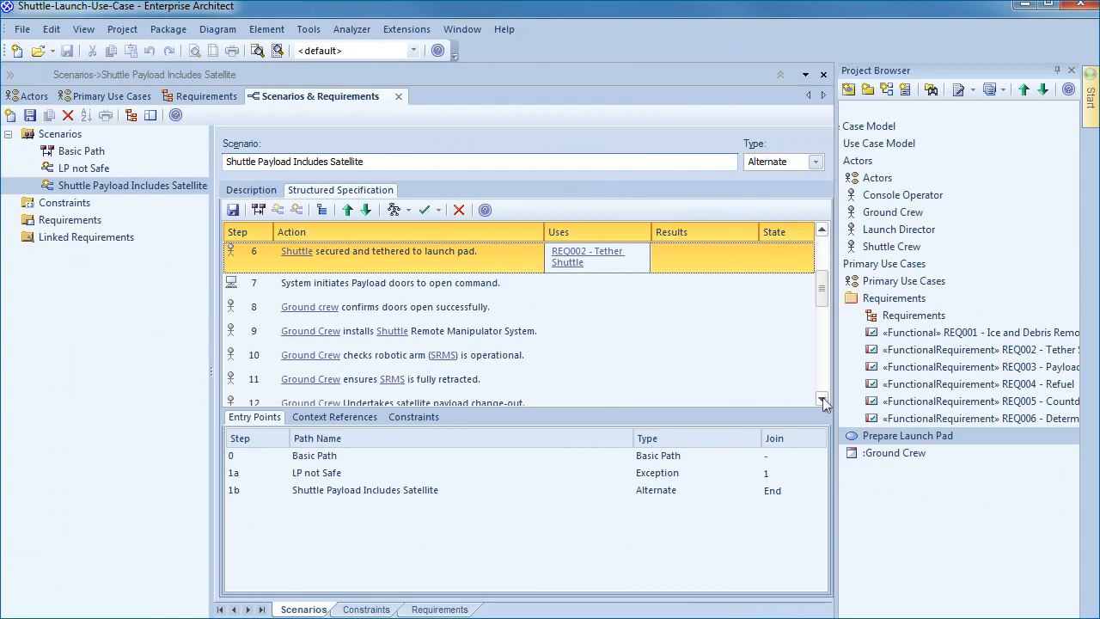
pyautogui.click(822, 399)
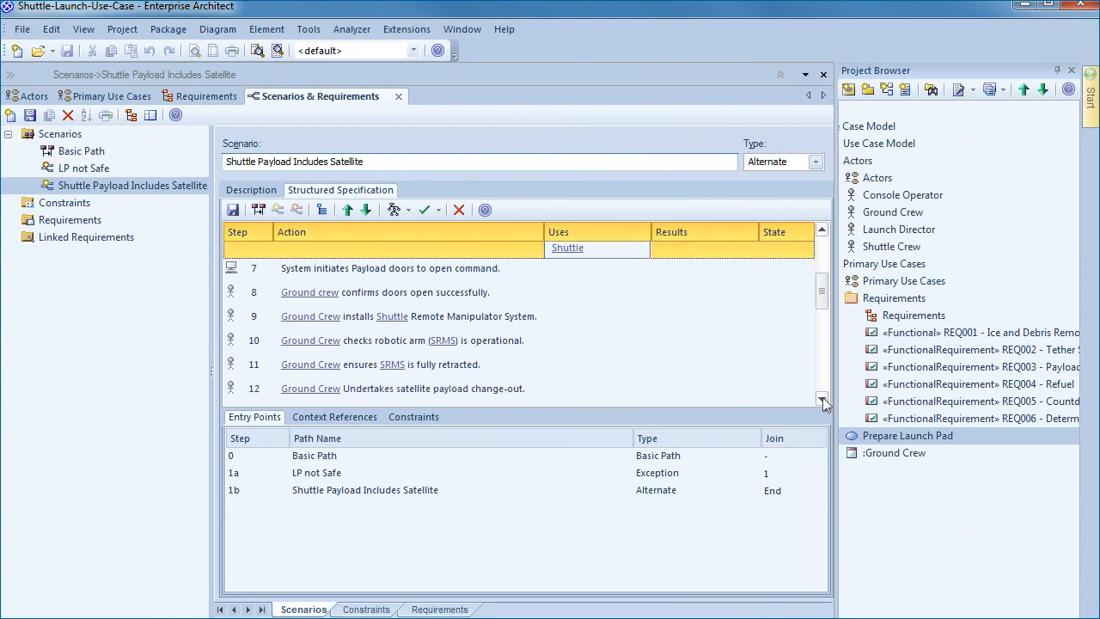
pyautogui.click(822, 399)
pyautogui.click(484, 379)
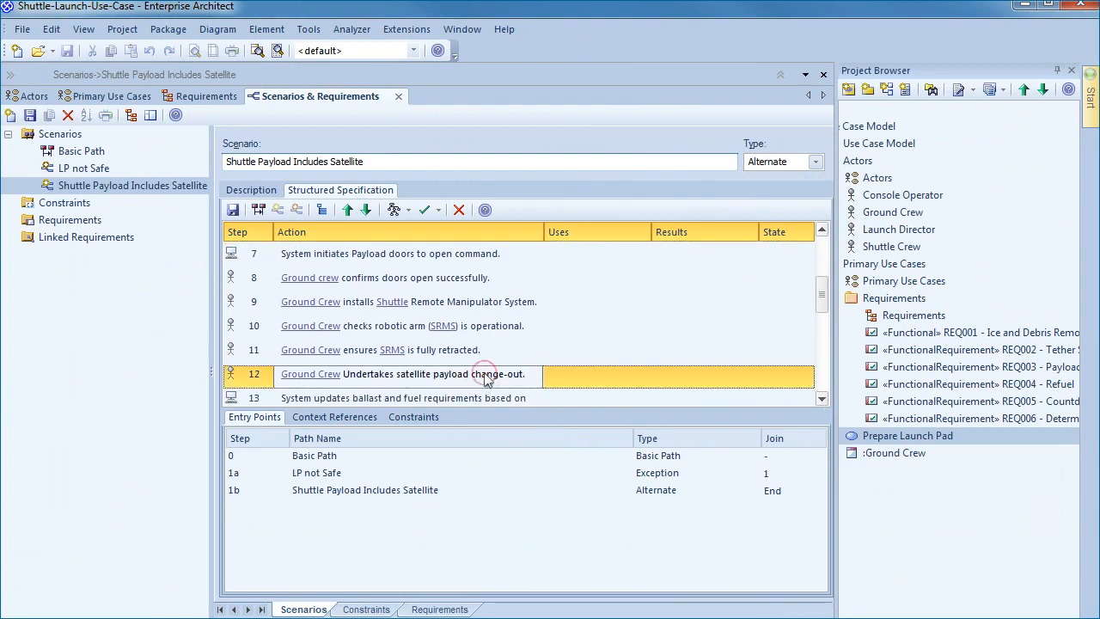
pyautogui.click(559, 377)
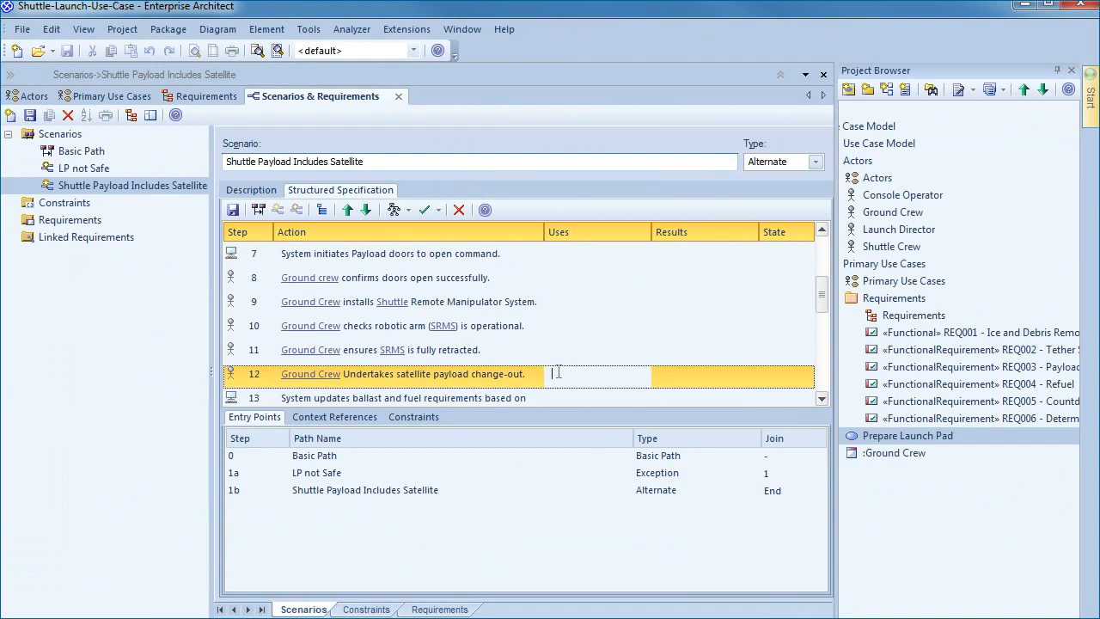
pyautogui.rightClick(556, 375)
pyautogui.moveTo(647, 112)
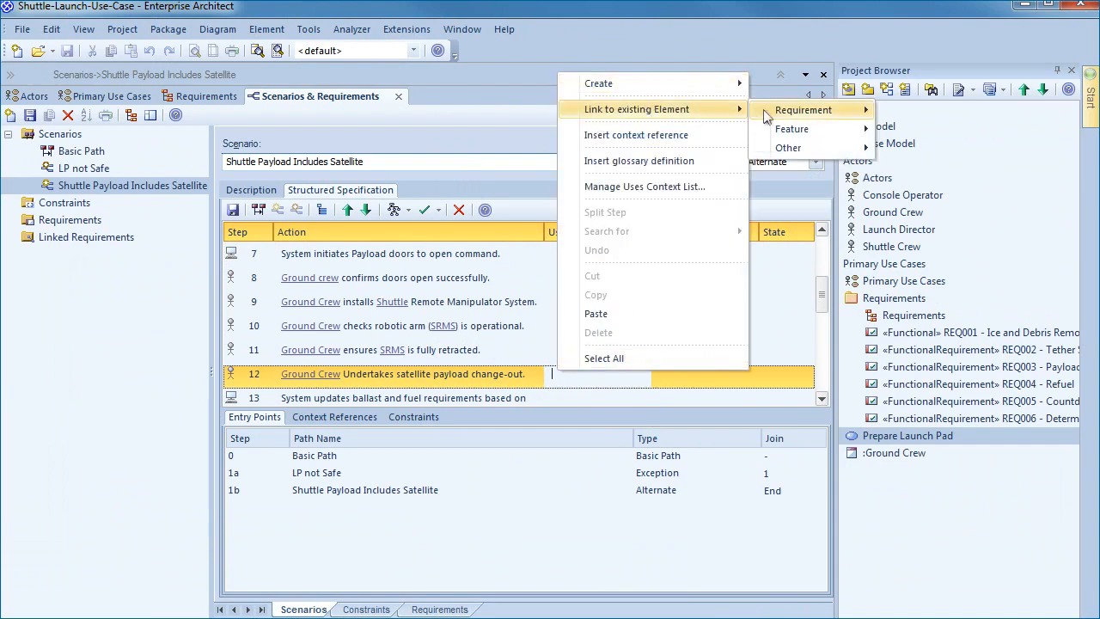
pyautogui.moveTo(821, 114)
pyautogui.click(907, 113)
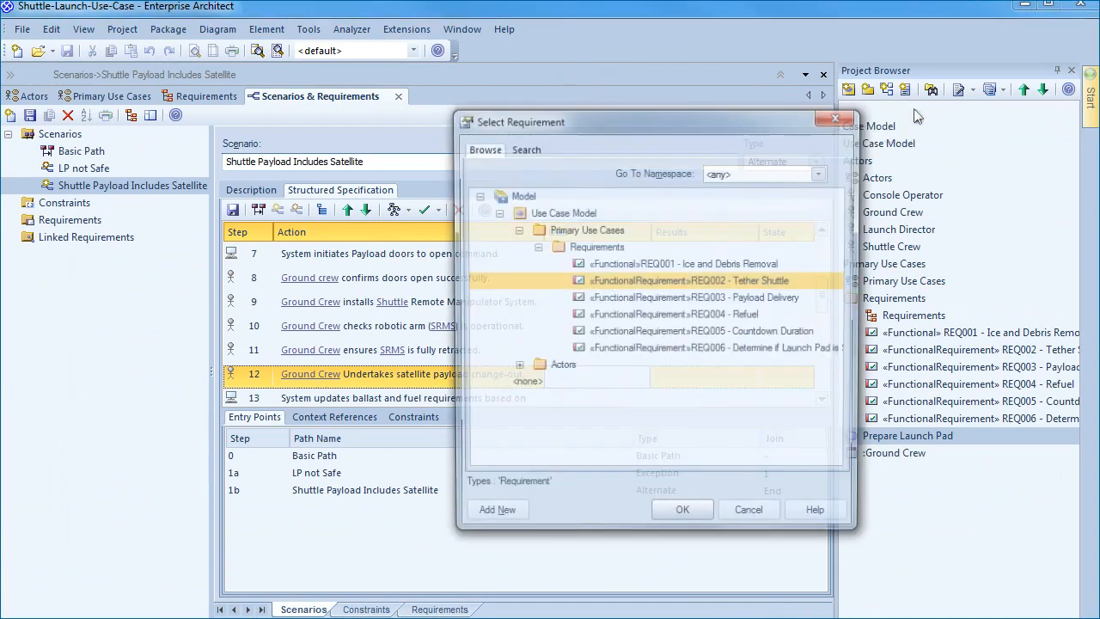
pyautogui.doubleClick(762, 297)
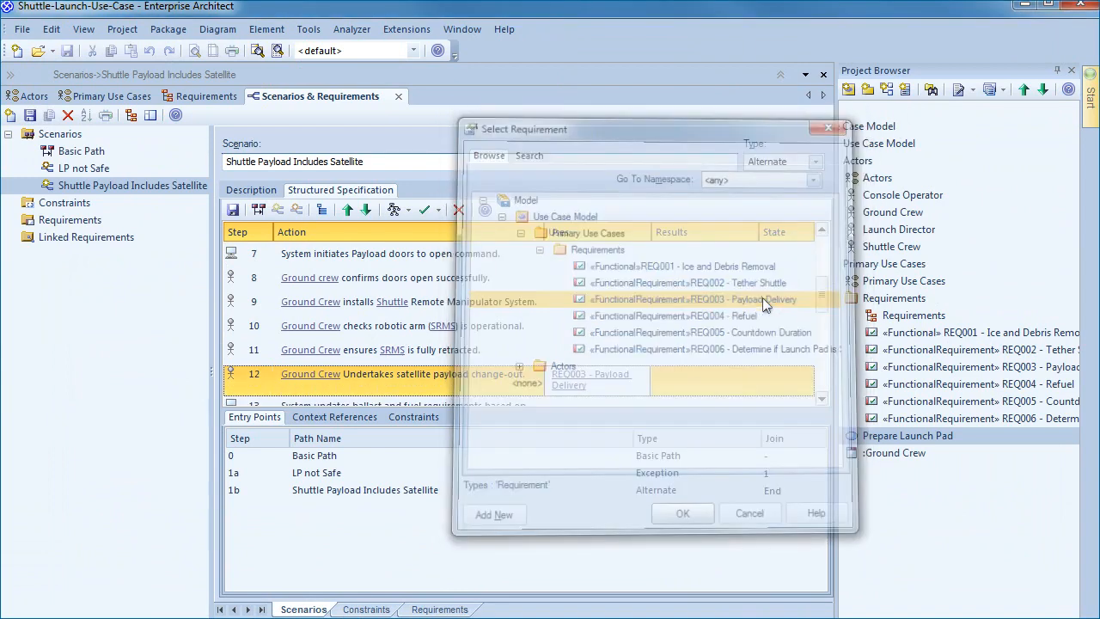
# - Link the existing requirement REQ004 - Refuel as a dependency in the Uses of step 18, where the ground crew loads fuel
pyautogui.click(821, 401)
pyautogui.click(821, 400)
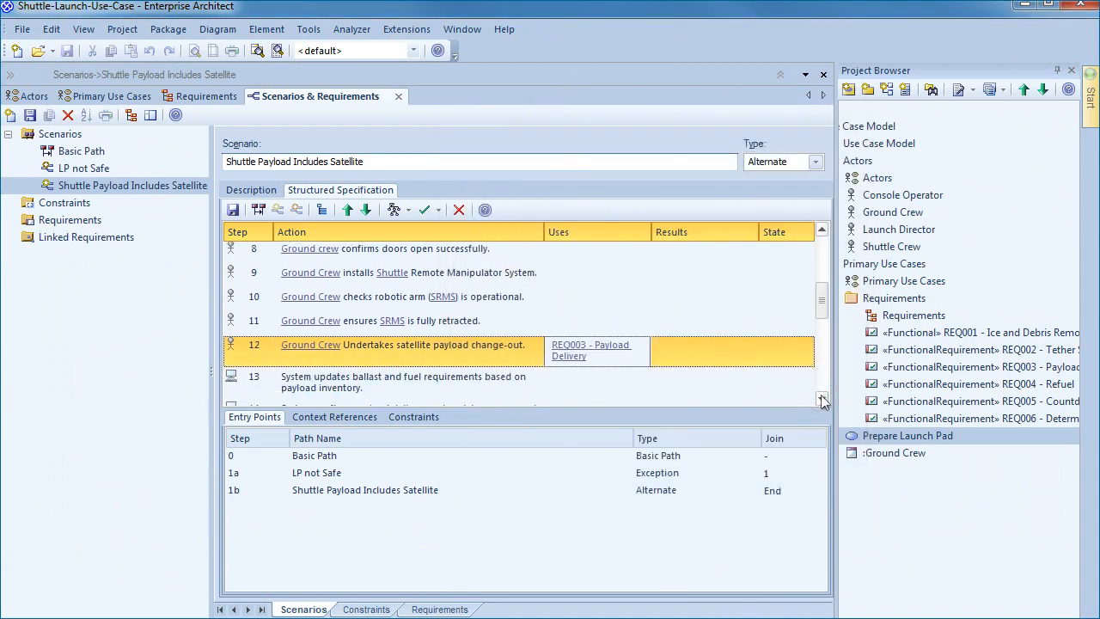
pyautogui.click(821, 401)
pyautogui.click(820, 400)
pyautogui.click(820, 401)
pyautogui.click(820, 401)
pyautogui.click(821, 401)
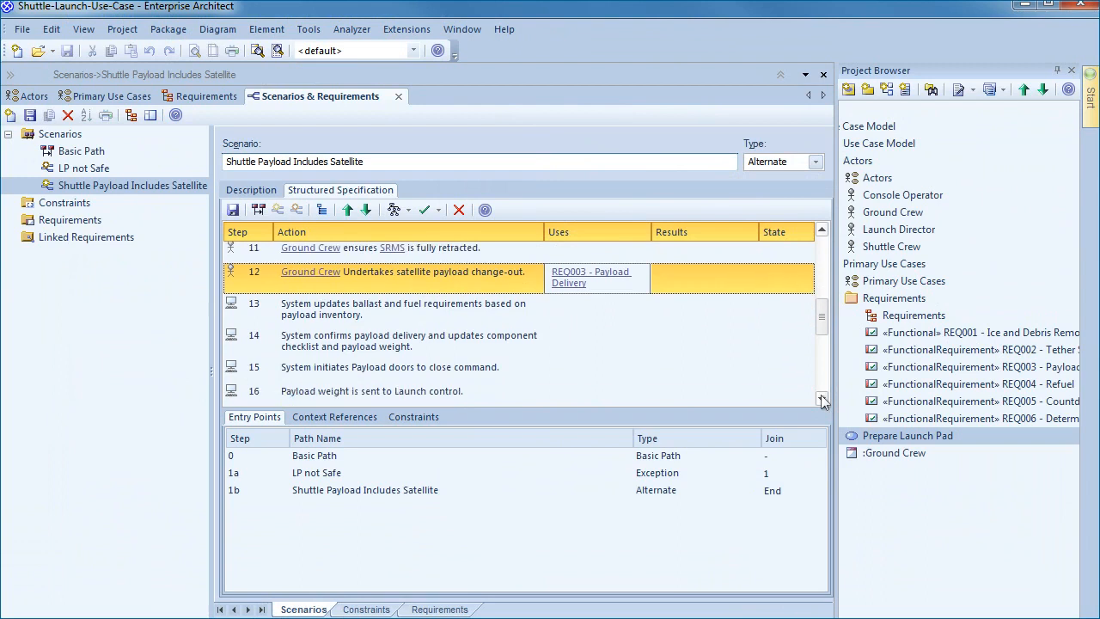
pyautogui.click(821, 400)
pyautogui.click(821, 400)
pyautogui.click(821, 400)
pyautogui.click(820, 401)
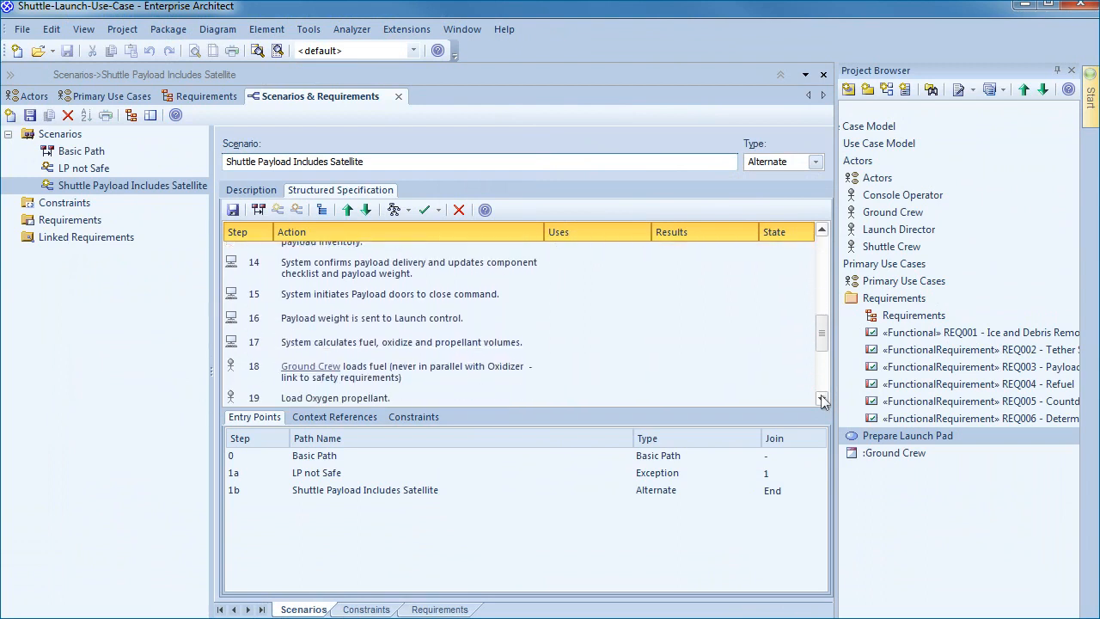
pyautogui.click(820, 401)
pyautogui.click(821, 401)
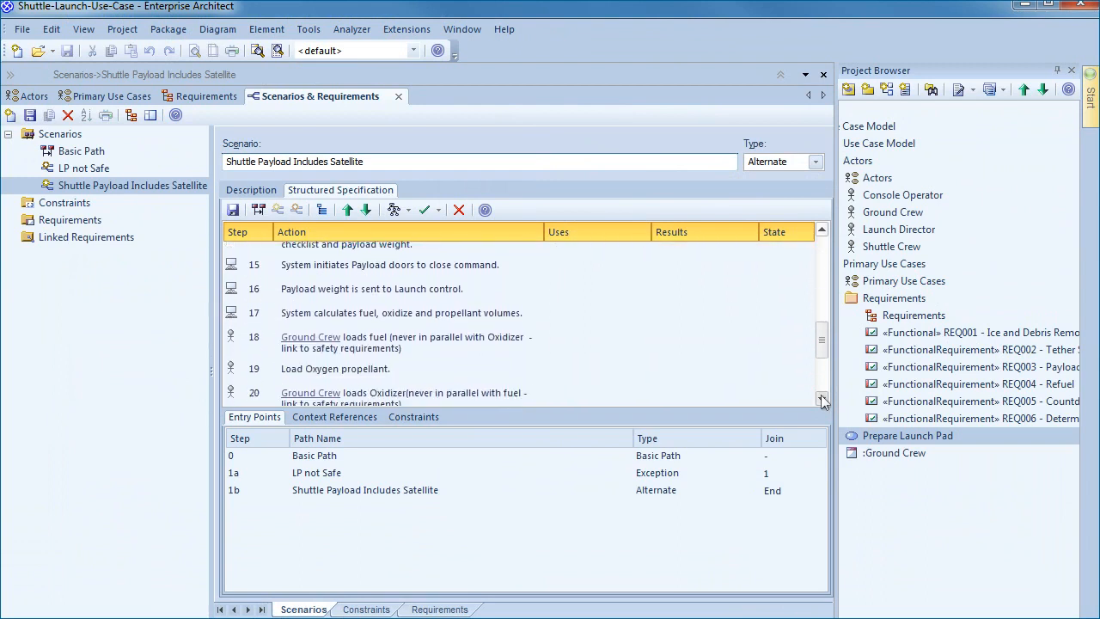
pyautogui.click(820, 401)
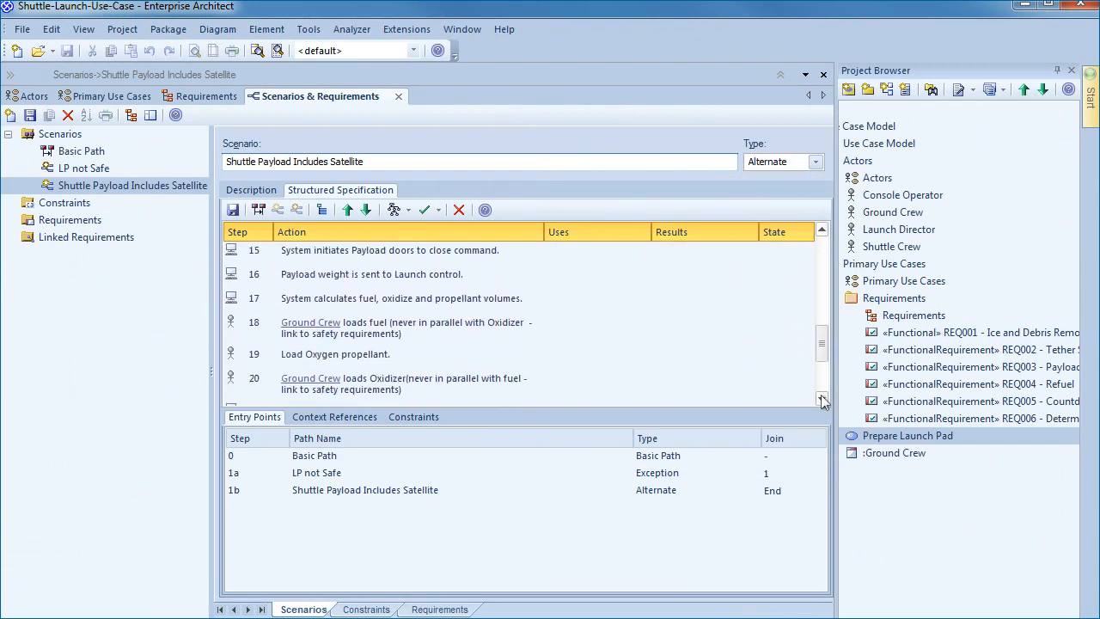
pyautogui.click(552, 326)
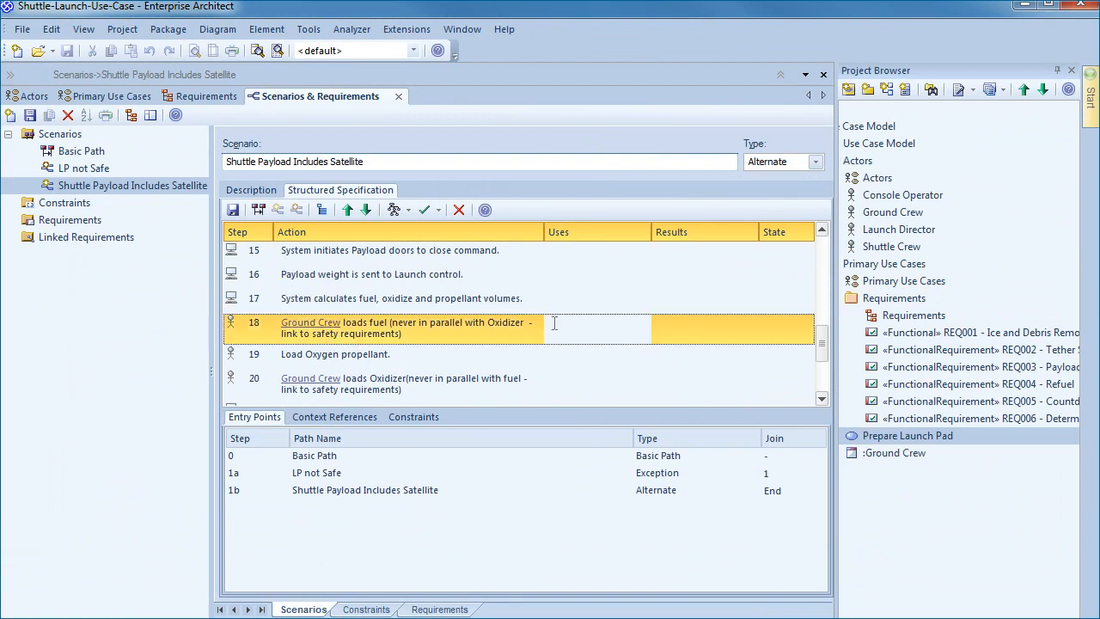
pyautogui.rightClick(554, 323)
pyautogui.moveTo(649, 59)
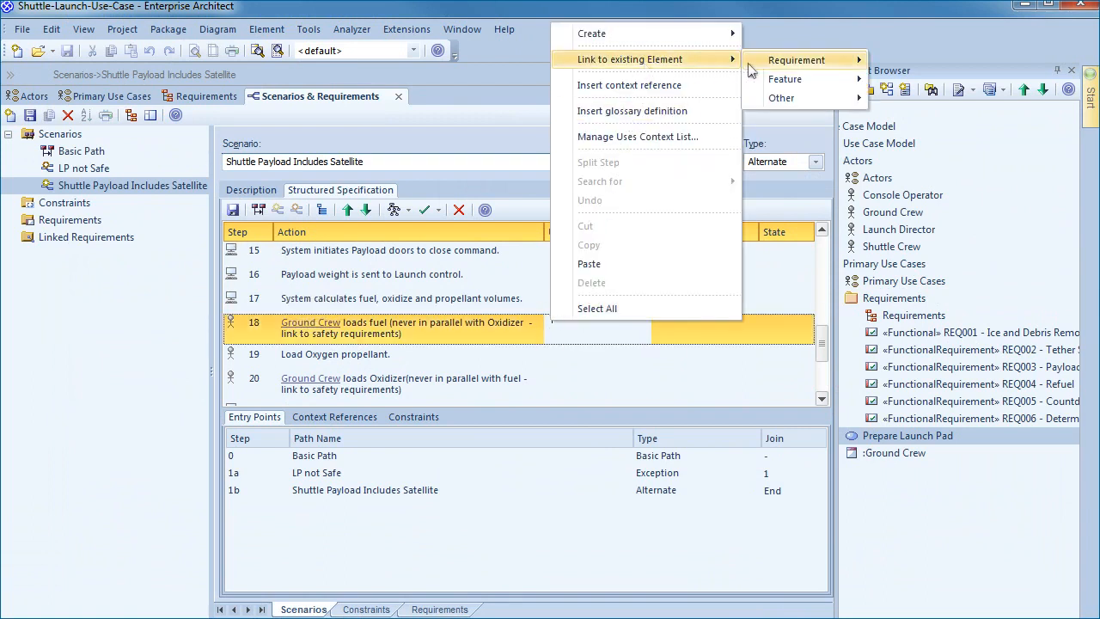
pyautogui.moveTo(750, 67)
pyautogui.click(921, 57)
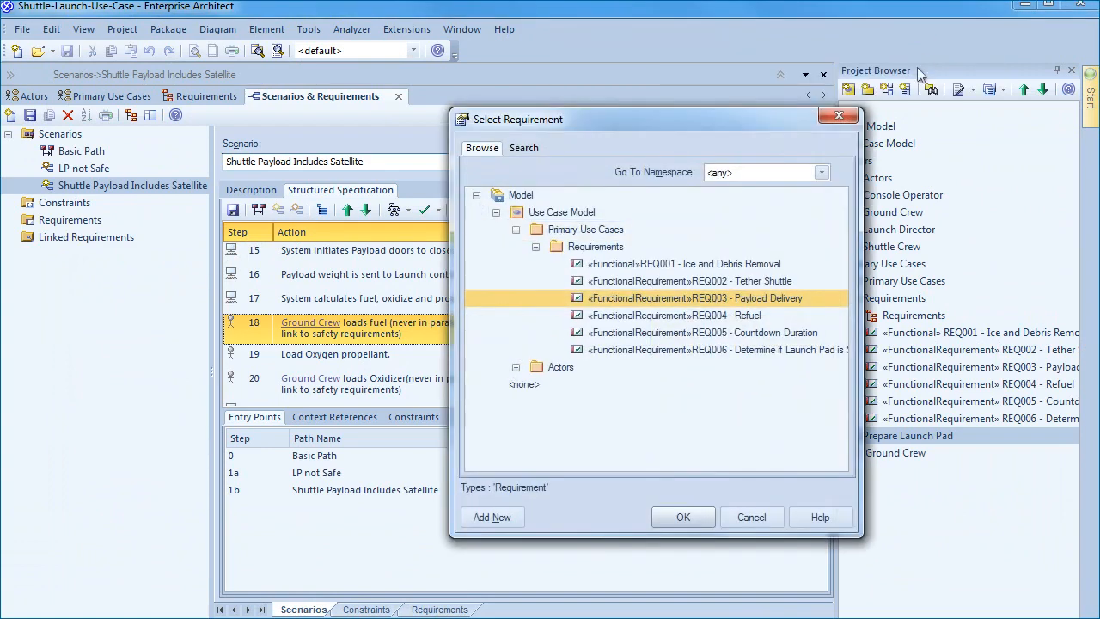
pyautogui.doubleClick(741, 315)
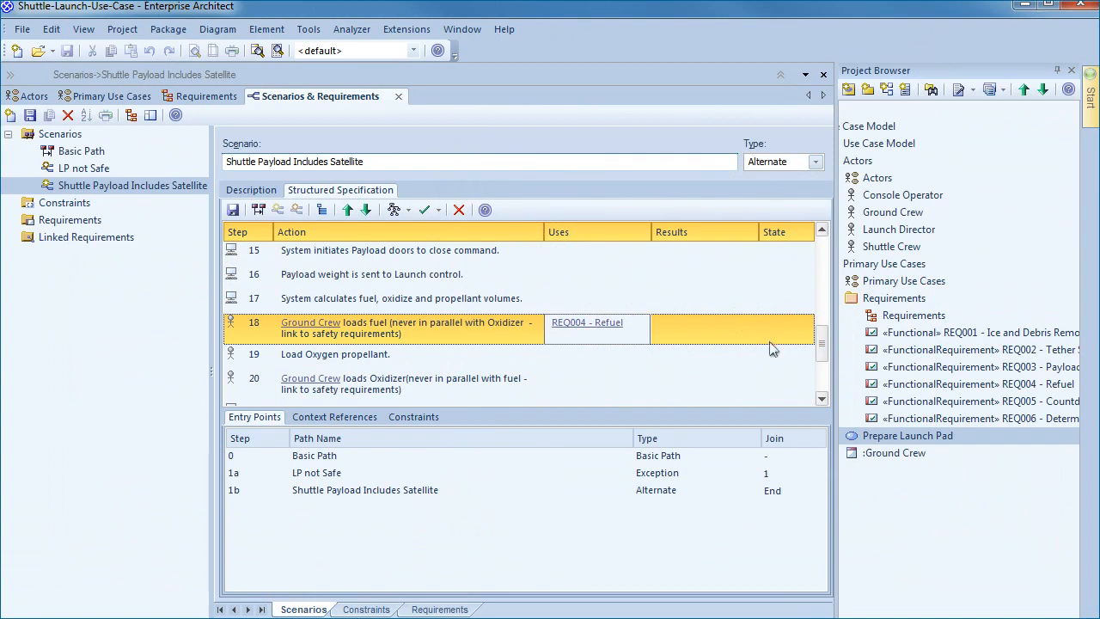
# - Link the existing requirement REQ005 - Countdown Duration as a dependency in the Uses of step 24, the launch countdown
pyautogui.click(821, 399)
pyautogui.click(821, 398)
pyautogui.click(822, 399)
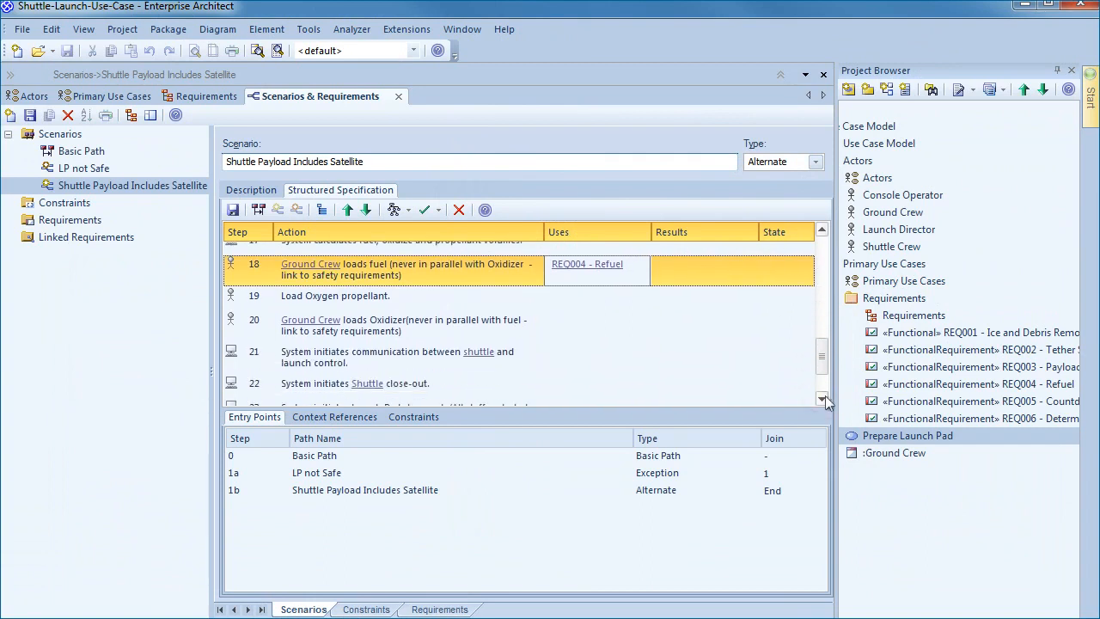
pyautogui.click(822, 399)
pyautogui.click(822, 399)
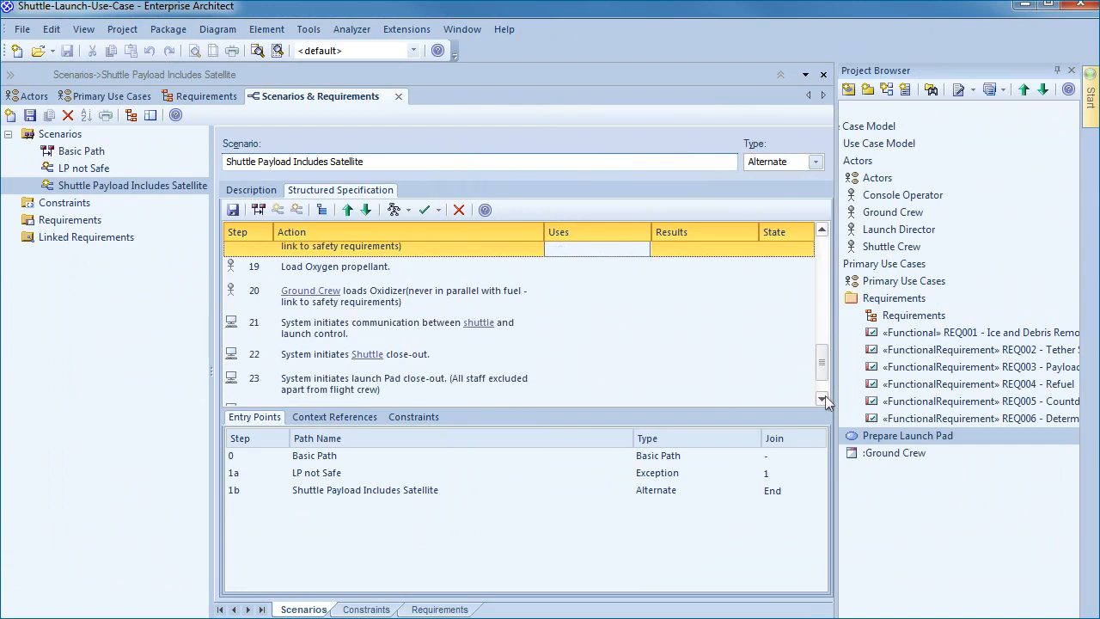
pyautogui.click(822, 398)
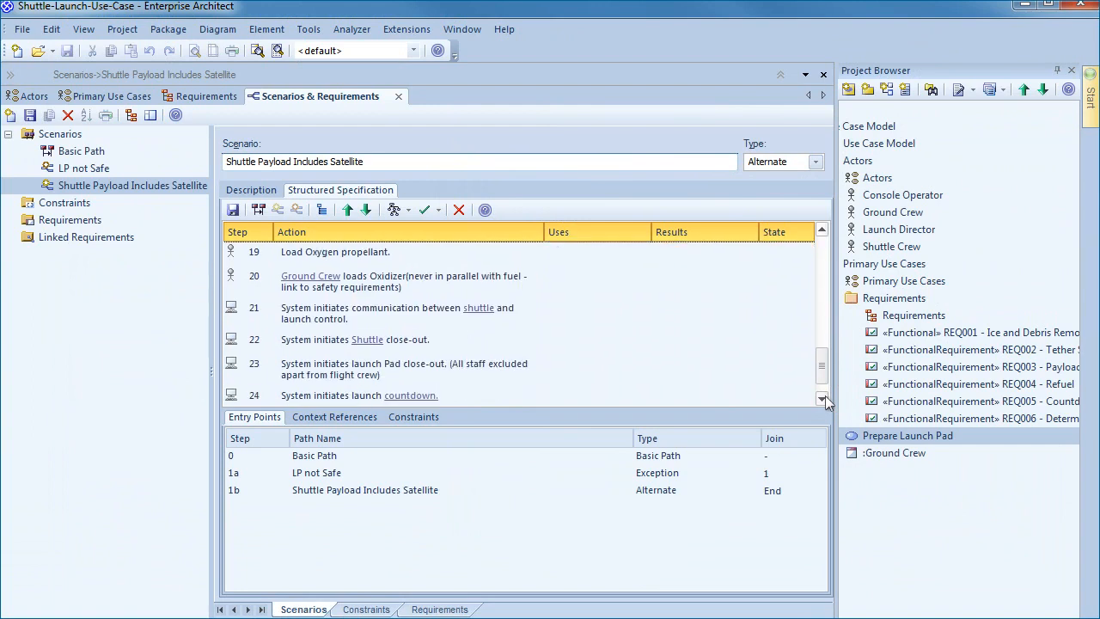
pyautogui.click(822, 399)
pyautogui.click(822, 399)
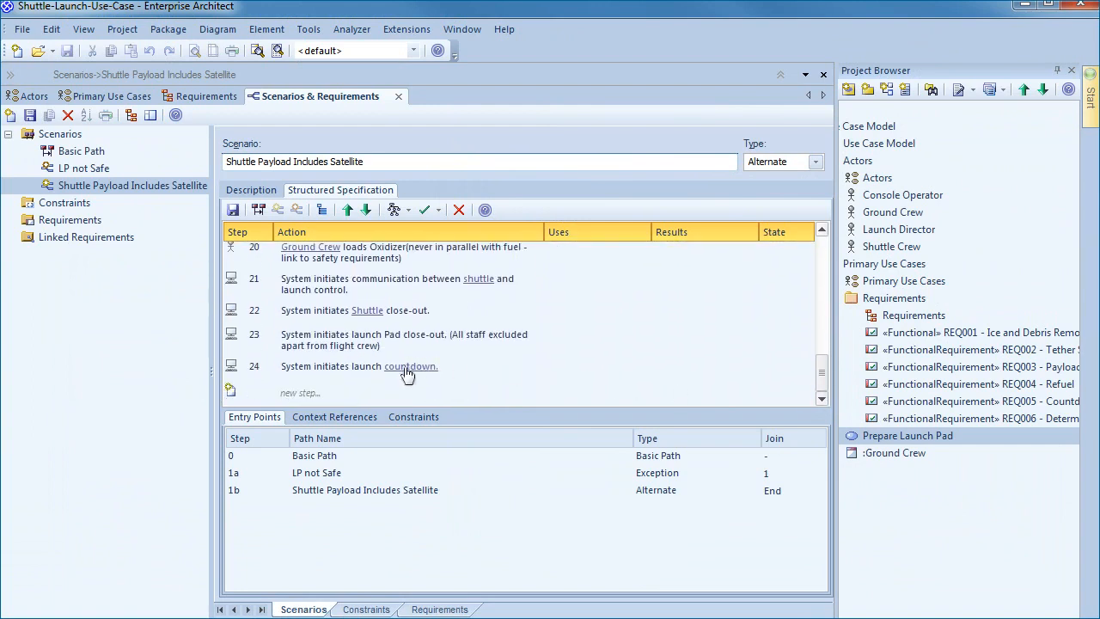
pyautogui.click(339, 369)
pyautogui.click(551, 368)
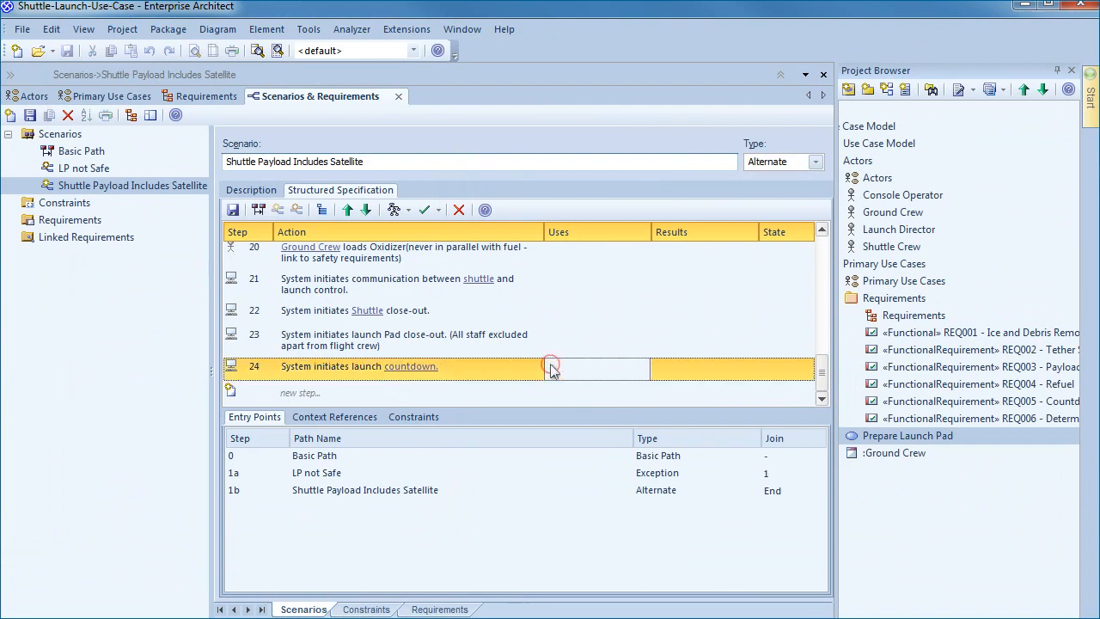
pyautogui.rightClick(551, 368)
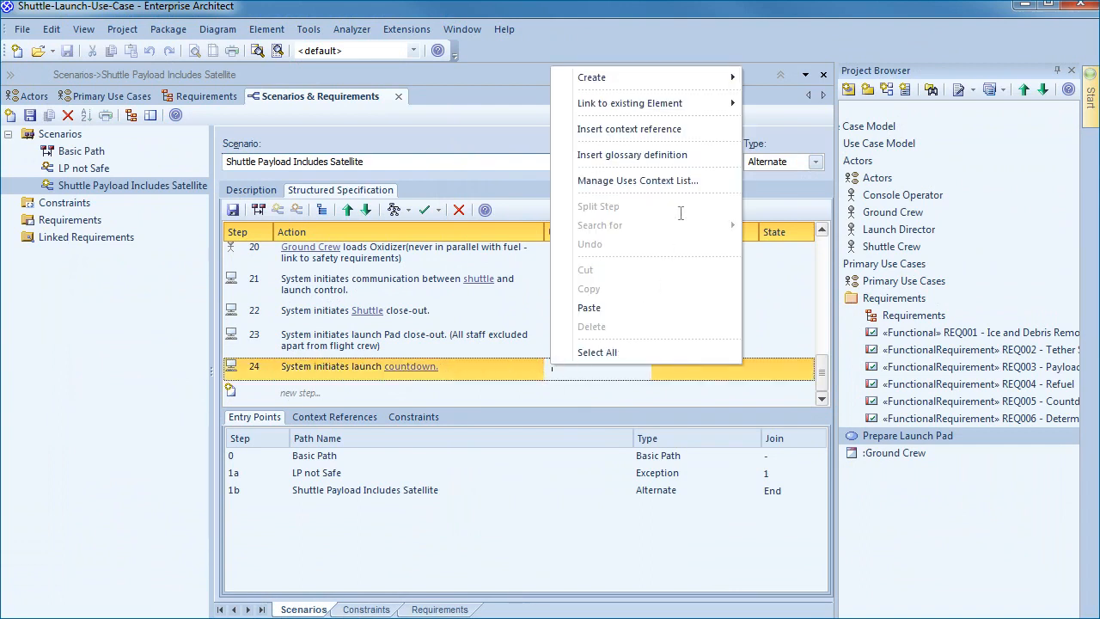
pyautogui.click(675, 105)
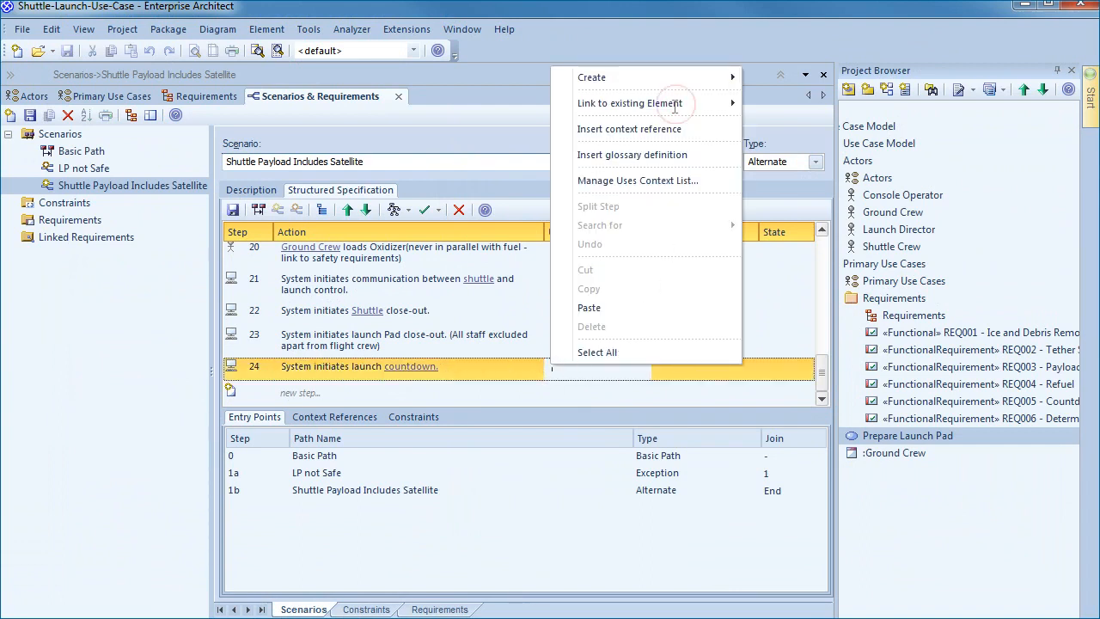
pyautogui.rightClick(551, 368)
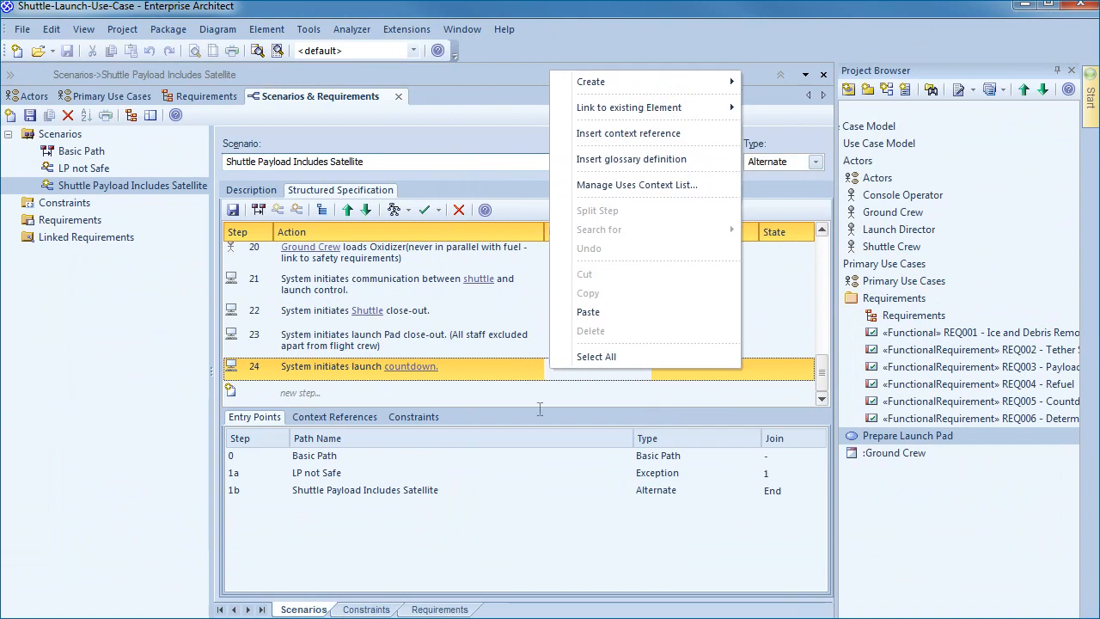
pyautogui.click(563, 376)
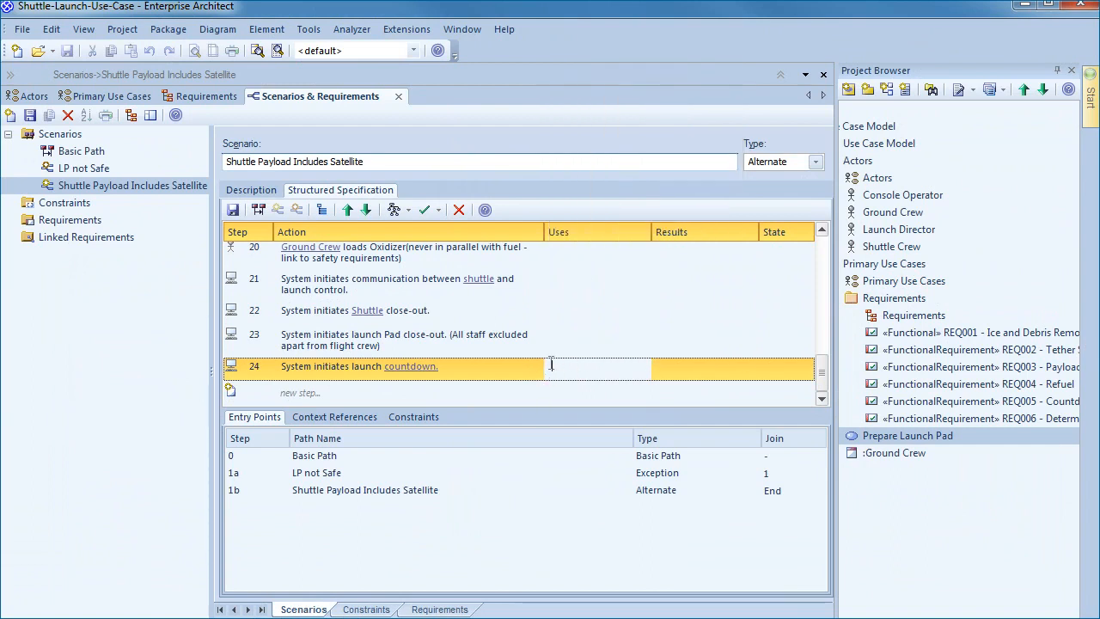
pyautogui.rightClick(550, 368)
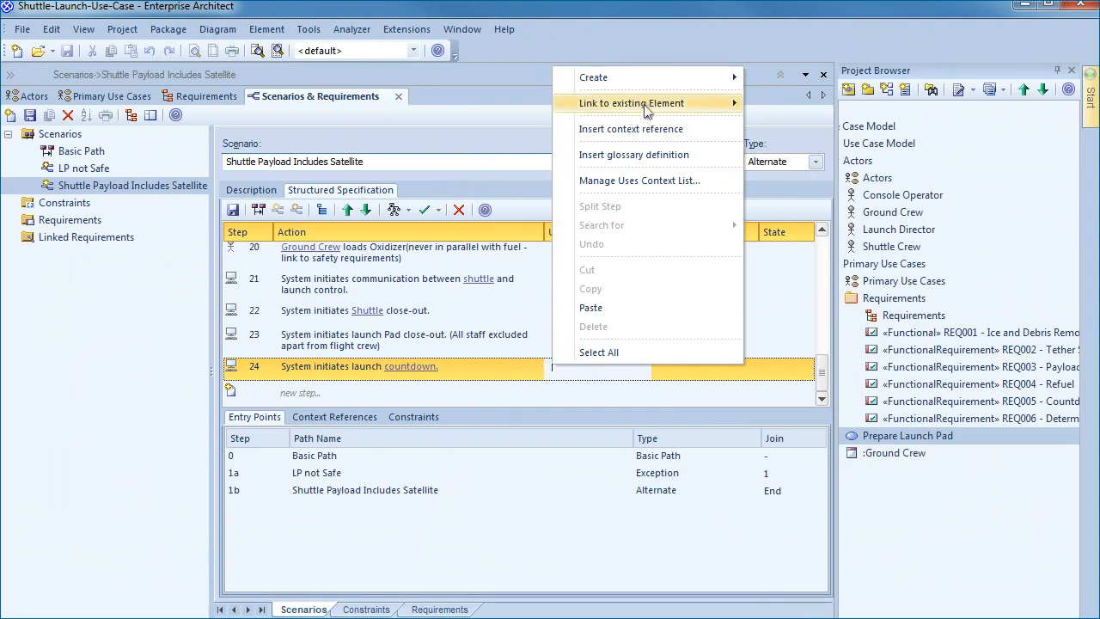
pyautogui.moveTo(645, 104)
pyautogui.moveTo(855, 103)
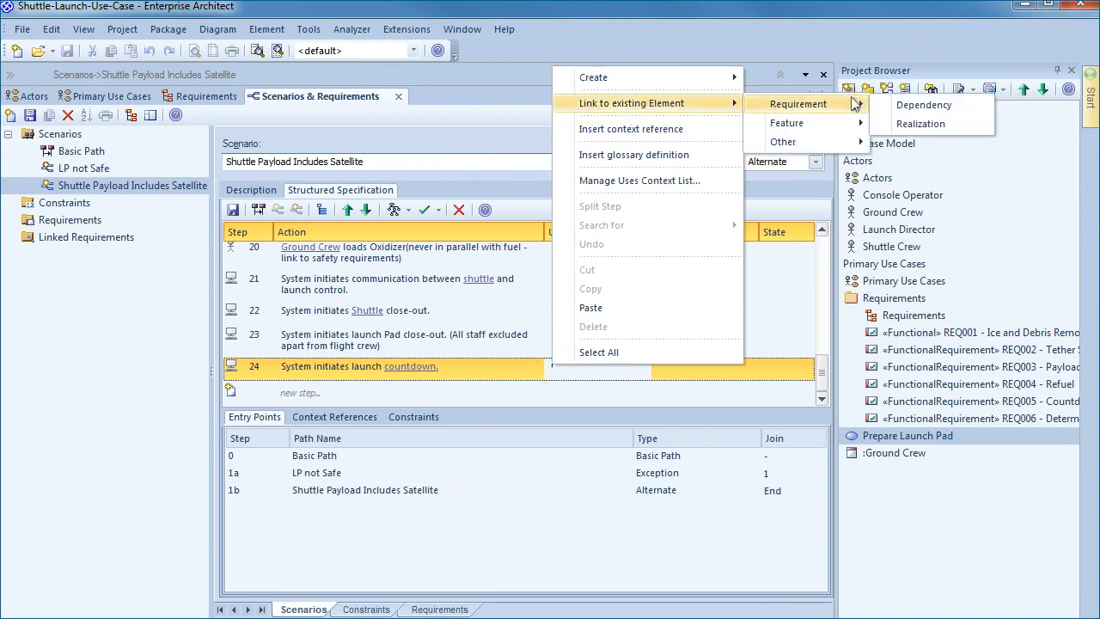
pyautogui.click(924, 105)
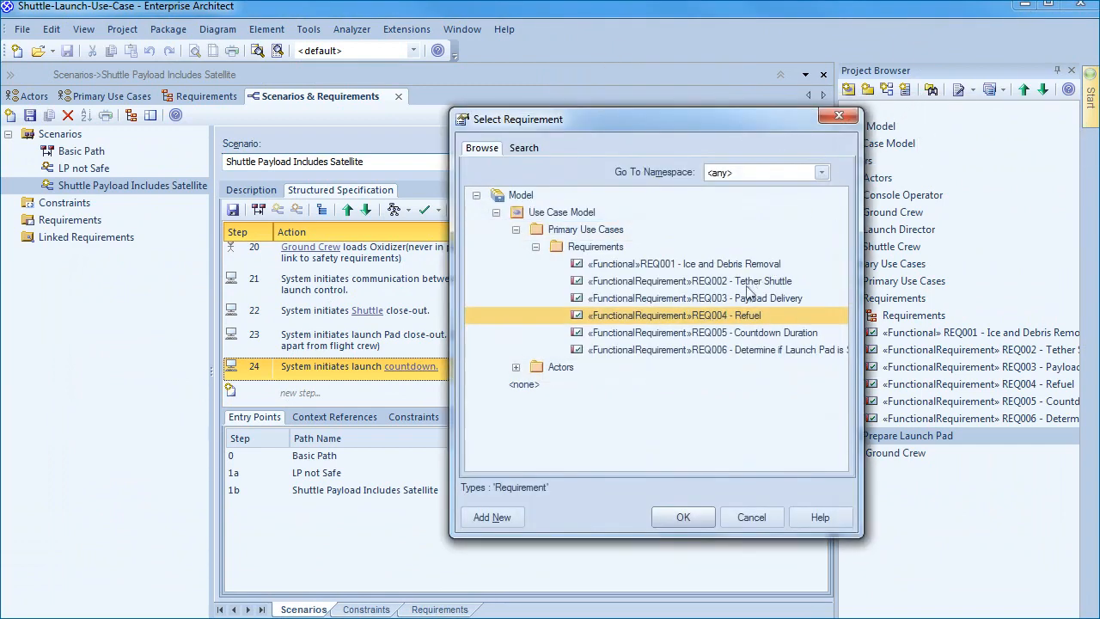
pyautogui.doubleClick(700, 336)
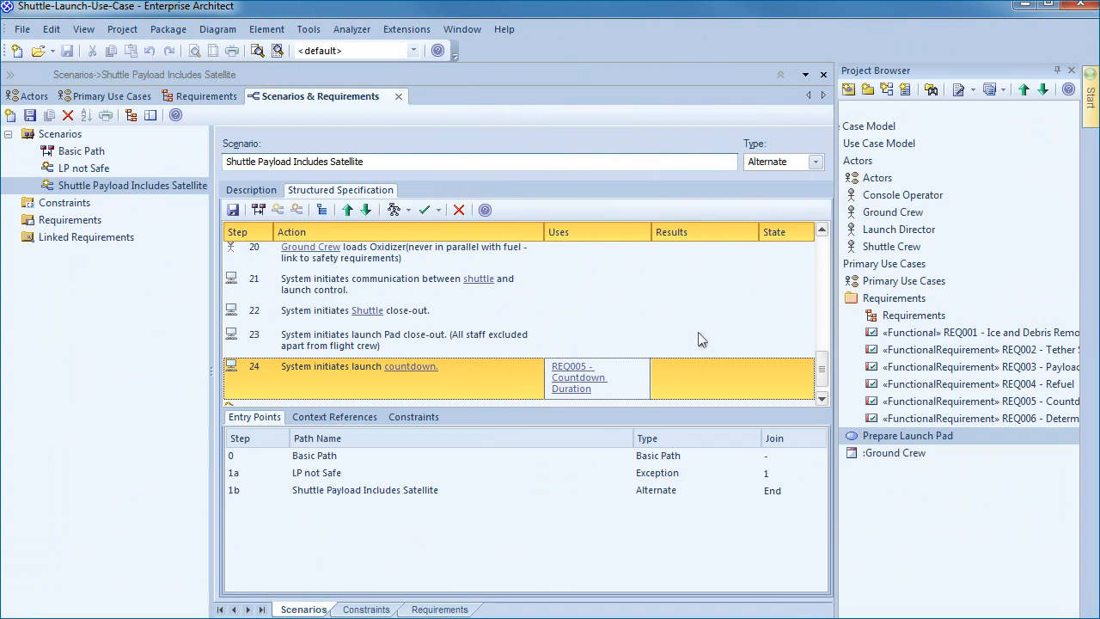
# - Check the linked requirements from the last scenario step back to the first and save the structured specification
pyautogui.moveTo(823, 365); pyautogui.dragTo(820, 378)
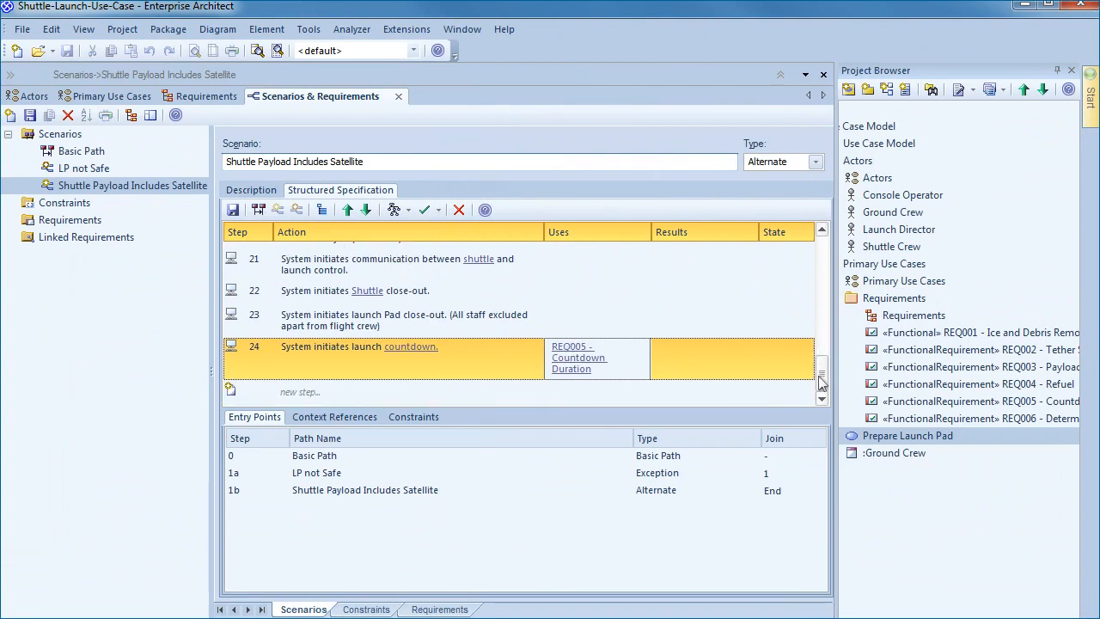
pyautogui.moveTo(821, 384); pyautogui.dragTo(825, 231)
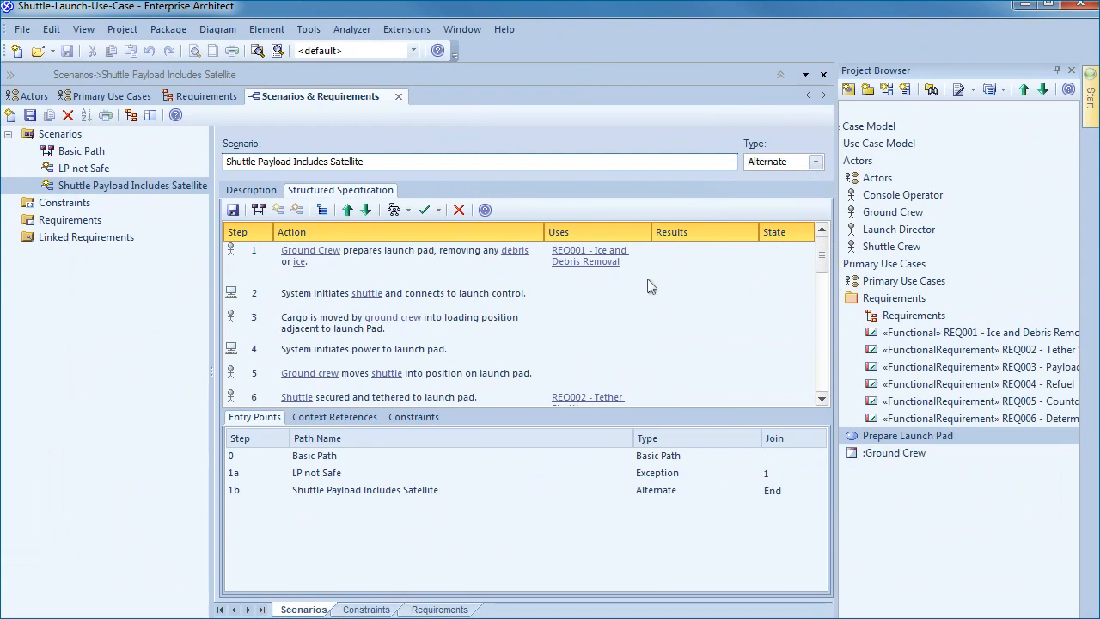
pyautogui.click(233, 210)
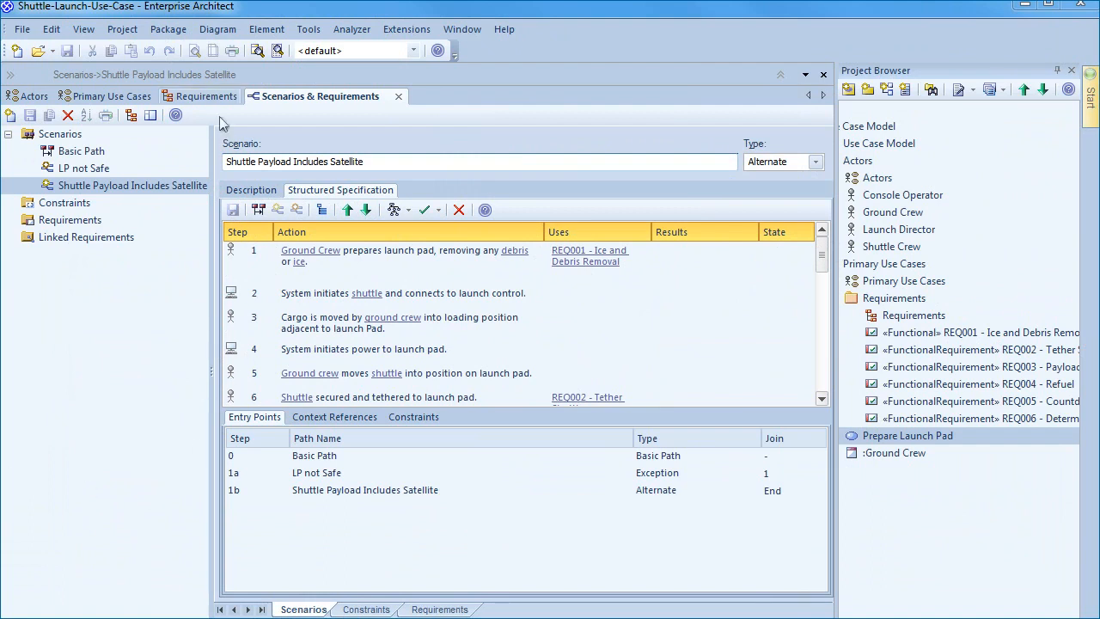
# - Open the Requirements diagram and show its contents as a list
pyautogui.click(209, 96)
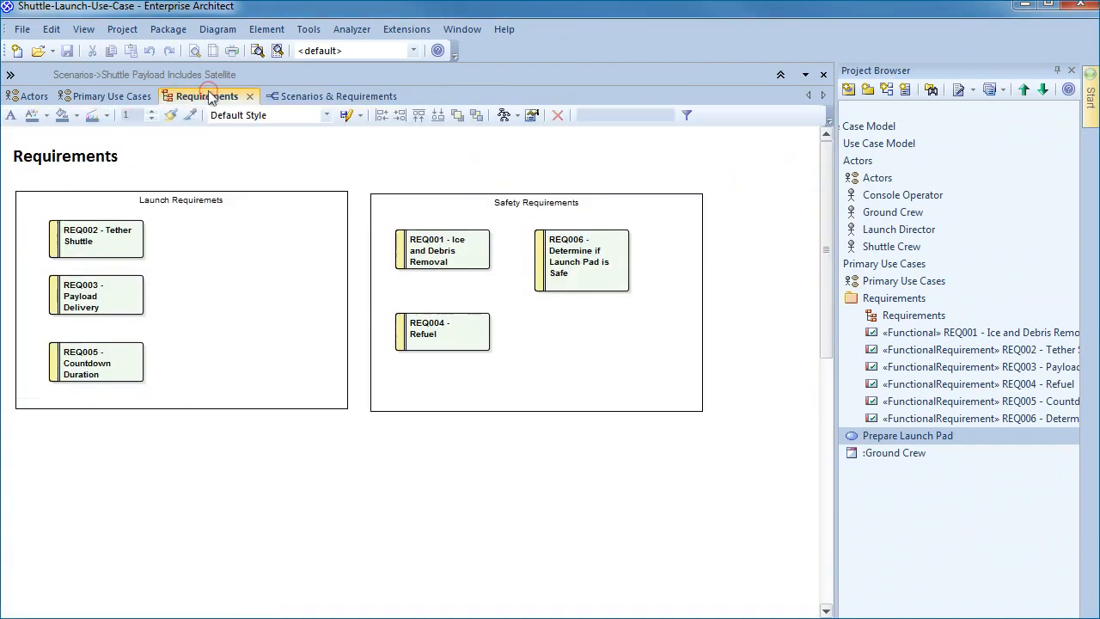
pyautogui.rightClick(318, 449)
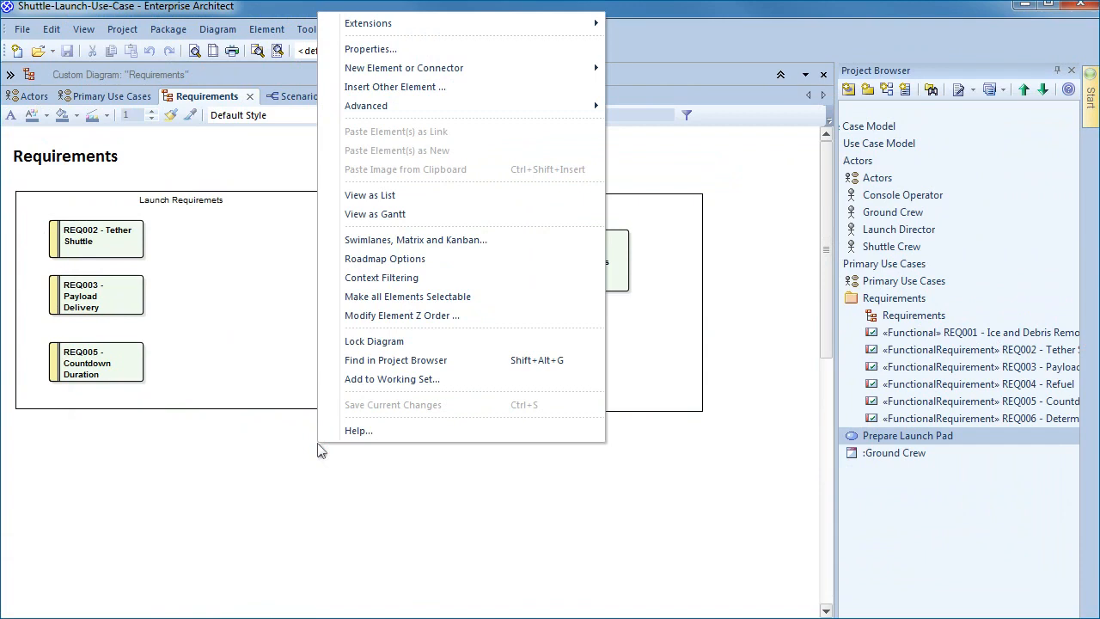
pyautogui.click(410, 197)
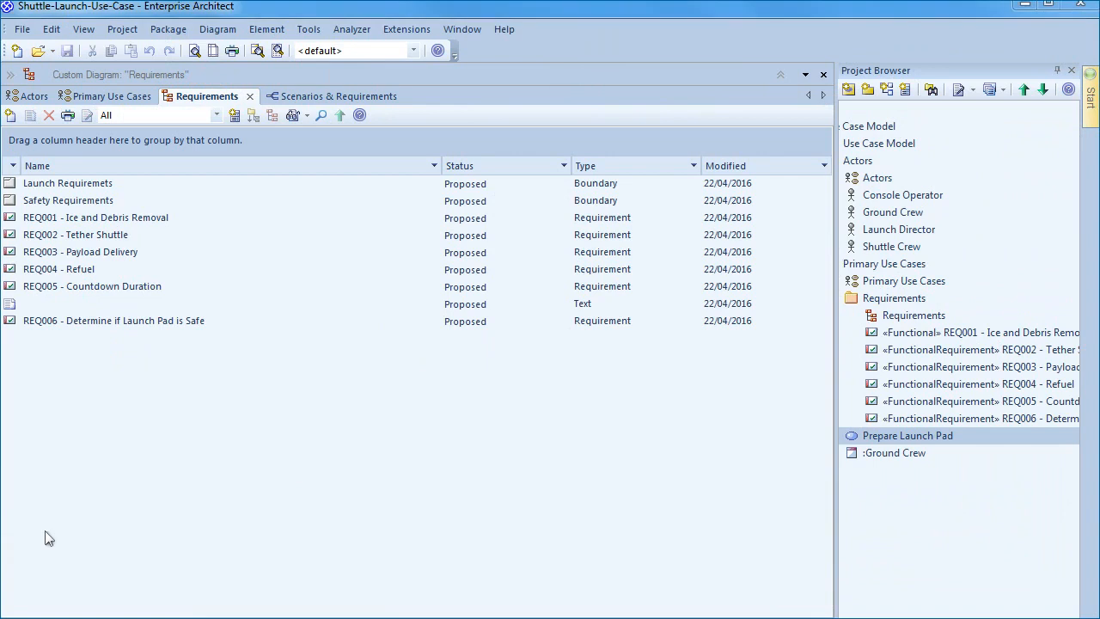
# - Add two functional requirements to the Requirements list, REQ007 - SRMS Robotic Arm Communication and SRMS Robotic Arm Safety
pyautogui.click(10, 115)
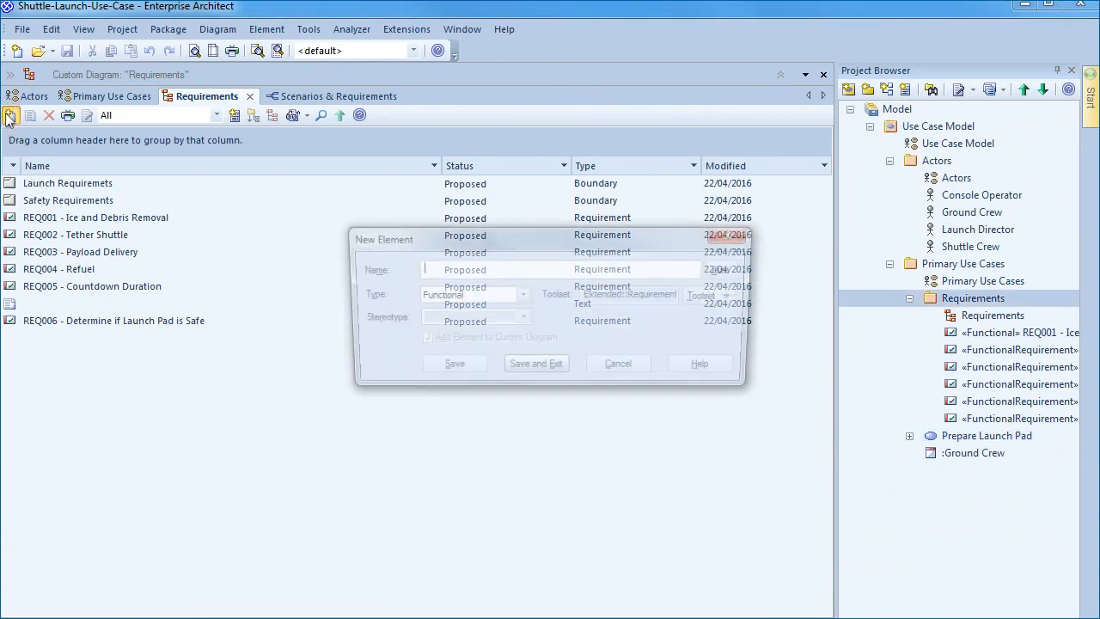
pyautogui.write('REQ007 - SRMS Robotic Arm Communication')
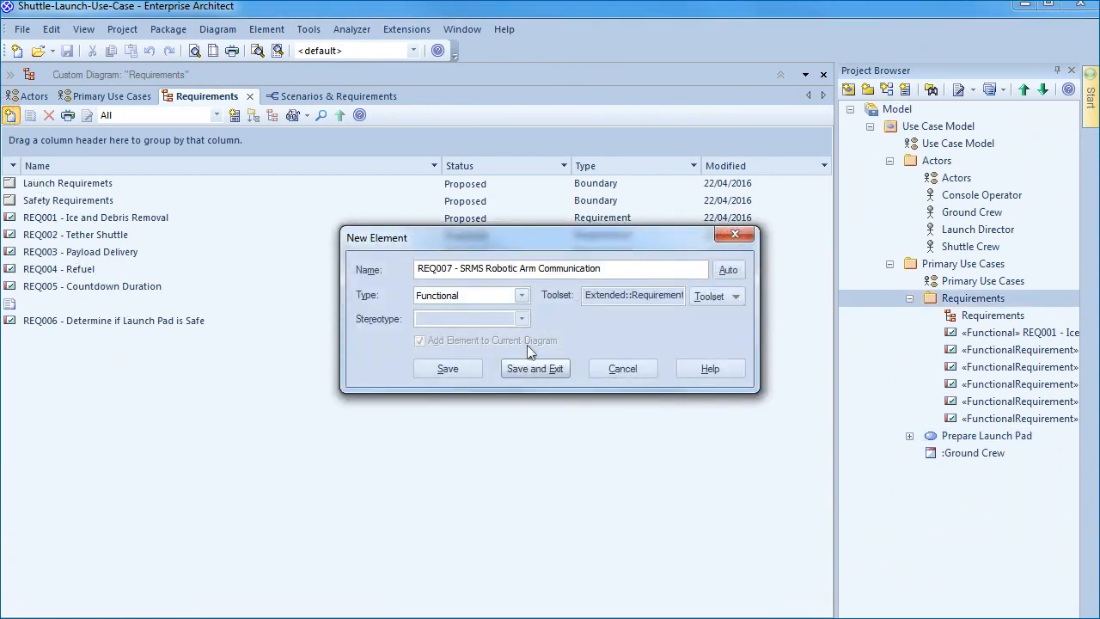
pyautogui.click(449, 368)
pyautogui.write('SRMS Robotic Arm Safety')
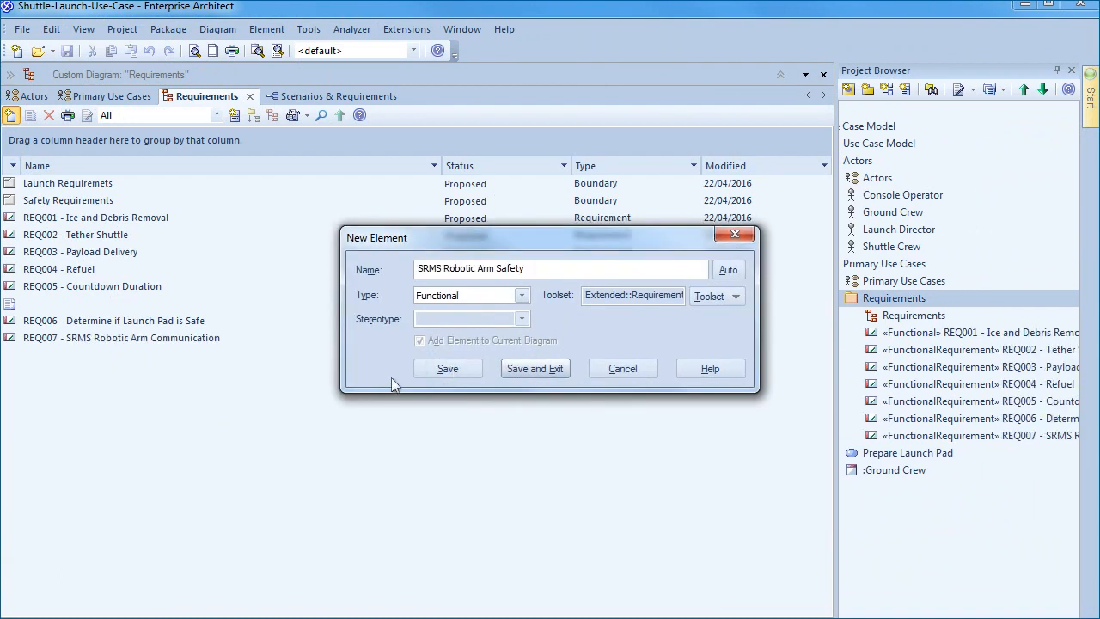
pyautogui.click(459, 366)
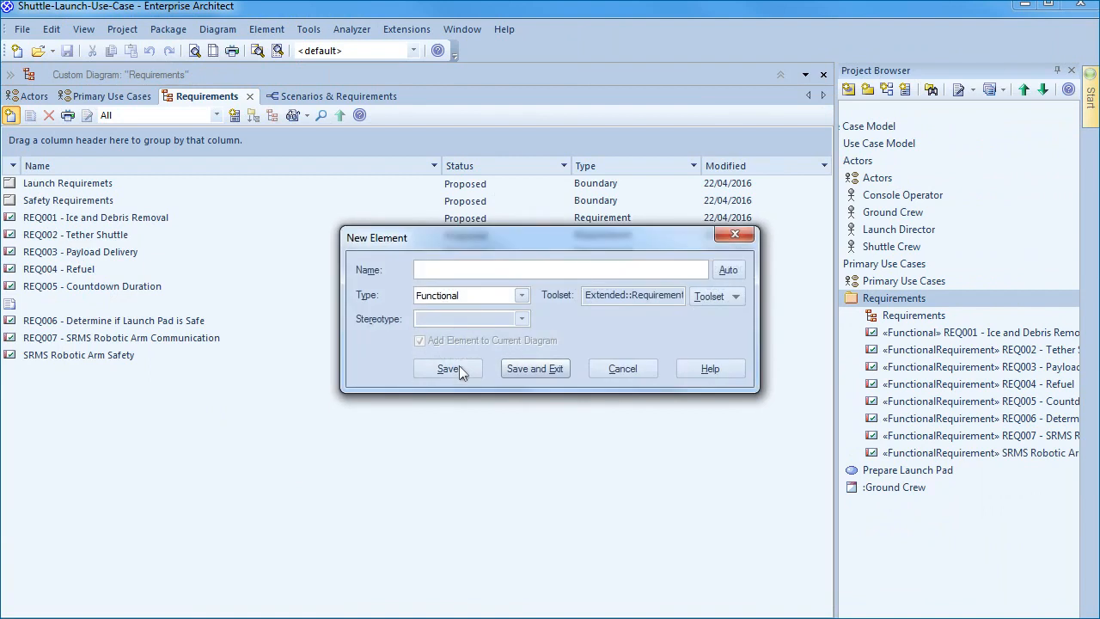
pyautogui.click(621, 364)
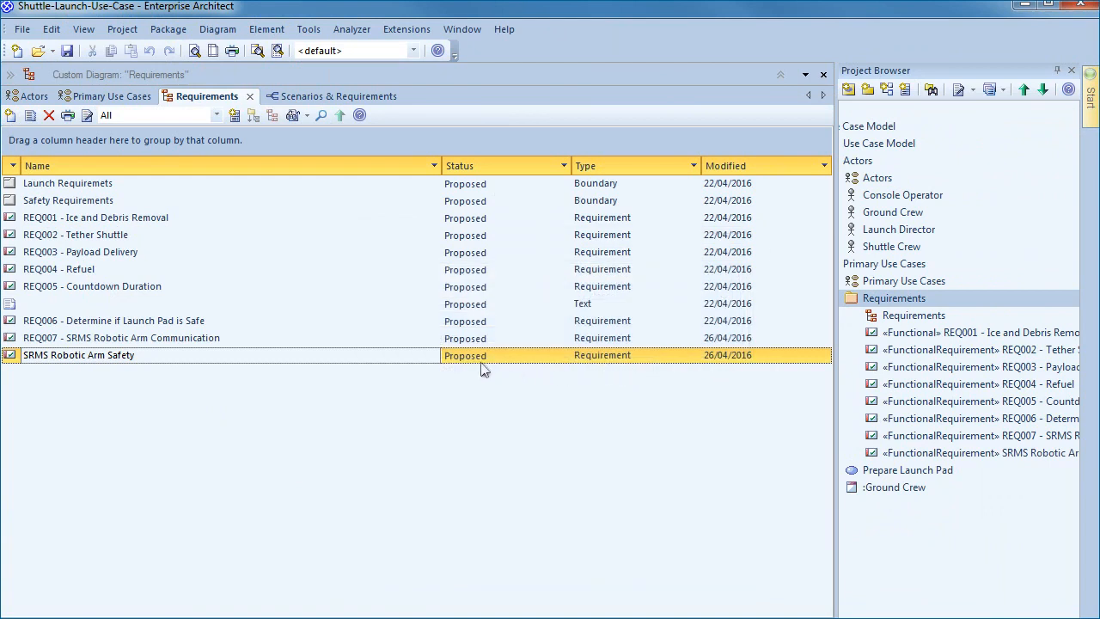
# - Give REQ007 the note "Robot Arm or SRMS Must be able to communicate with both Shuttle Crew and Mission Control."
pyautogui.rightClick(184, 341)
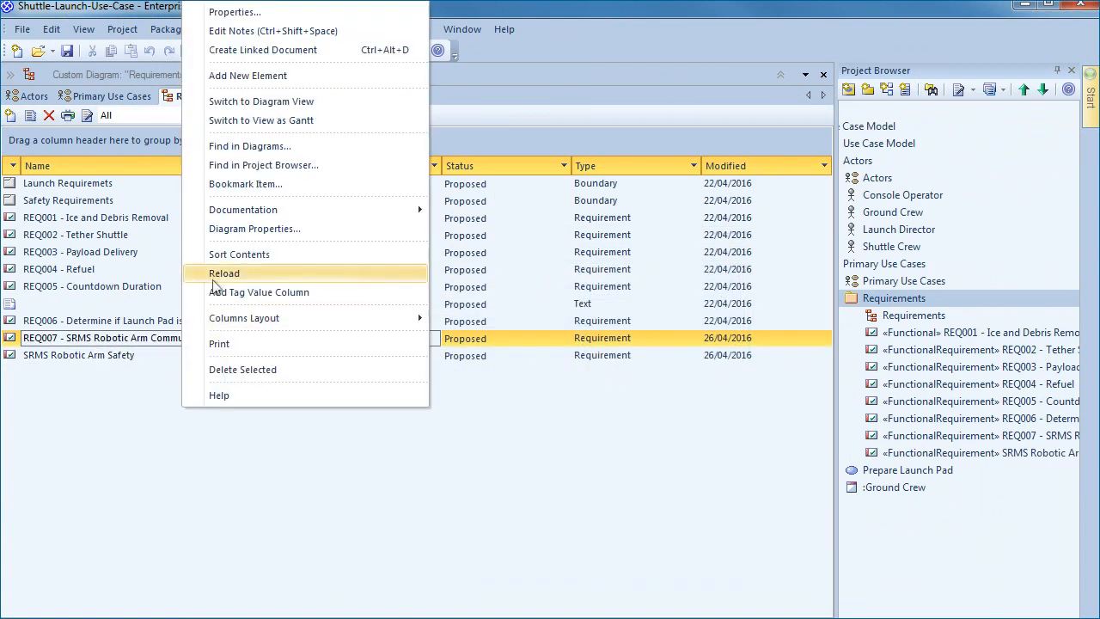
pyautogui.click(247, 15)
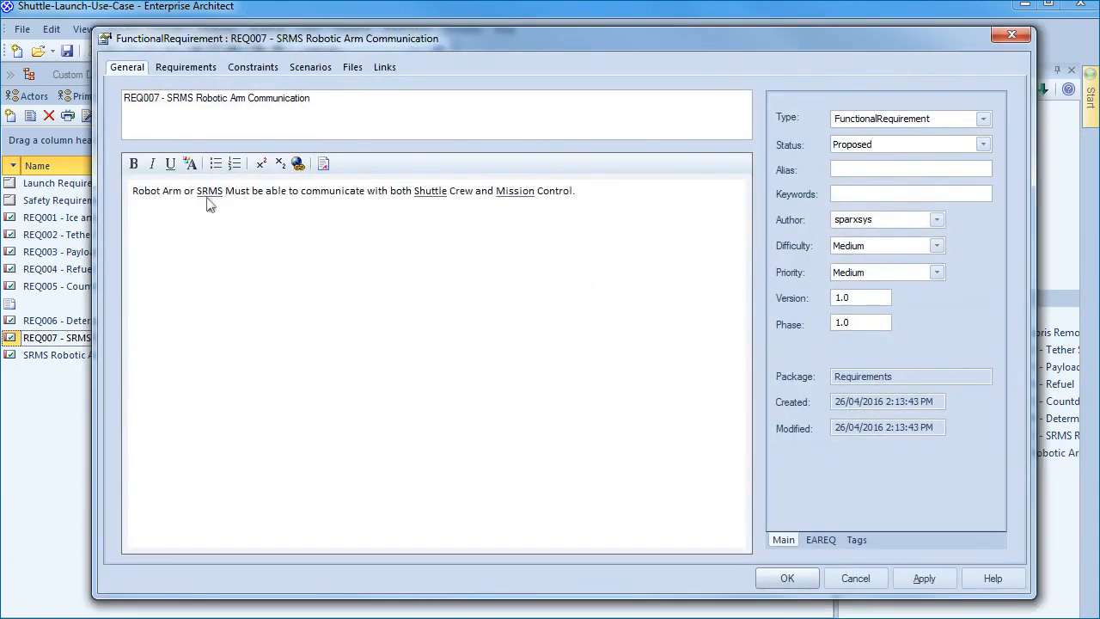
pyautogui.moveTo(206, 197)
pyautogui.click(782, 580)
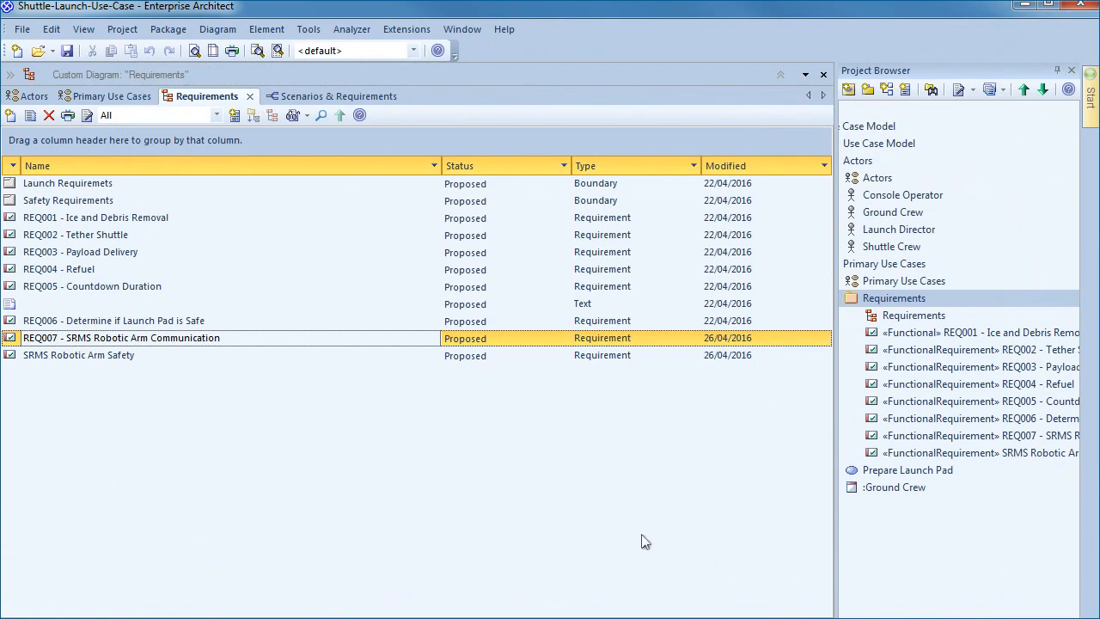
# - Write the note "Ground Crew must not be in shuttle bay during retraction." for SRMS Robotic Arm Safety and review other requirements' notes
pyautogui.rightClick(122, 357)
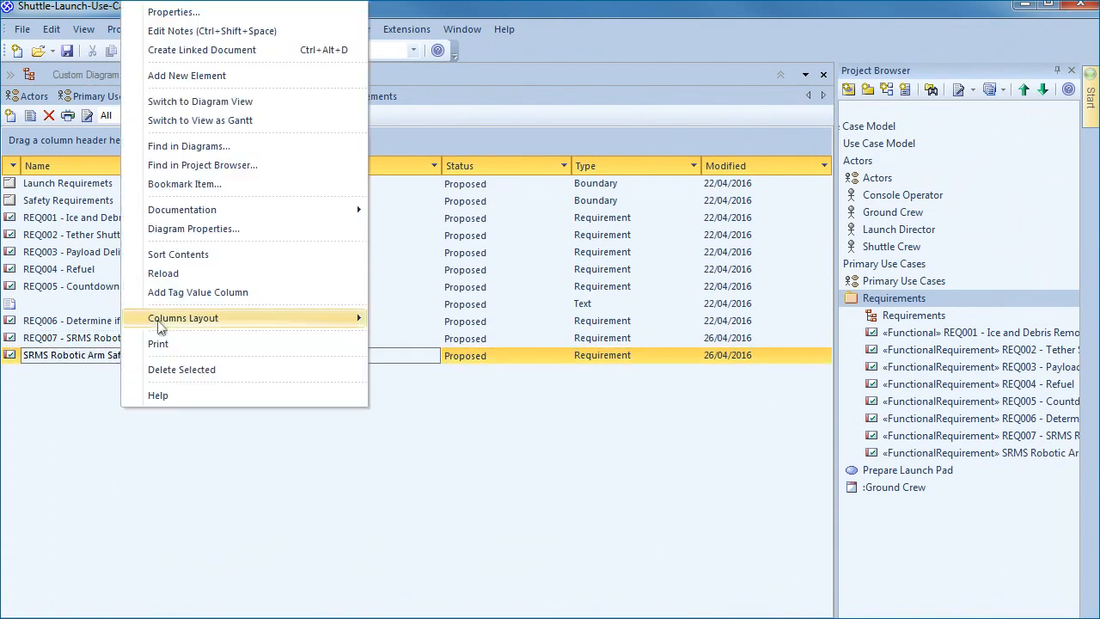
pyautogui.click(244, 32)
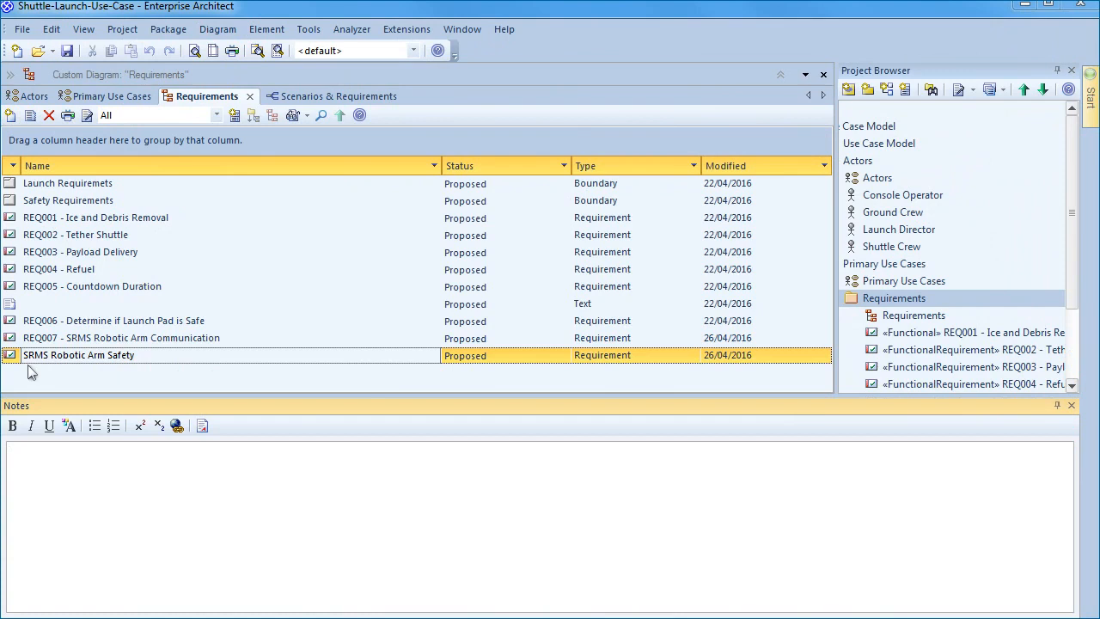
pyautogui.click(127, 477)
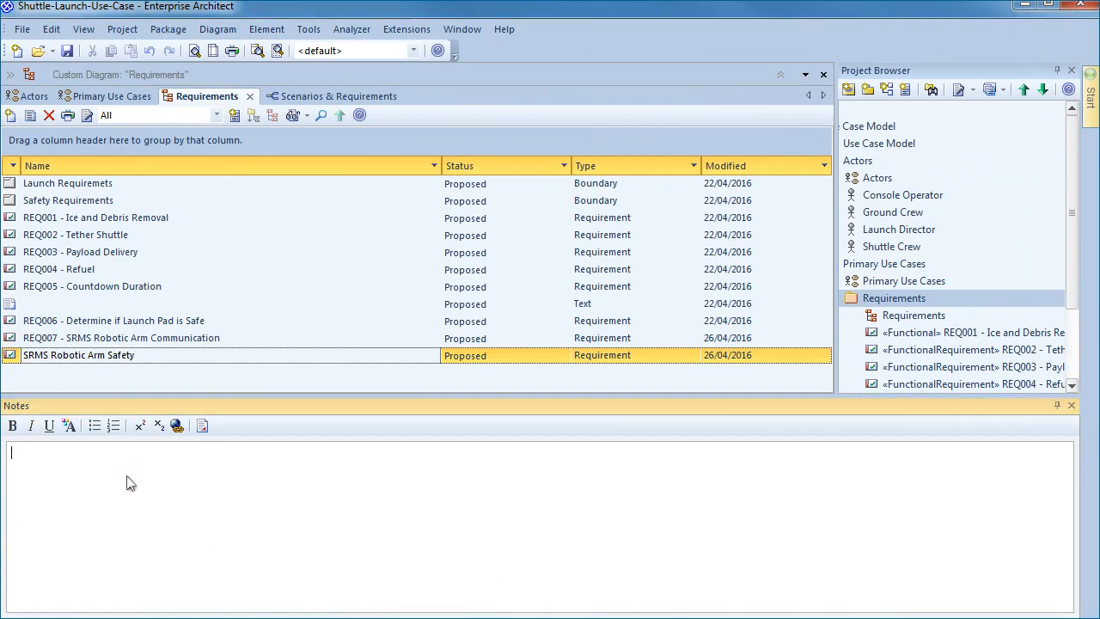
pyautogui.write('Ground Crew must not be in shuttle bay during retraction.')
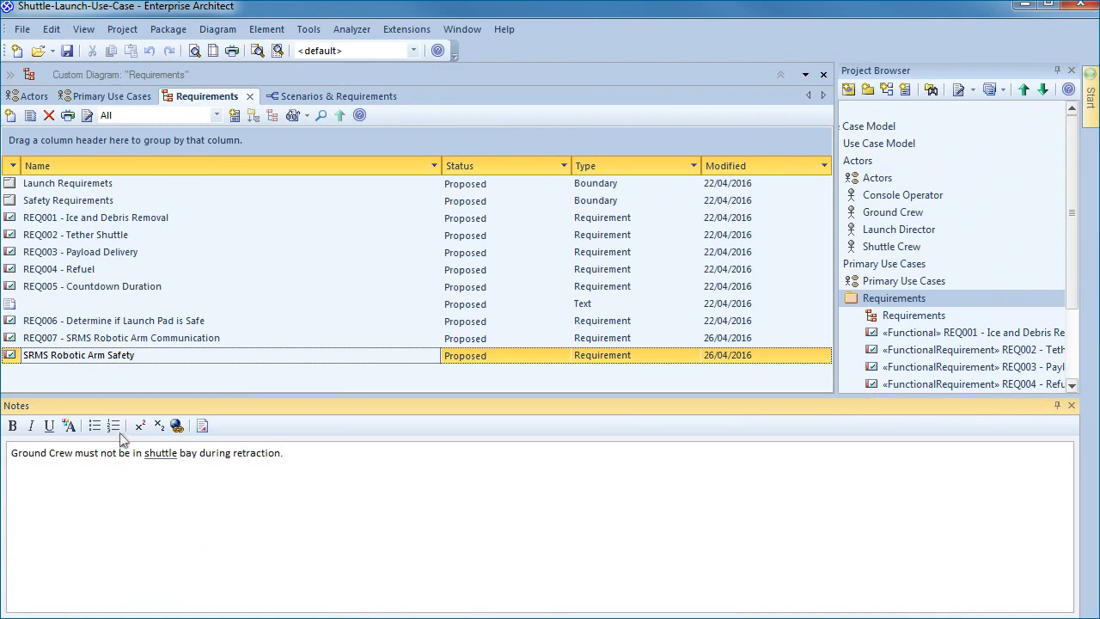
pyautogui.click(114, 339)
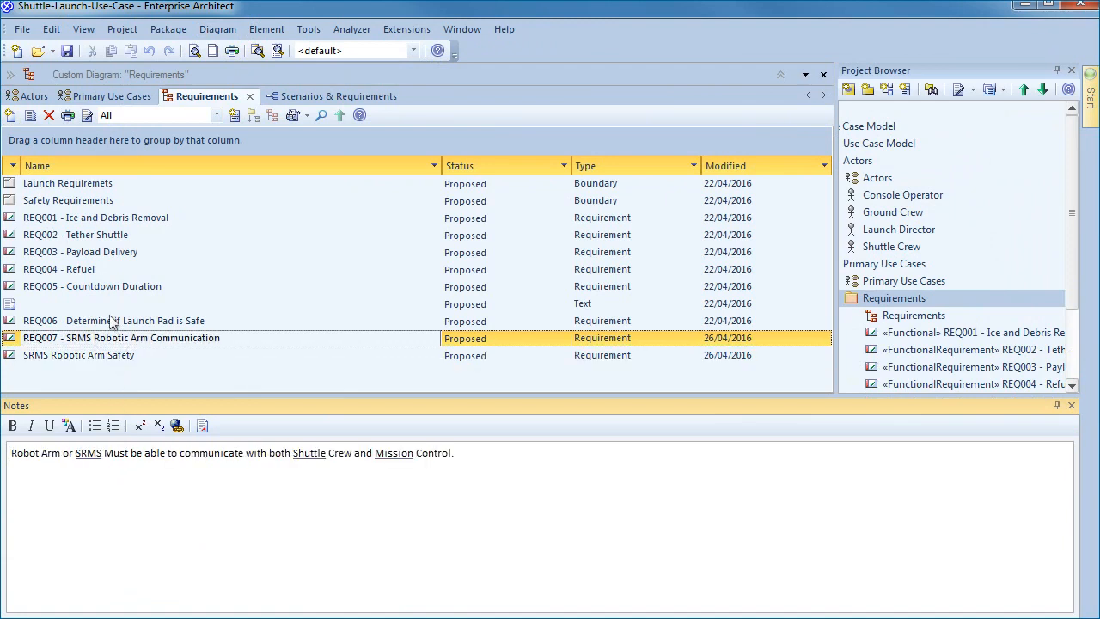
pyautogui.click(93, 288)
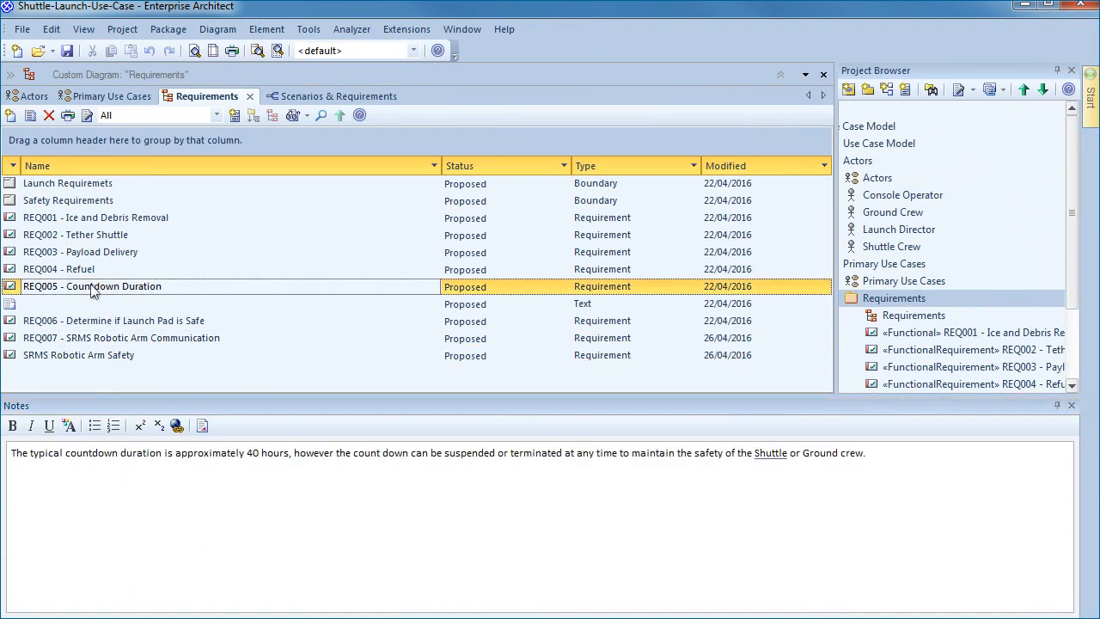
pyautogui.click(88, 273)
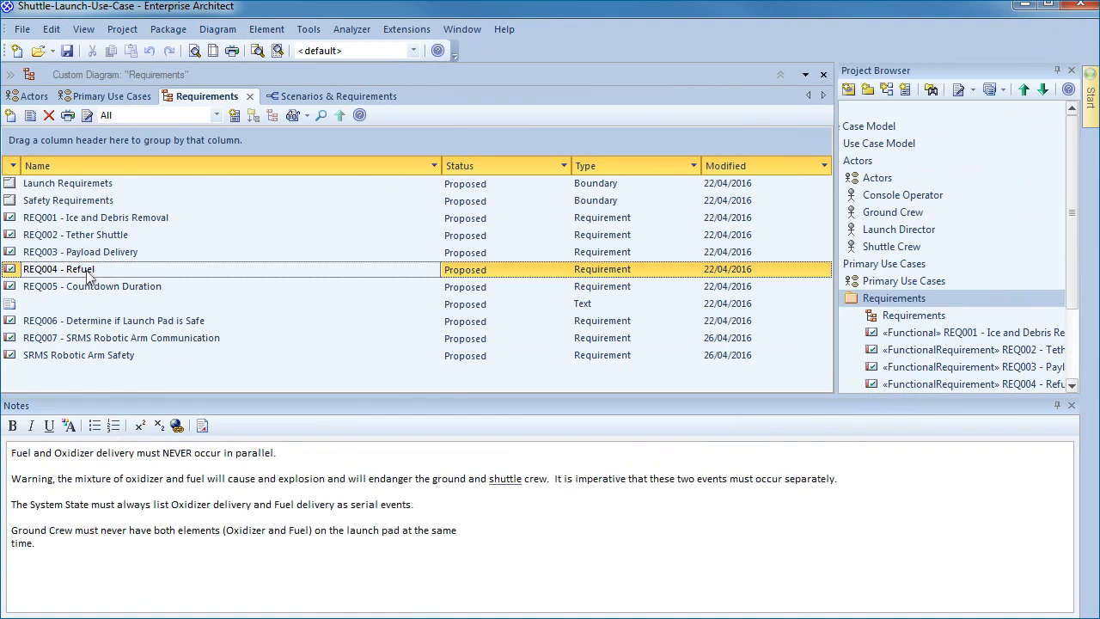
# - Return to the diagram view, placing SRMS Robotic Arm Safety below REQ004 in Safety Requirements and REQ007 beside REQ002 in the launch boundary
pyautogui.rightClick(221, 375)
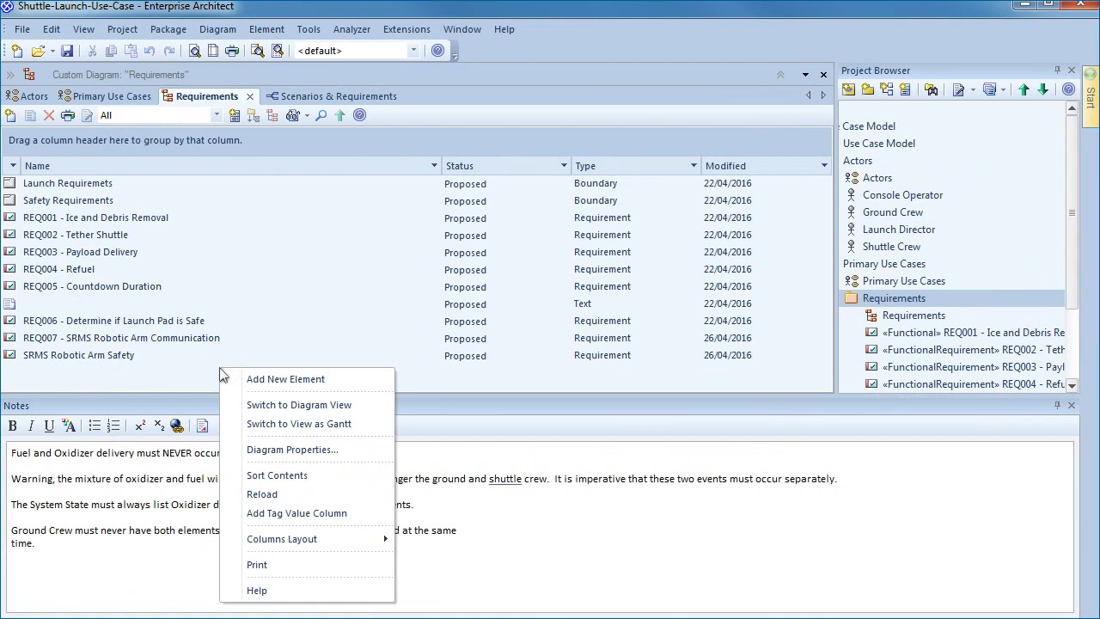
pyautogui.click(258, 405)
pyautogui.moveTo(68, 168); pyautogui.dragTo(445, 392)
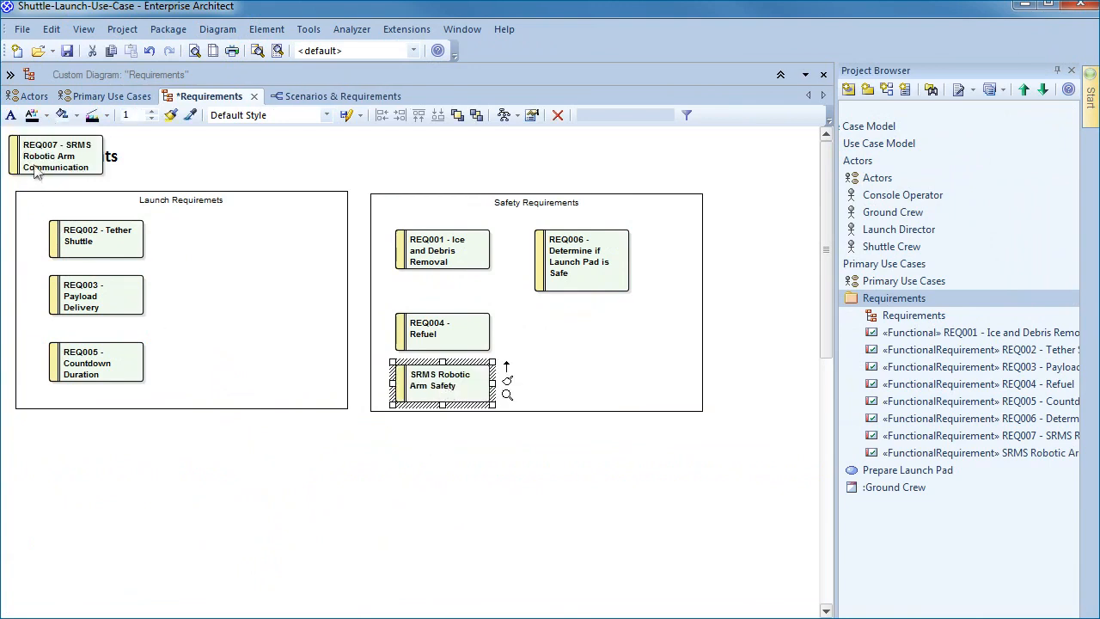
pyautogui.moveTo(36, 158); pyautogui.dragTo(191, 243)
pyautogui.click(228, 330)
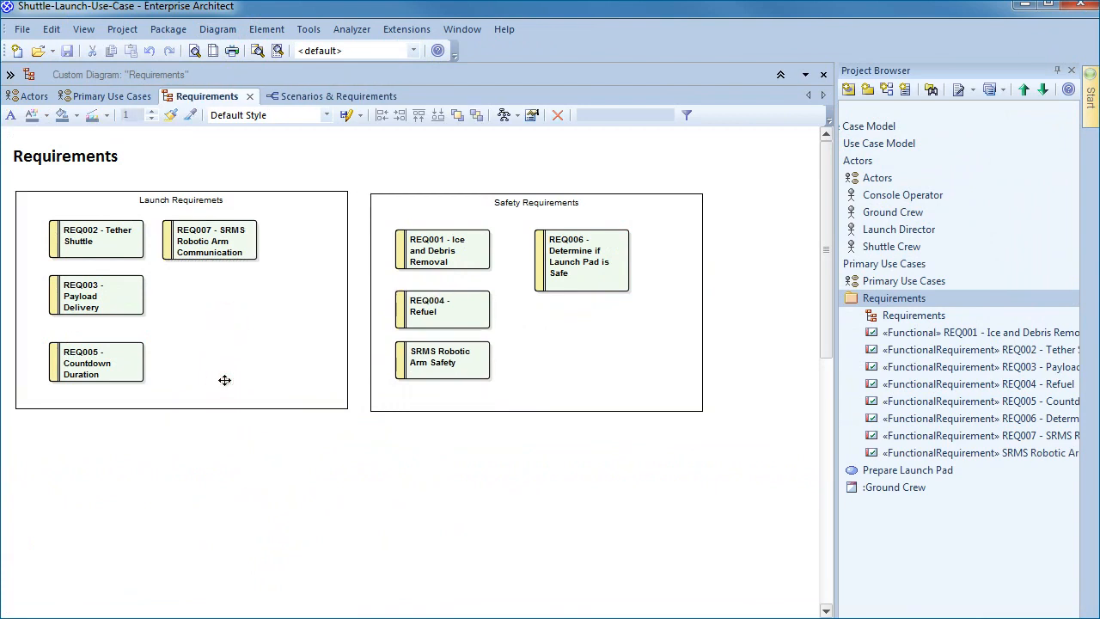
# - Reopen the Shuttle Payload Includes Satellite scenario of the Prepare Launch Pad use case
pyautogui.click(347, 98)
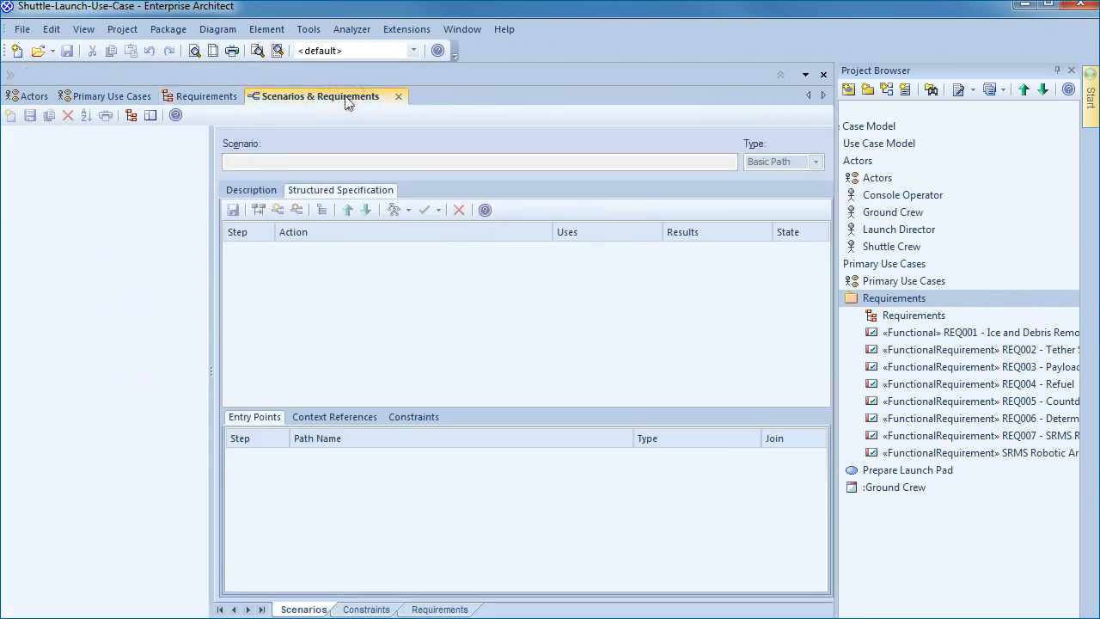
pyautogui.click(894, 471)
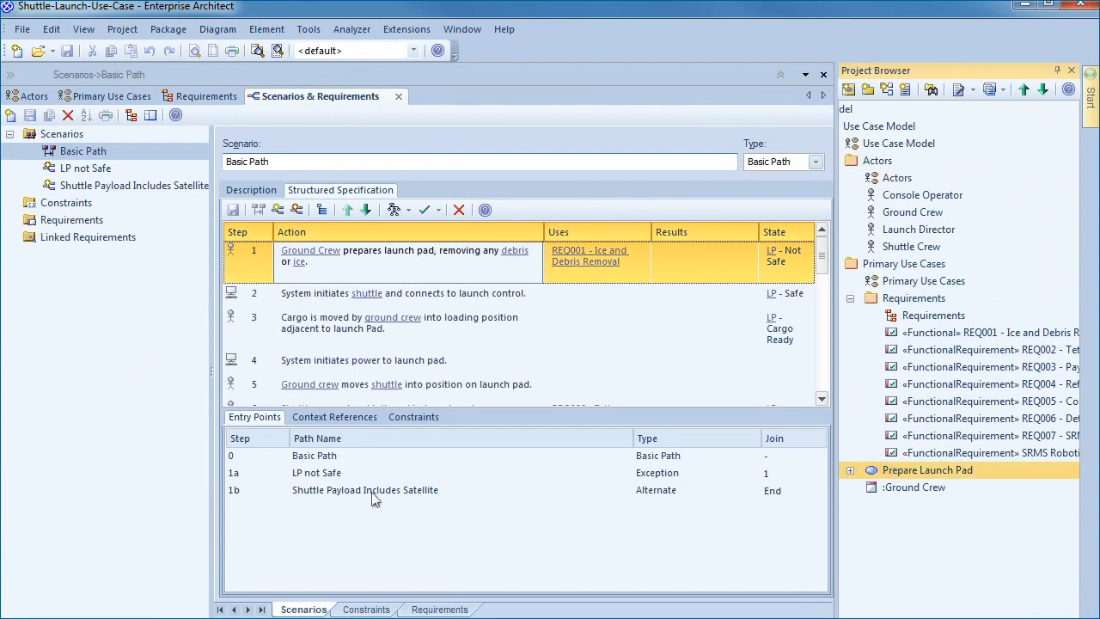
pyautogui.click(372, 500)
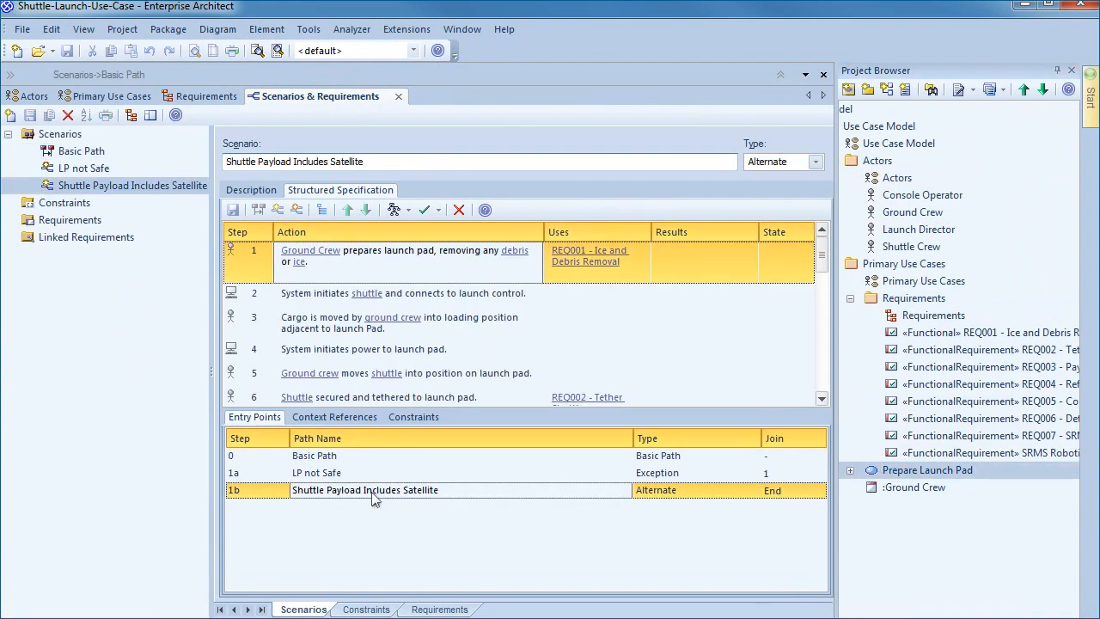
# - Link the existing requirement REQ007 - SRMS Robotic Arm Communication in the Uses of step 9, the Shuttle Remote Manipulator System installation
pyautogui.click(826, 396)
pyautogui.click(826, 396)
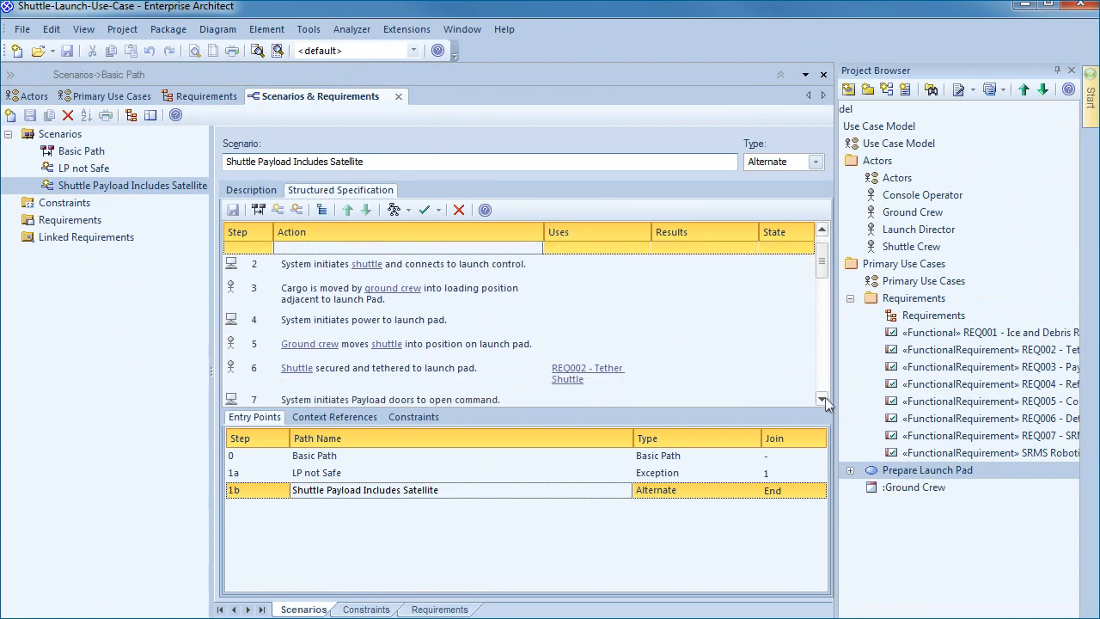
pyautogui.click(825, 397)
pyautogui.click(825, 397)
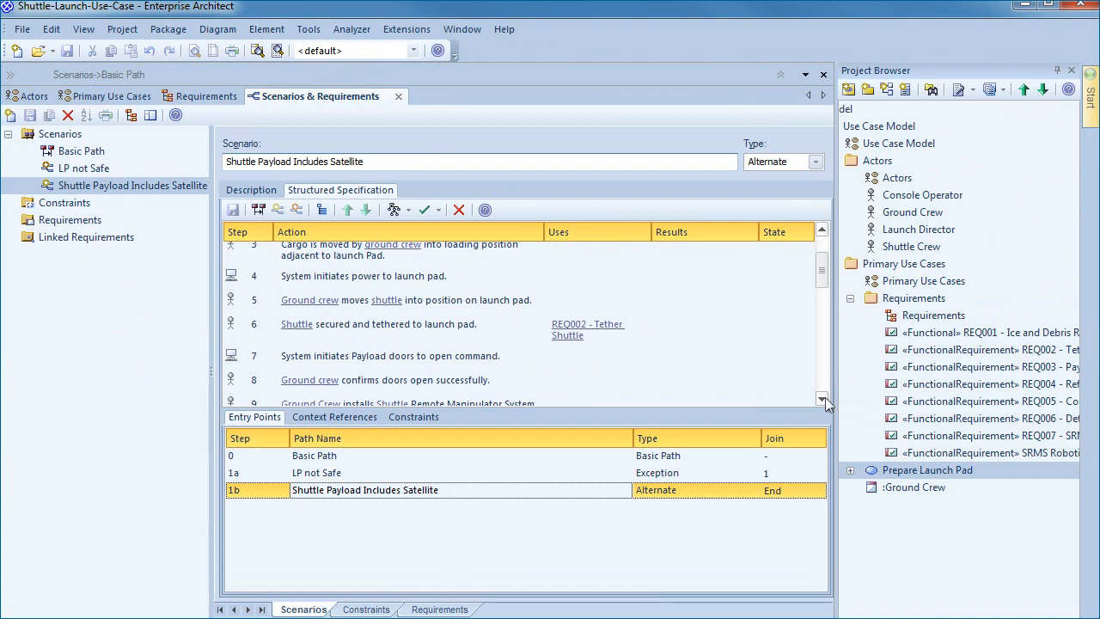
pyautogui.click(825, 397)
pyautogui.click(825, 397)
pyautogui.click(825, 397)
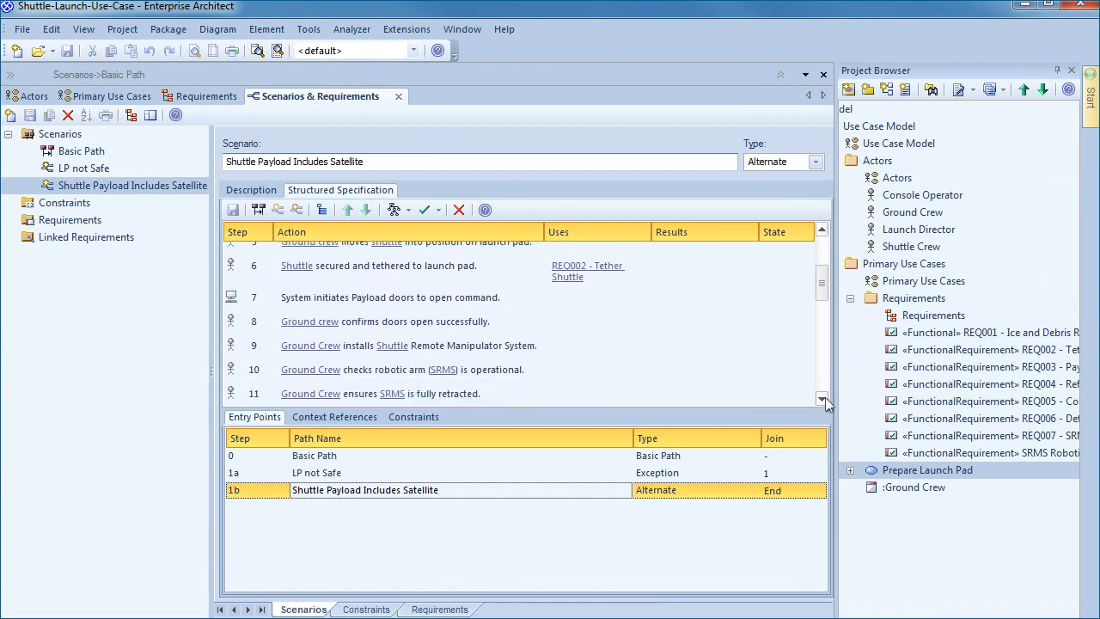
pyautogui.click(825, 398)
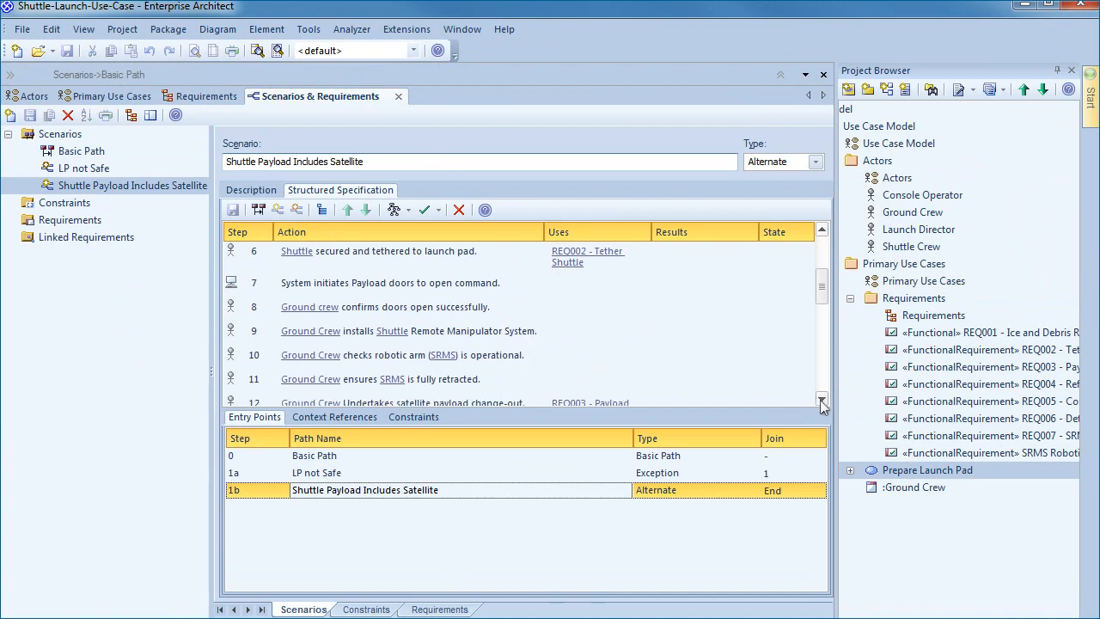
pyautogui.click(415, 339)
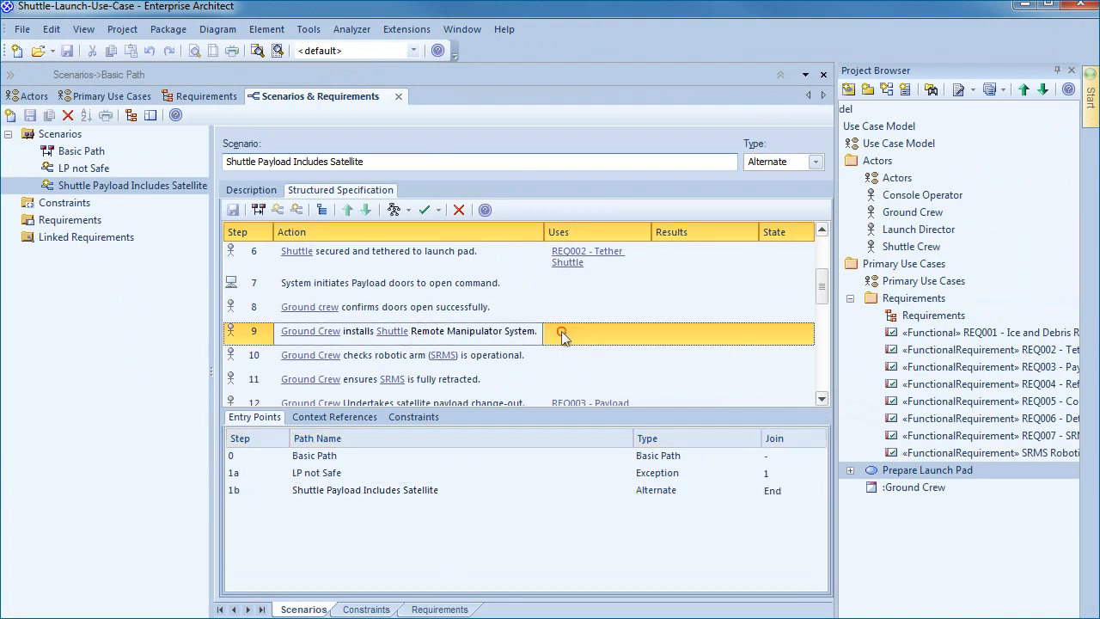
pyautogui.click(554, 332)
pyautogui.rightClick(553, 332)
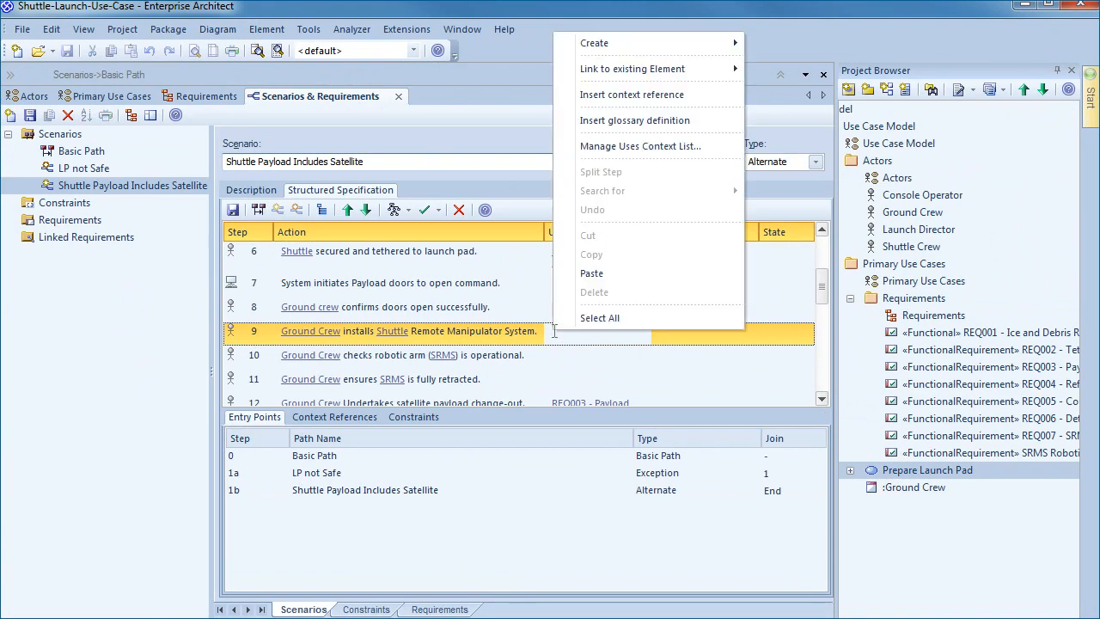
pyautogui.moveTo(651, 71)
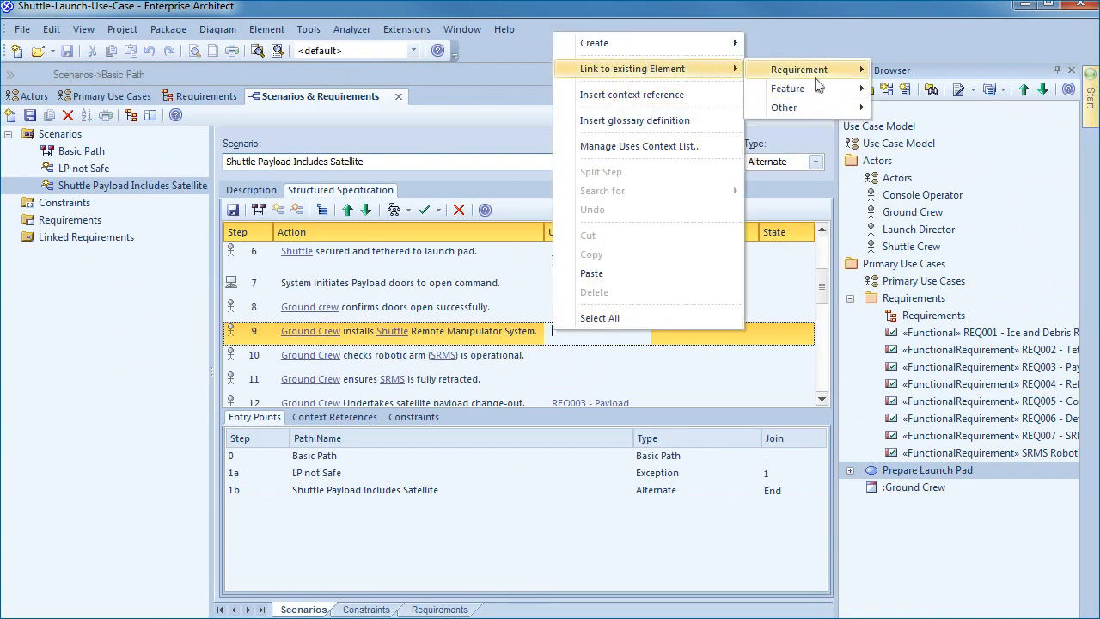
pyautogui.moveTo(821, 79)
pyautogui.click(906, 71)
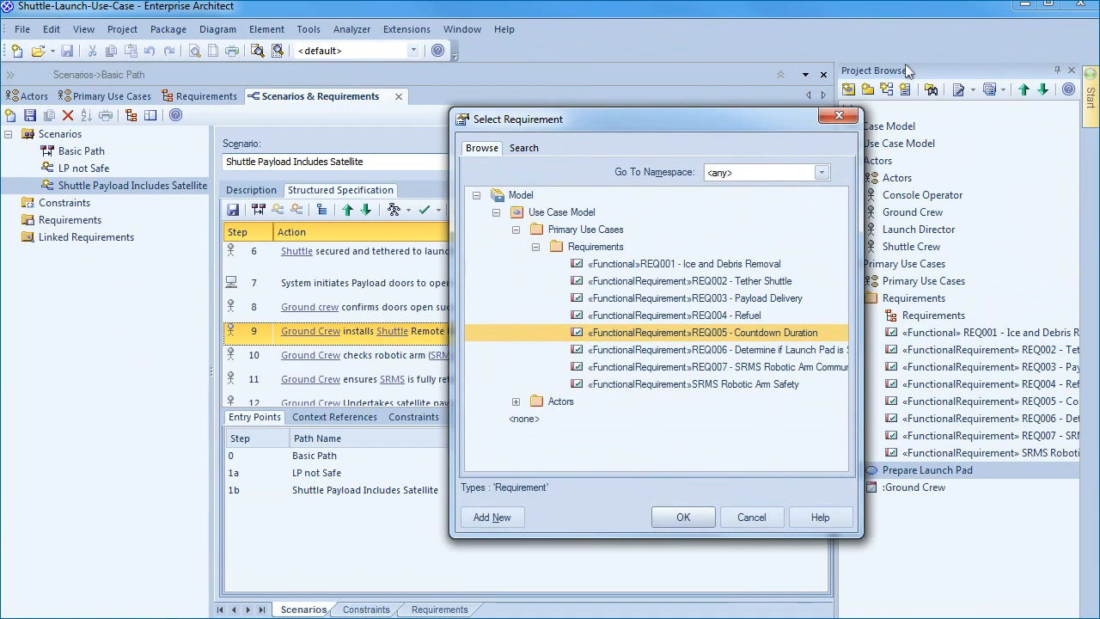
pyautogui.doubleClick(742, 367)
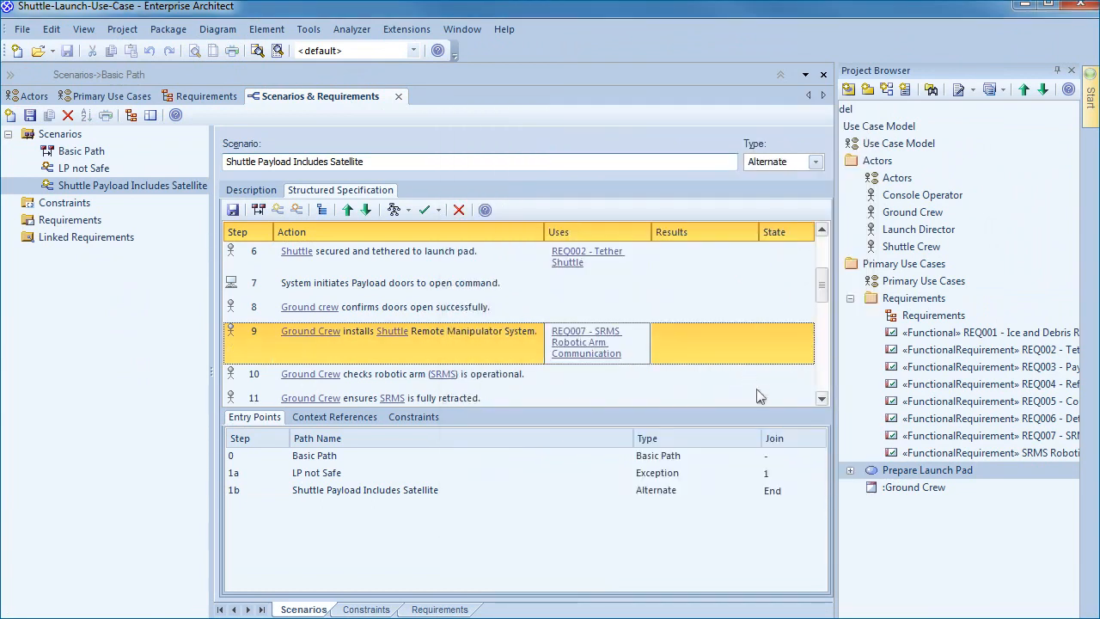
# - Link the existing requirement SRMS Robotic Arm Safety as a Dependency in the Uses of step 11, SRMS retraction, and save the scenario
pyautogui.click(822, 399)
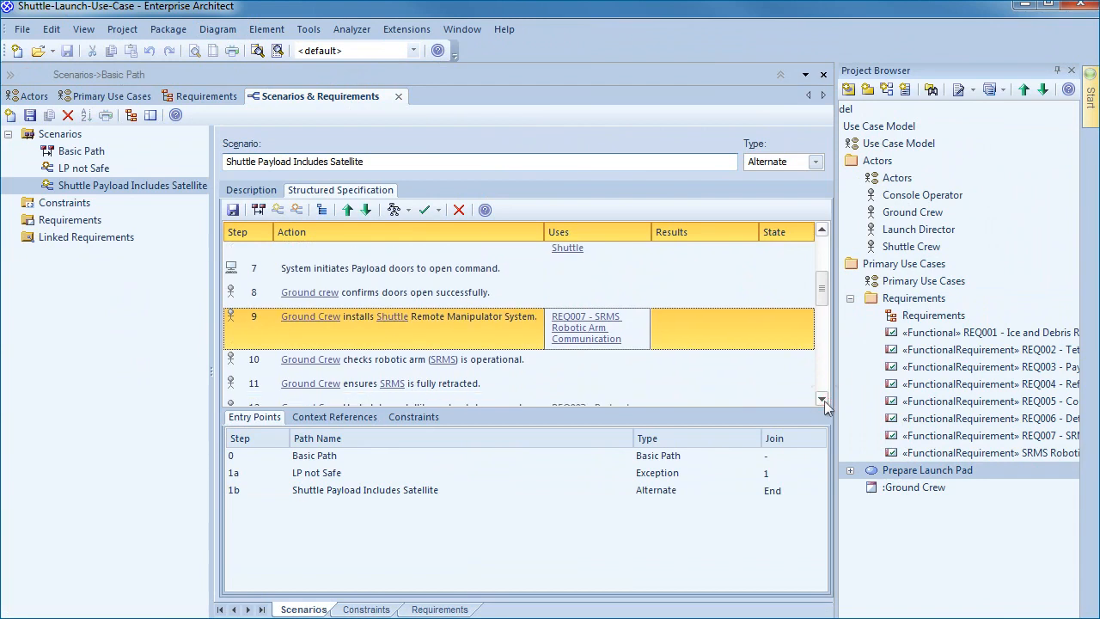
pyautogui.click(822, 399)
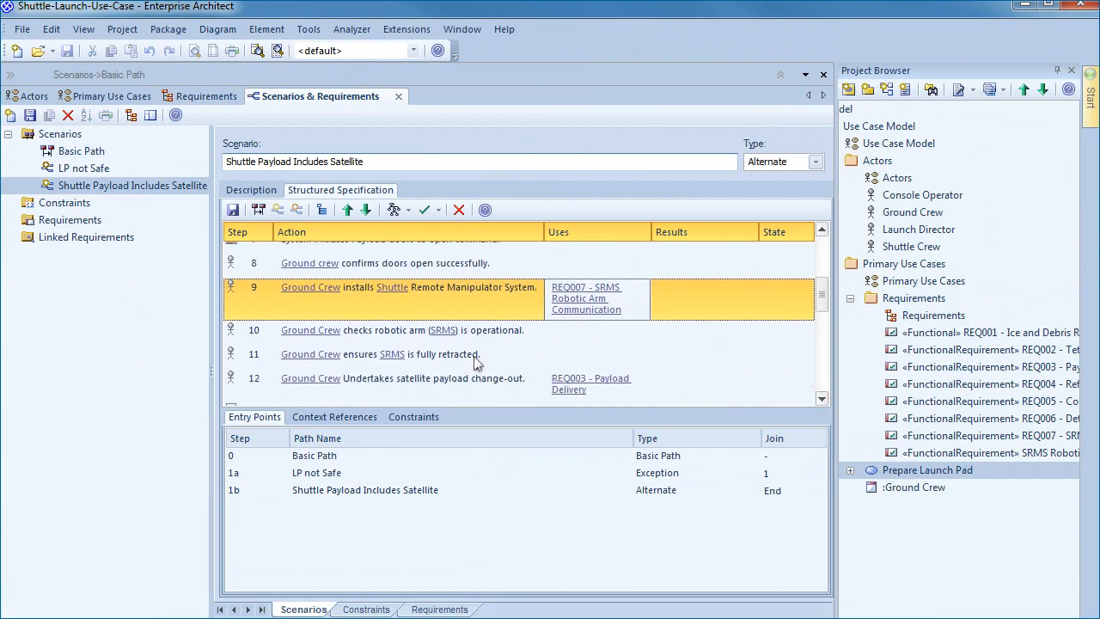
pyautogui.click(566, 363)
pyautogui.click(560, 358)
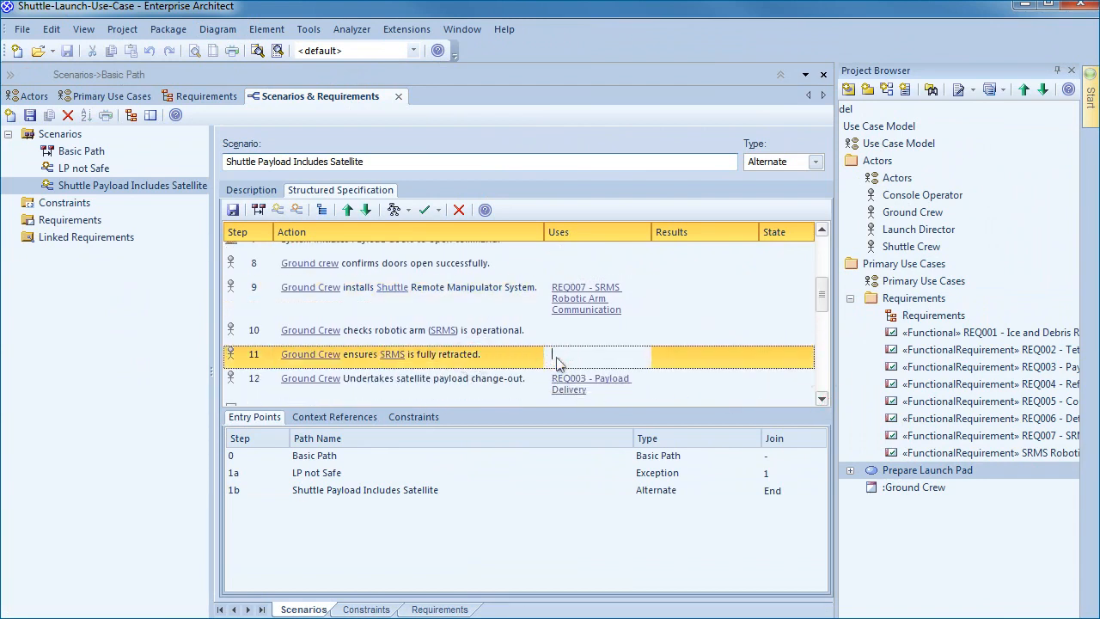
pyautogui.rightClick(563, 354)
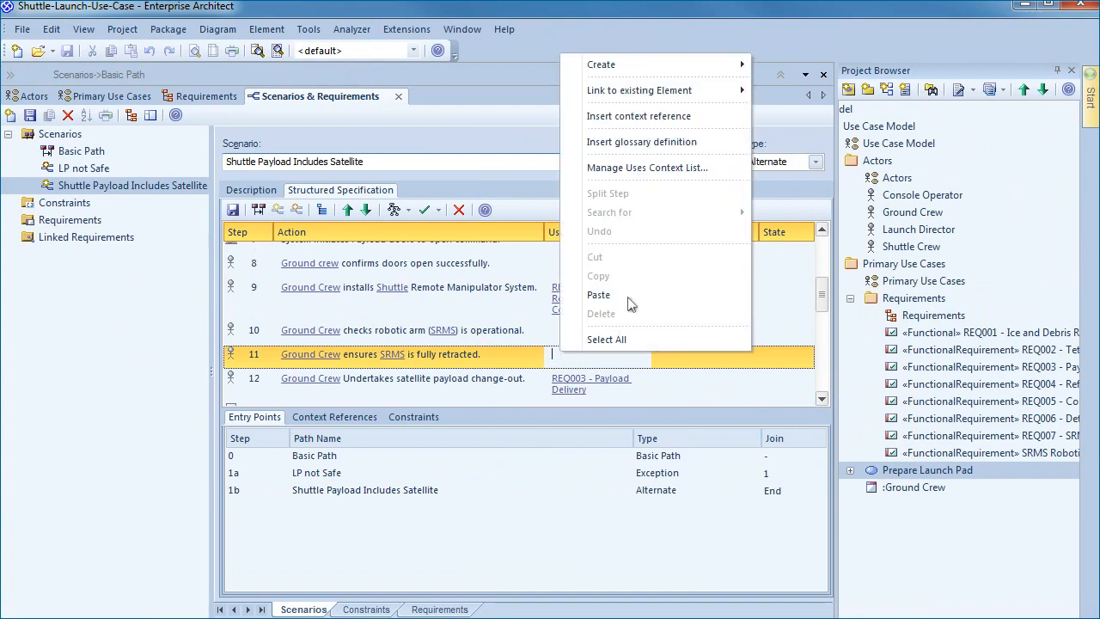
pyautogui.moveTo(661, 92)
pyautogui.moveTo(795, 98)
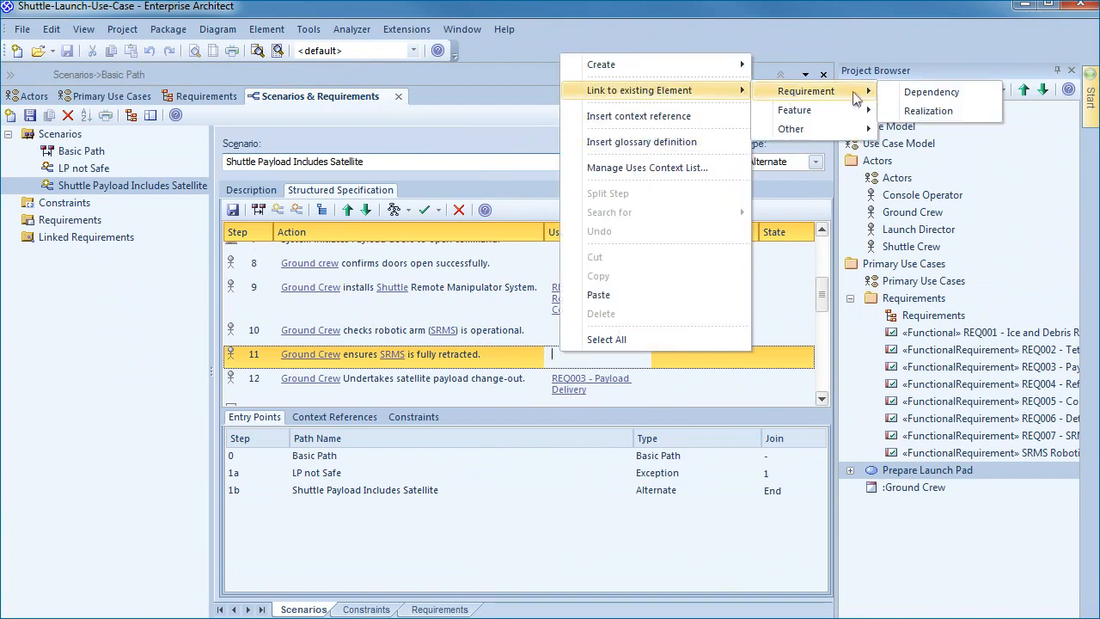
pyautogui.click(902, 96)
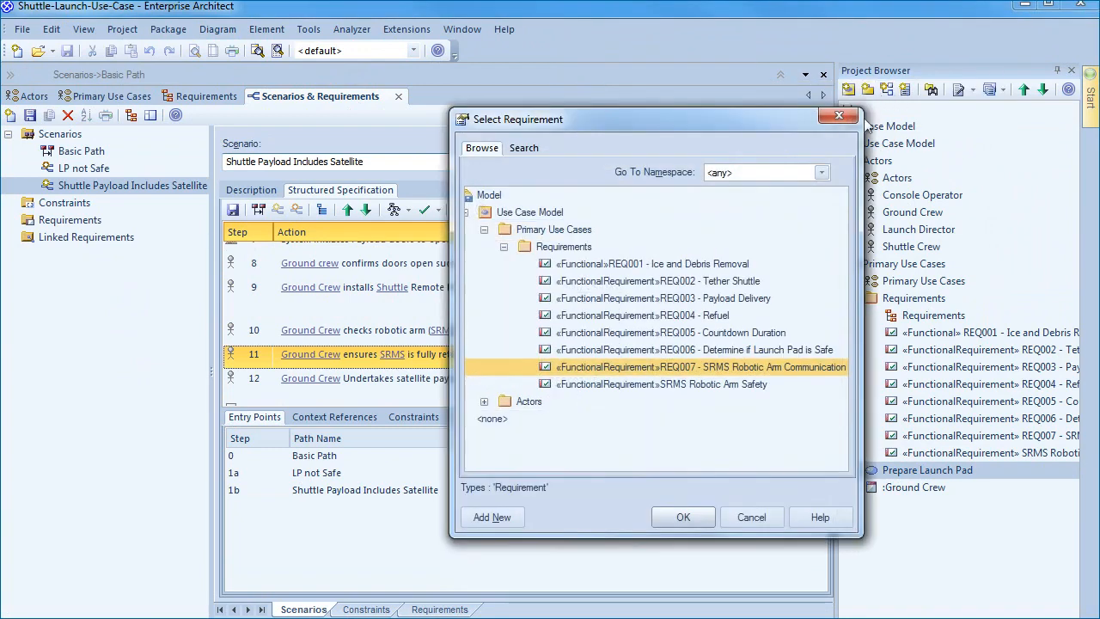
pyautogui.doubleClick(712, 385)
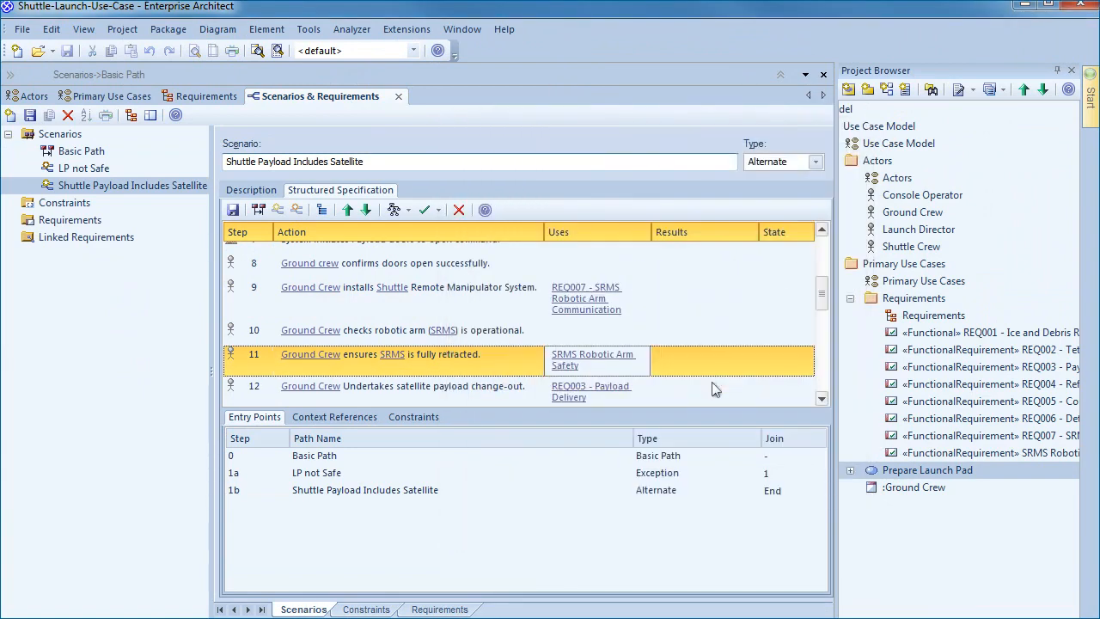
pyautogui.click(233, 210)
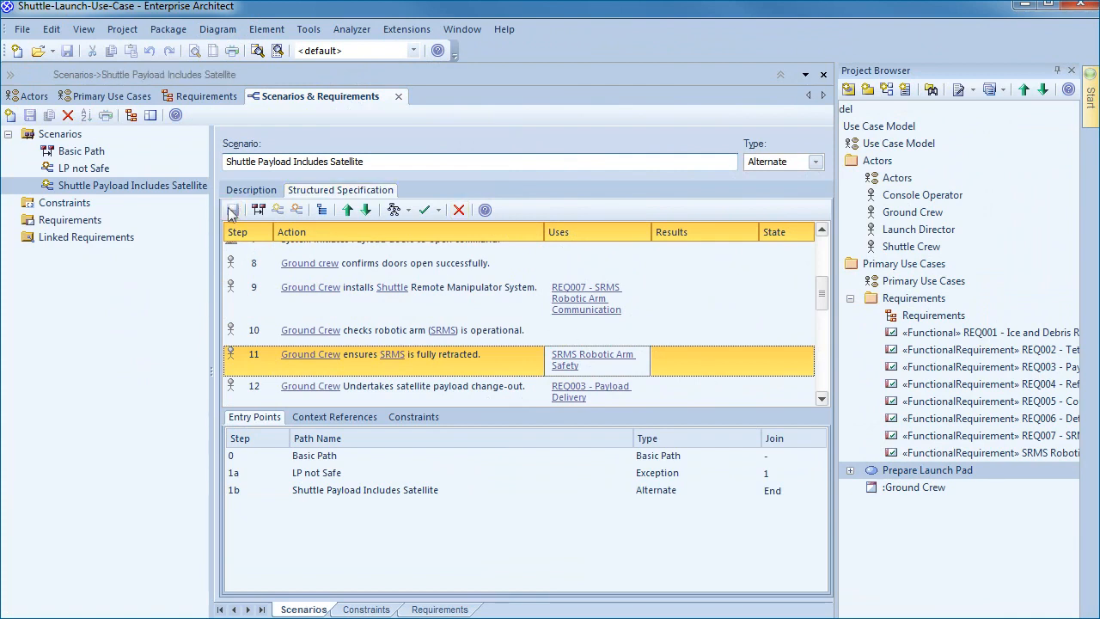
# - Locate the linked safety requirement in its diagram, rename it REQ008 - SRMS Robotic Arm Safety, and return to save the scenario
pyautogui.moveTo(564, 368)
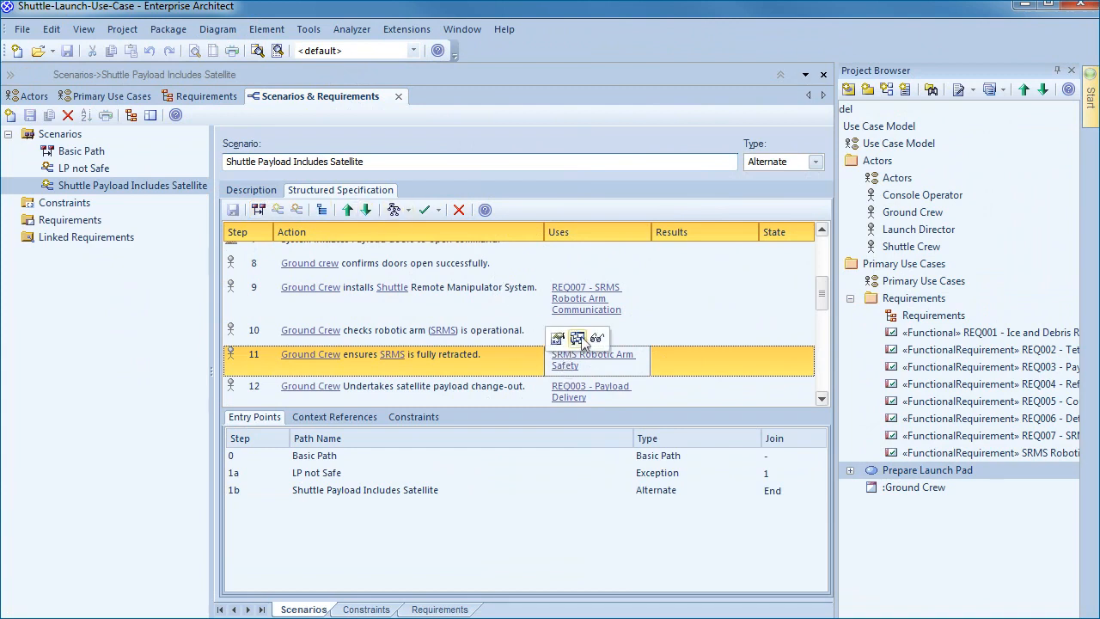
pyautogui.click(577, 338)
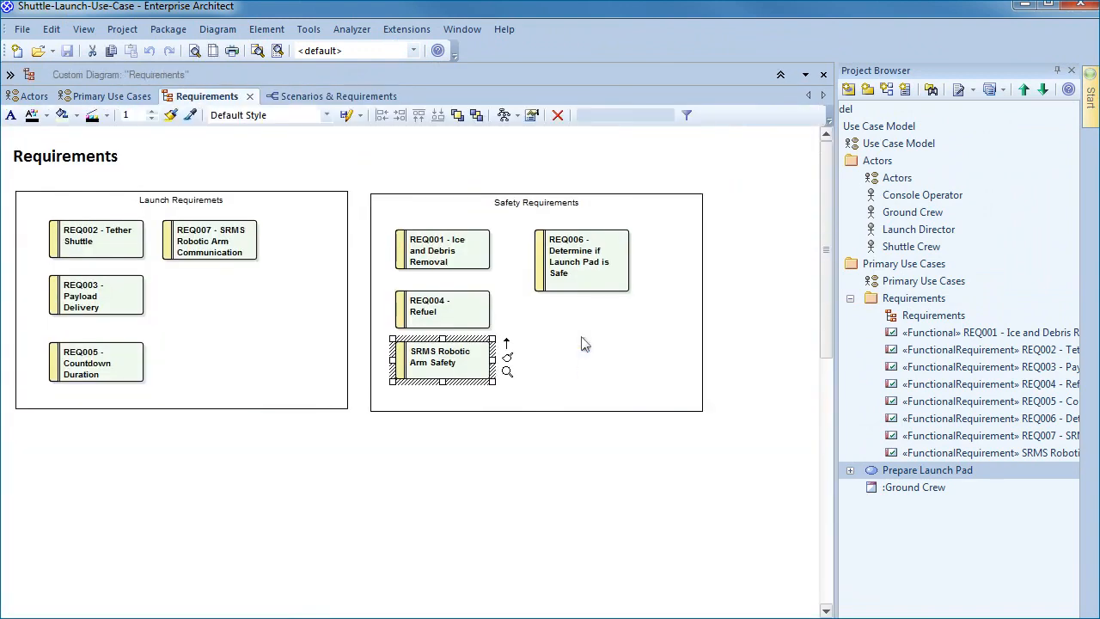
pyautogui.rightClick(438, 355)
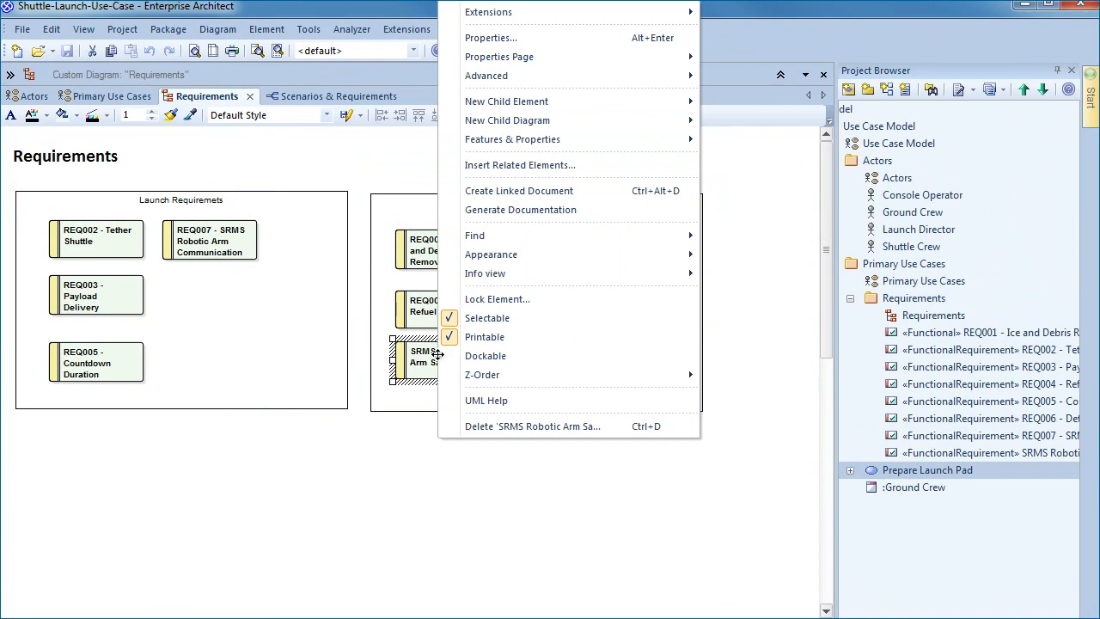
pyautogui.click(497, 36)
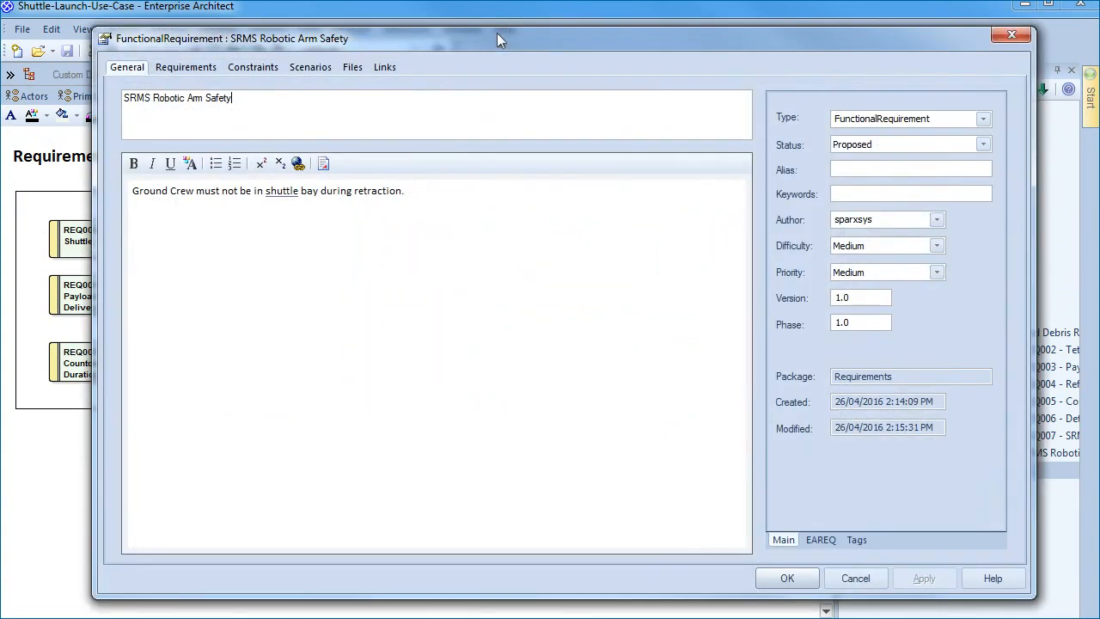
pyautogui.write('REQ008 -')
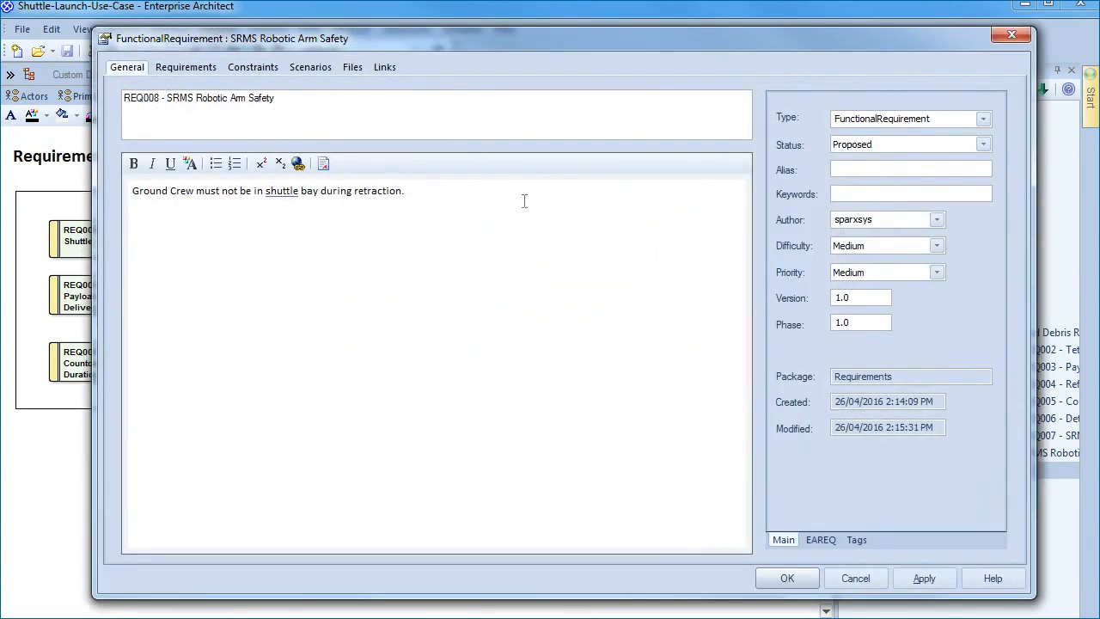
pyautogui.click(787, 581)
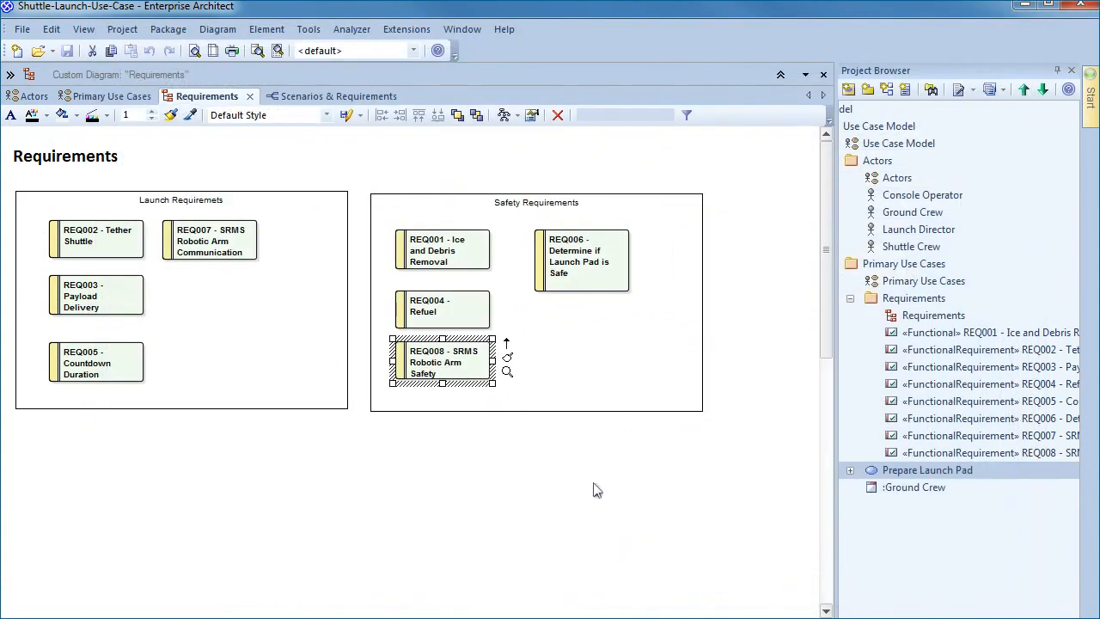
pyautogui.click(343, 100)
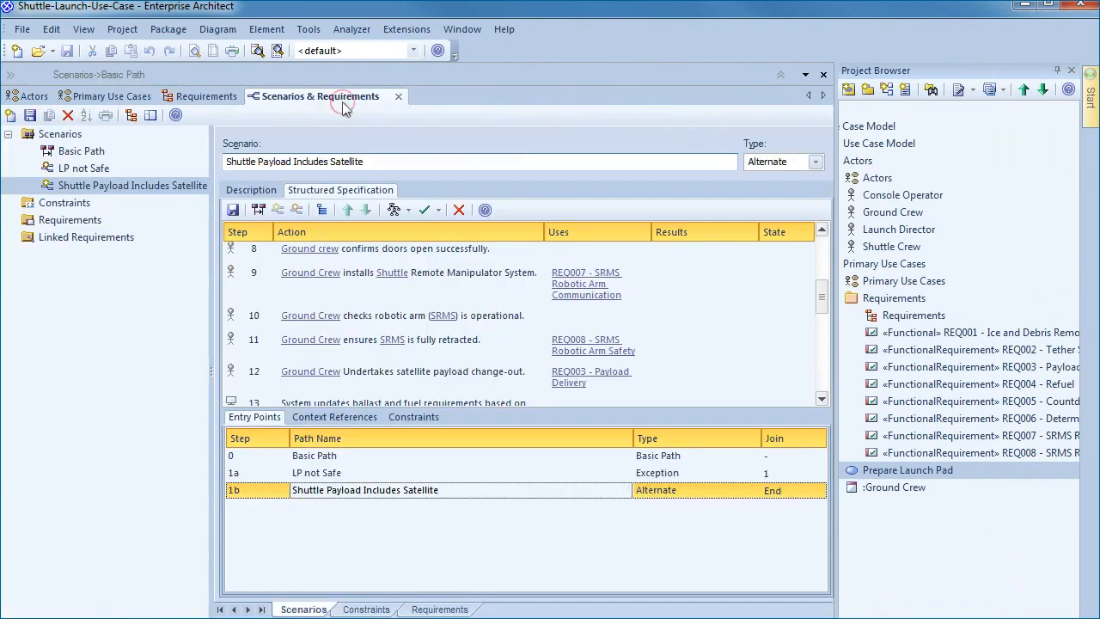
pyautogui.click(232, 211)
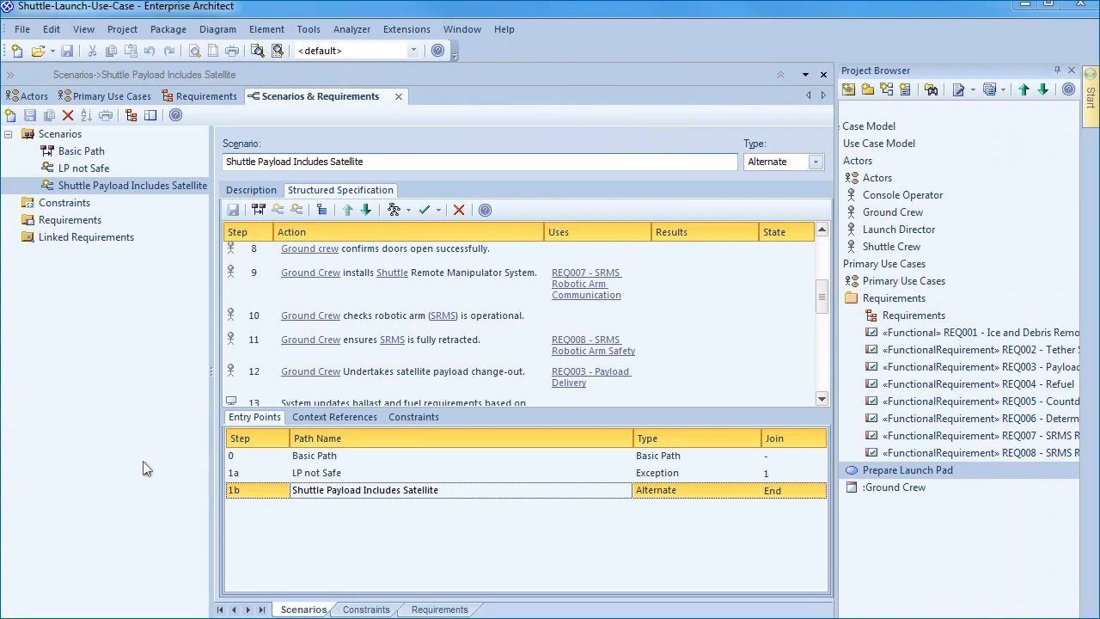
# - Enter the State values "LP - Not safe", "LP - Safe" and "LP - Cargo Ready" for steps 1, 2 and 3
pyautogui.moveTo(823, 301); pyautogui.dragTo(821, 237)
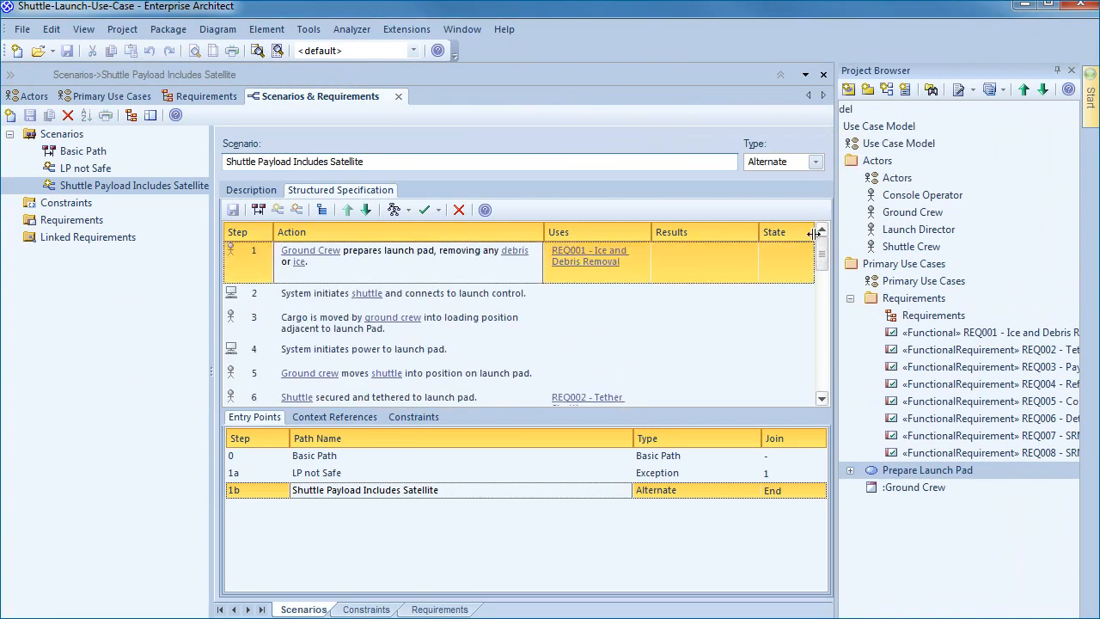
pyautogui.click(773, 270)
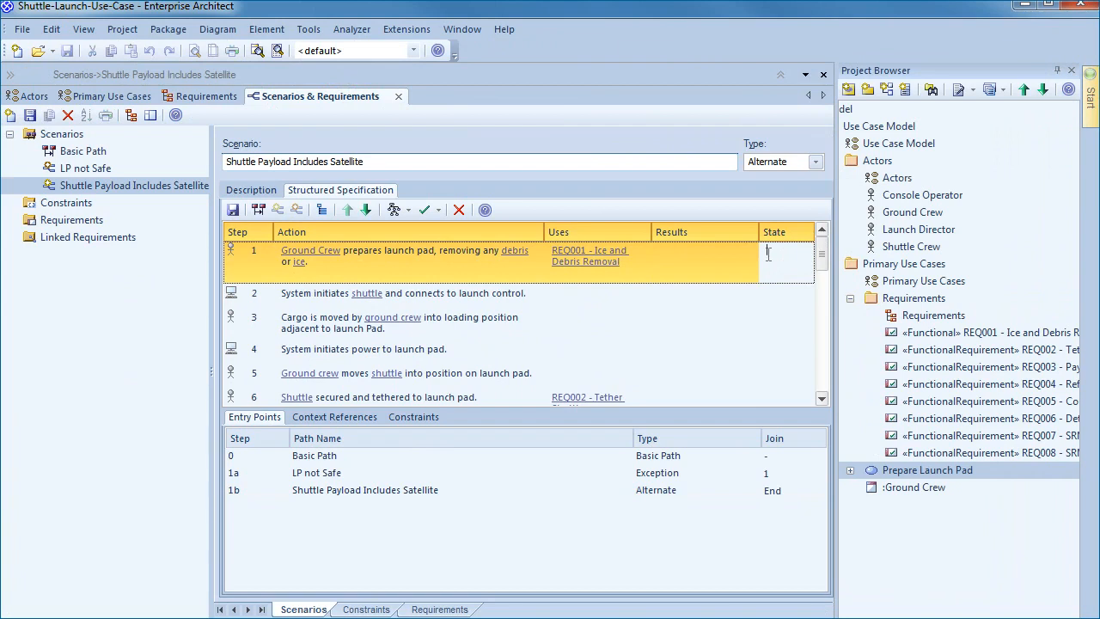
pyautogui.write('LP not Safe')
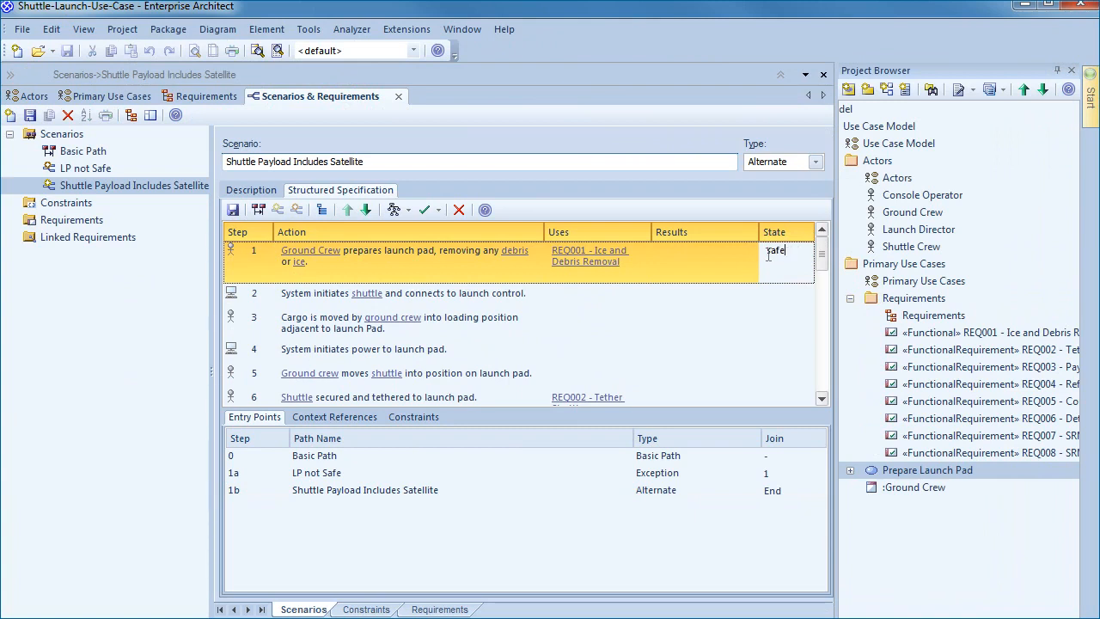
pyautogui.click(761, 296)
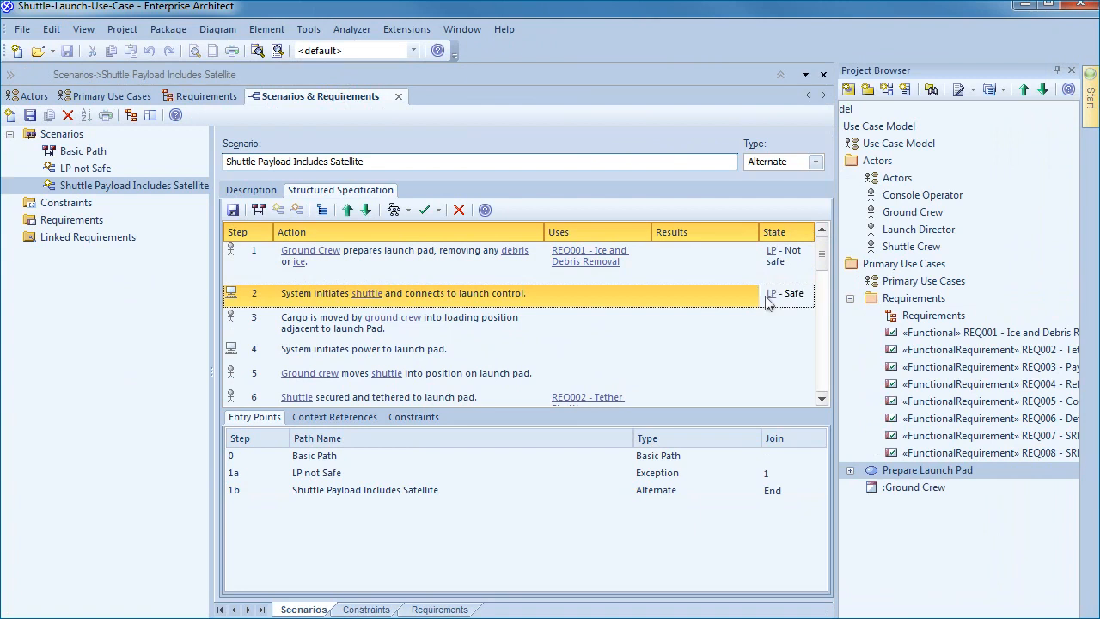
pyautogui.press('Return')
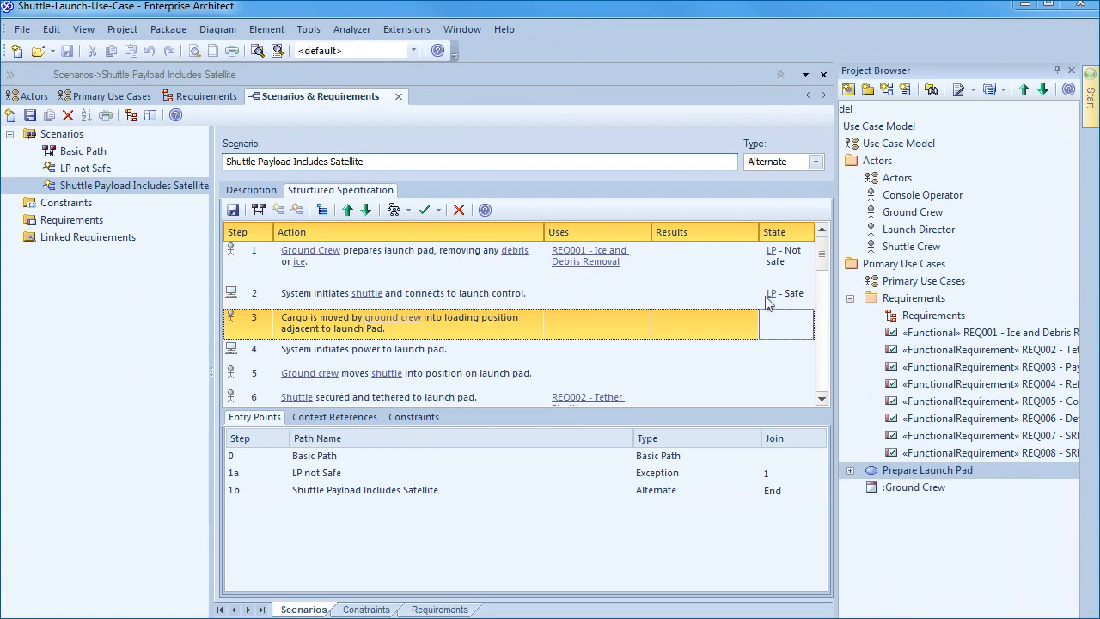
pyautogui.write('LP - Cargo Ready')
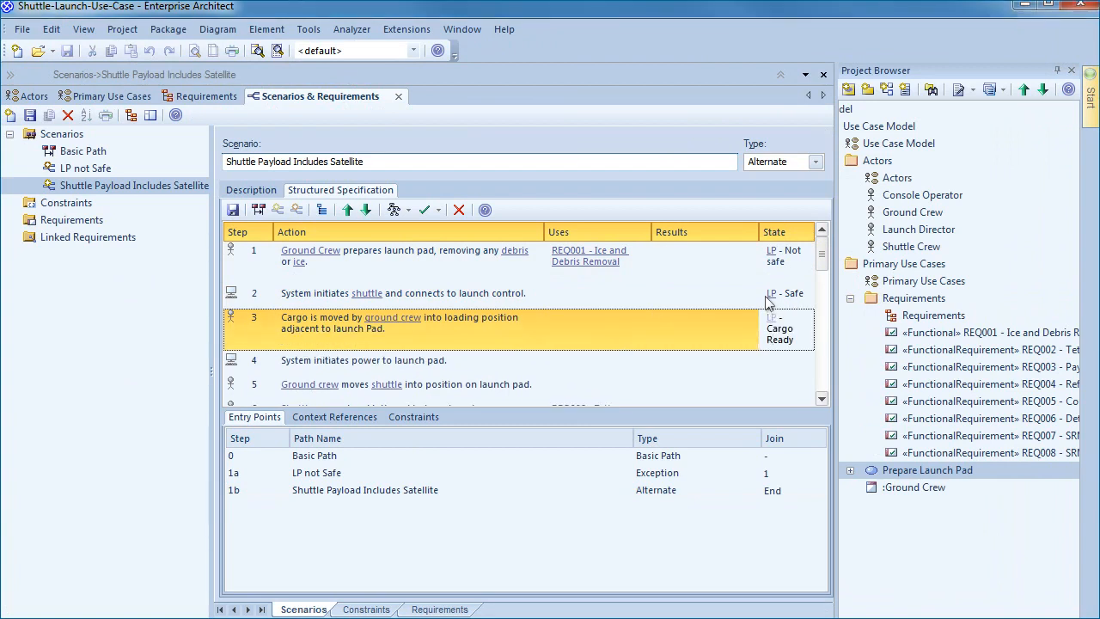
# - Set the State of step 6, where the shuttle is secured and tethered, to "LP - Tethered"
pyautogui.click(822, 399)
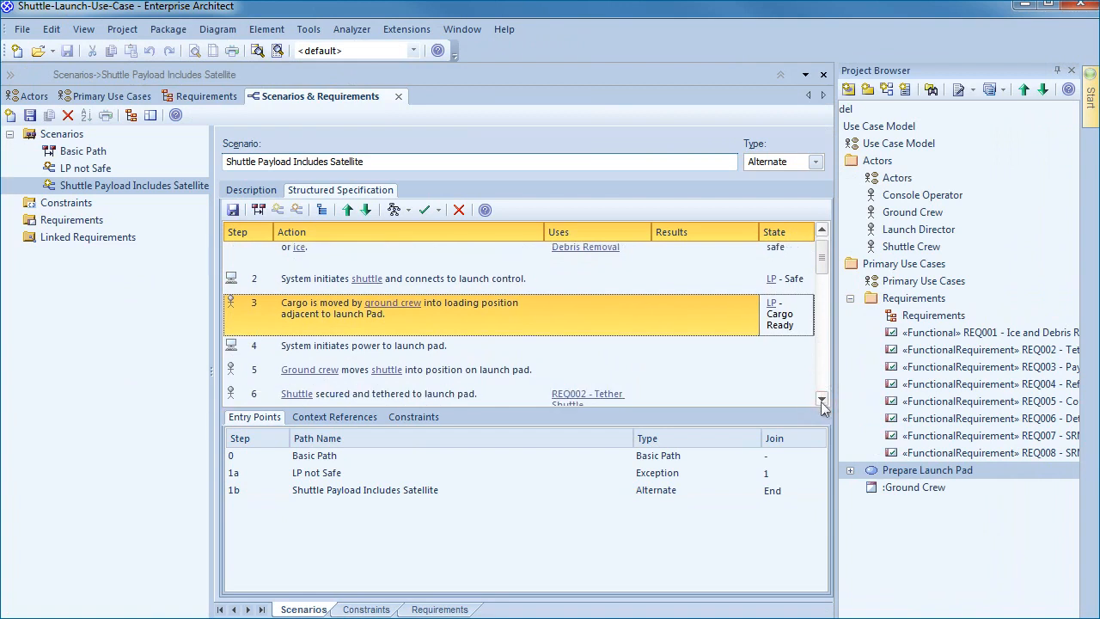
pyautogui.click(821, 402)
pyautogui.click(821, 401)
pyautogui.click(820, 401)
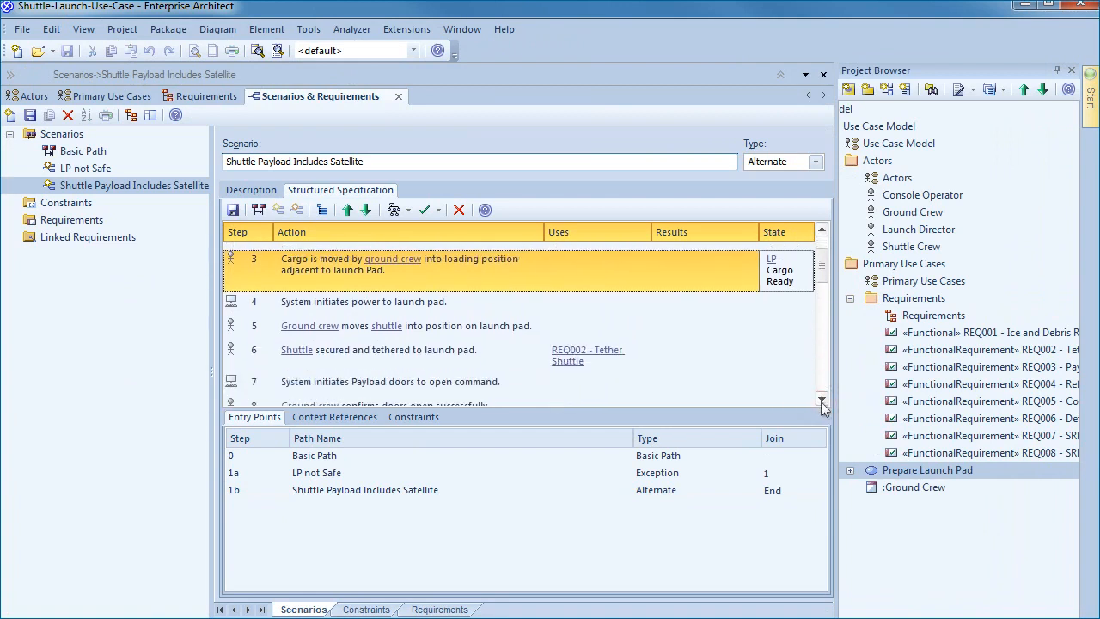
pyautogui.click(410, 359)
pyautogui.click(798, 354)
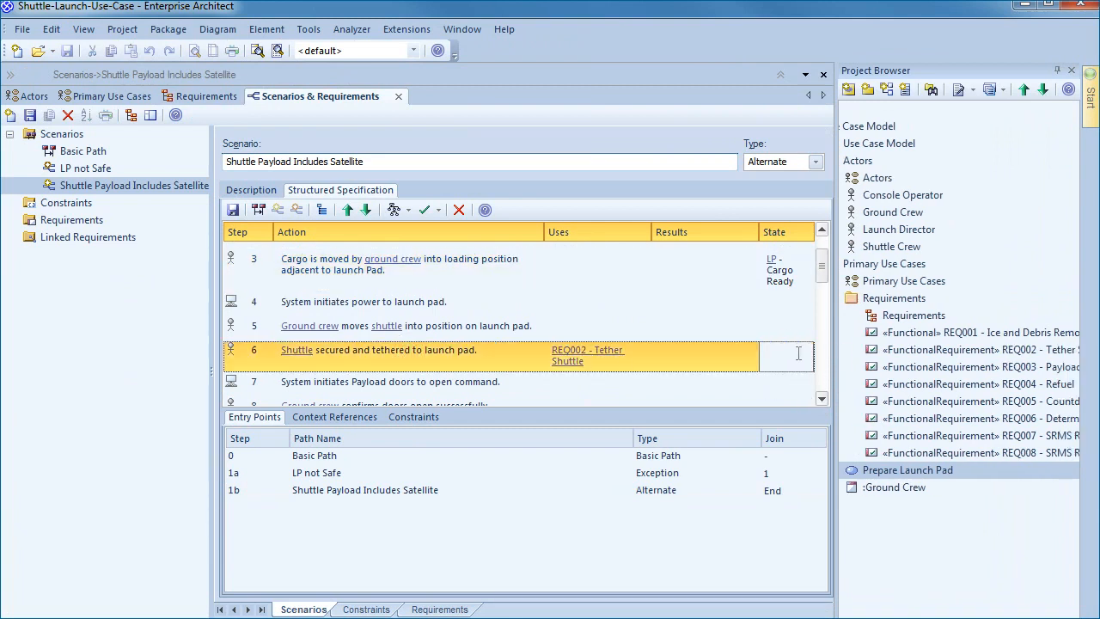
pyautogui.write('LP - Tethered')
# - Set the State of step 11 to "LP - SRMS Retracted" and that of step 12 to "LP - Payload Heavy"
pyautogui.scroll(-2, 801, 355)
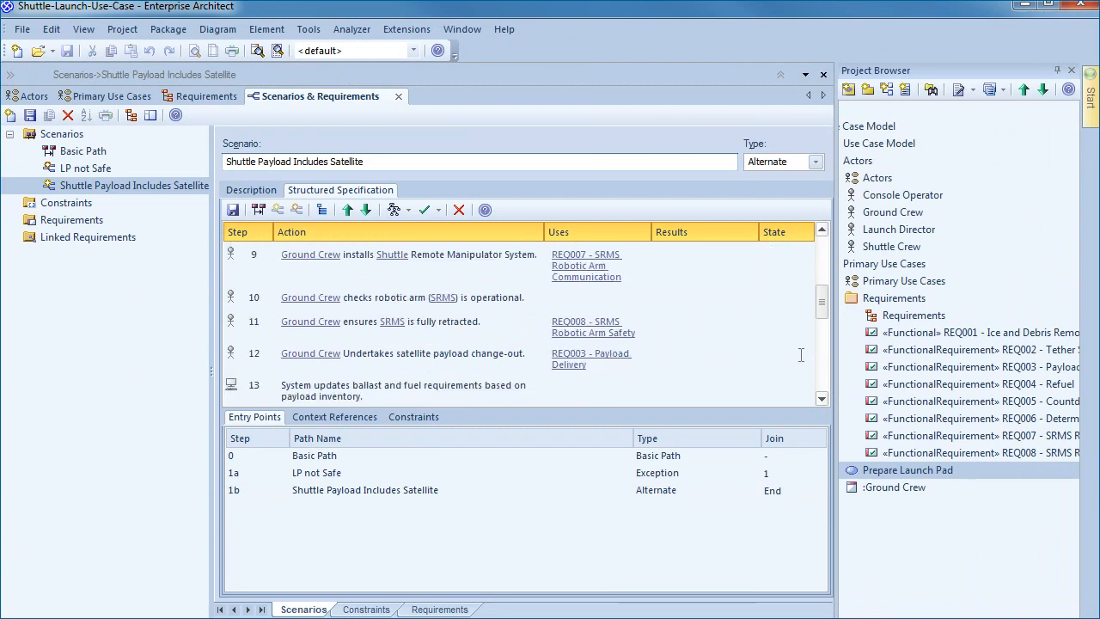
pyautogui.click(781, 335)
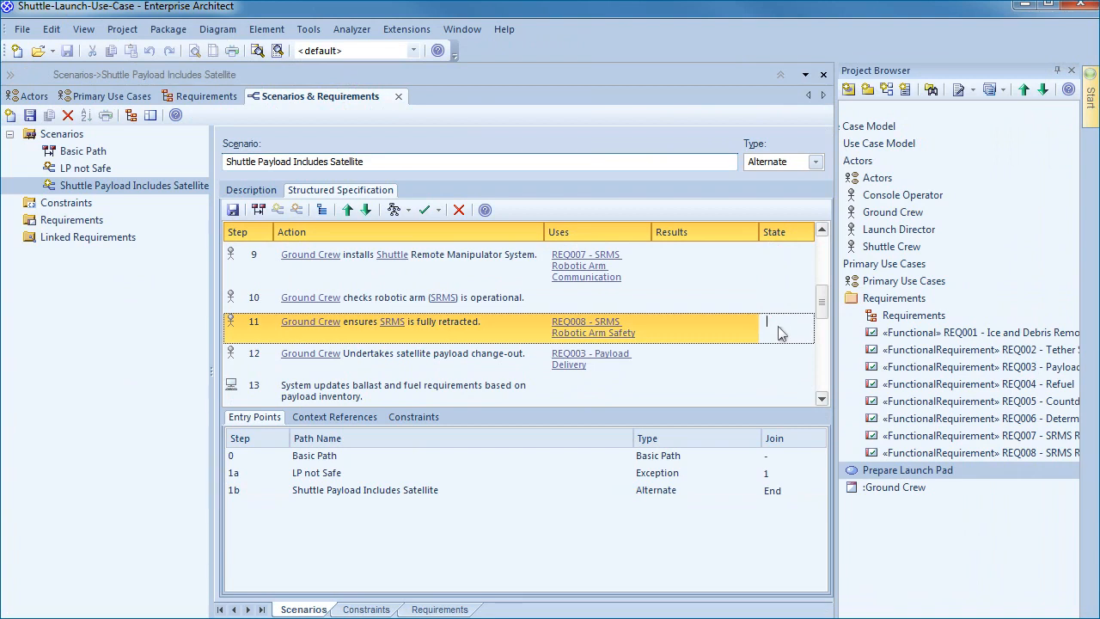
pyautogui.write('LP - SRMS Retracted')
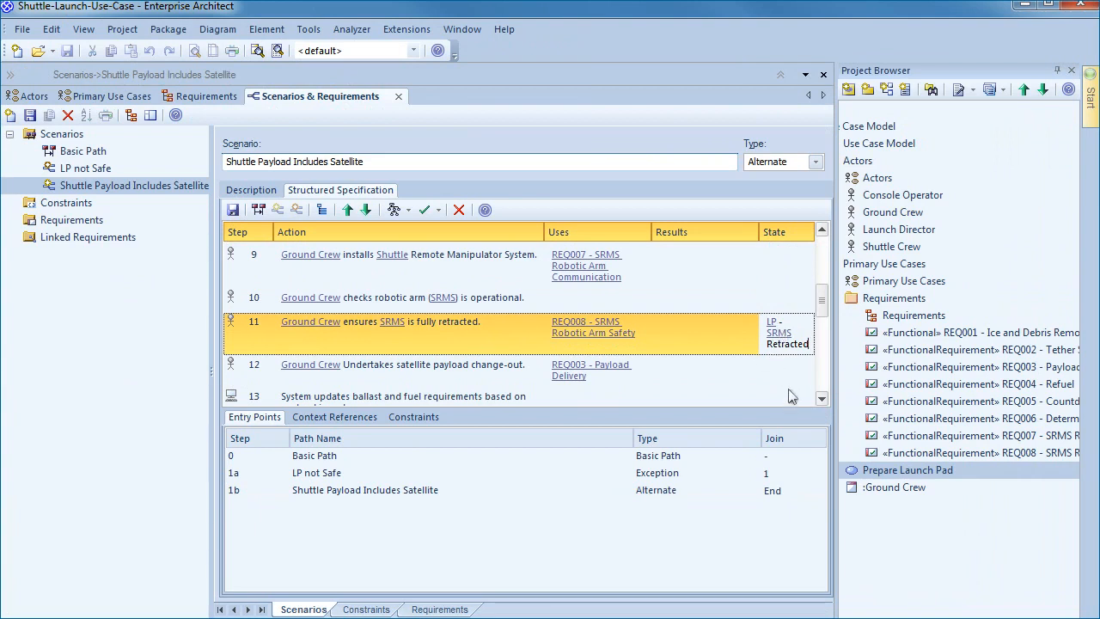
pyautogui.click(821, 399)
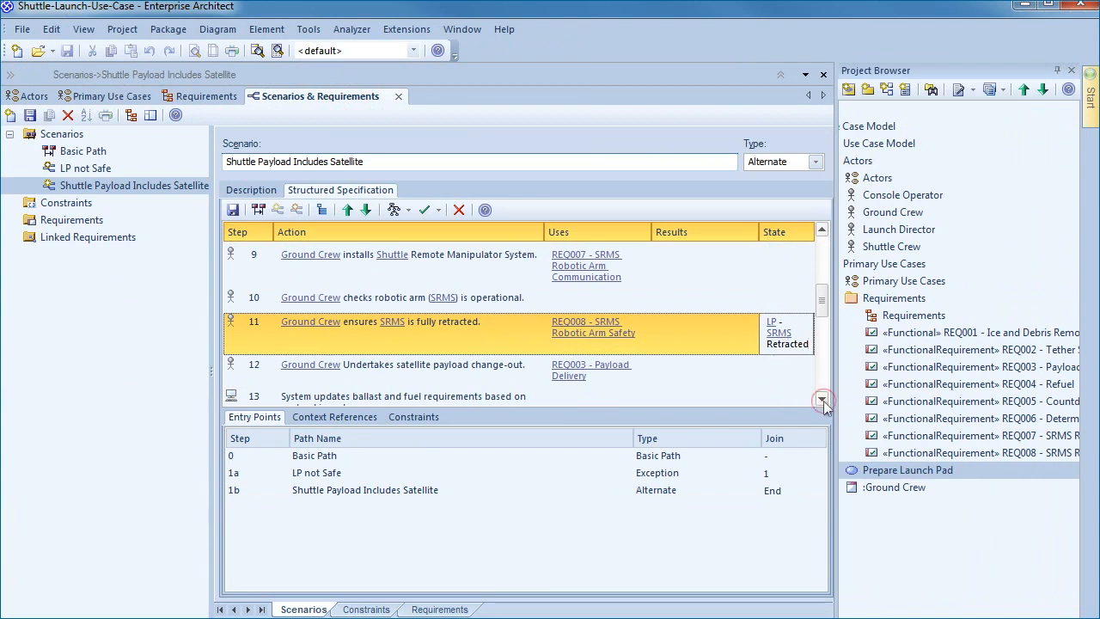
pyautogui.click(790, 372)
pyautogui.write('LP - Payload Heavy')
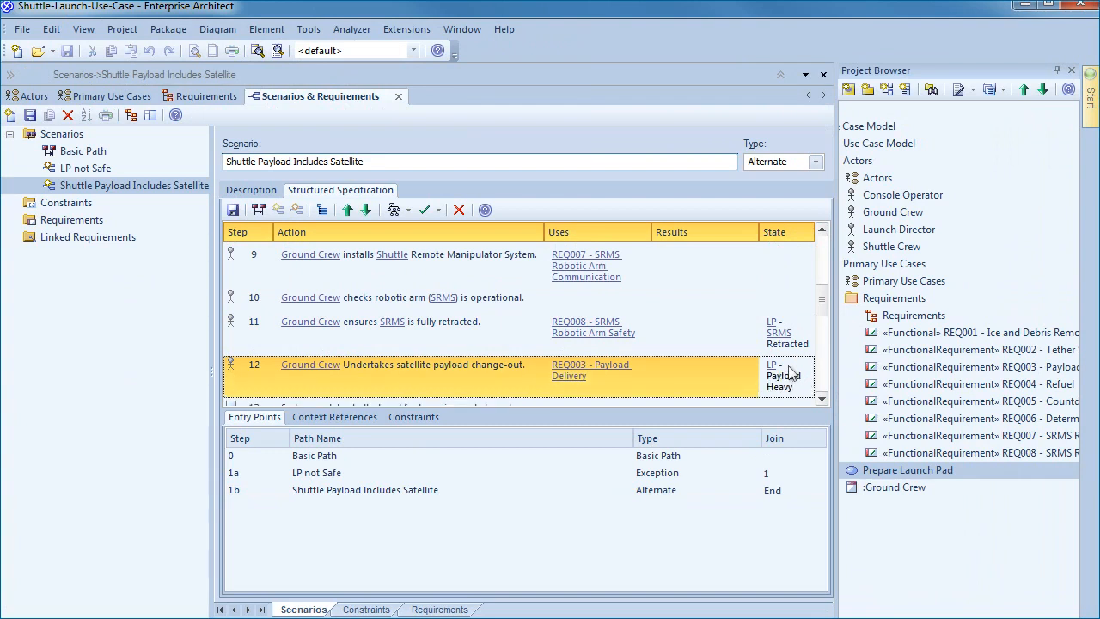
# - Set the State of step 24, the launch countdown, to "LP - Countdown" and save the scenario
pyautogui.click(821, 398)
pyautogui.click(821, 401)
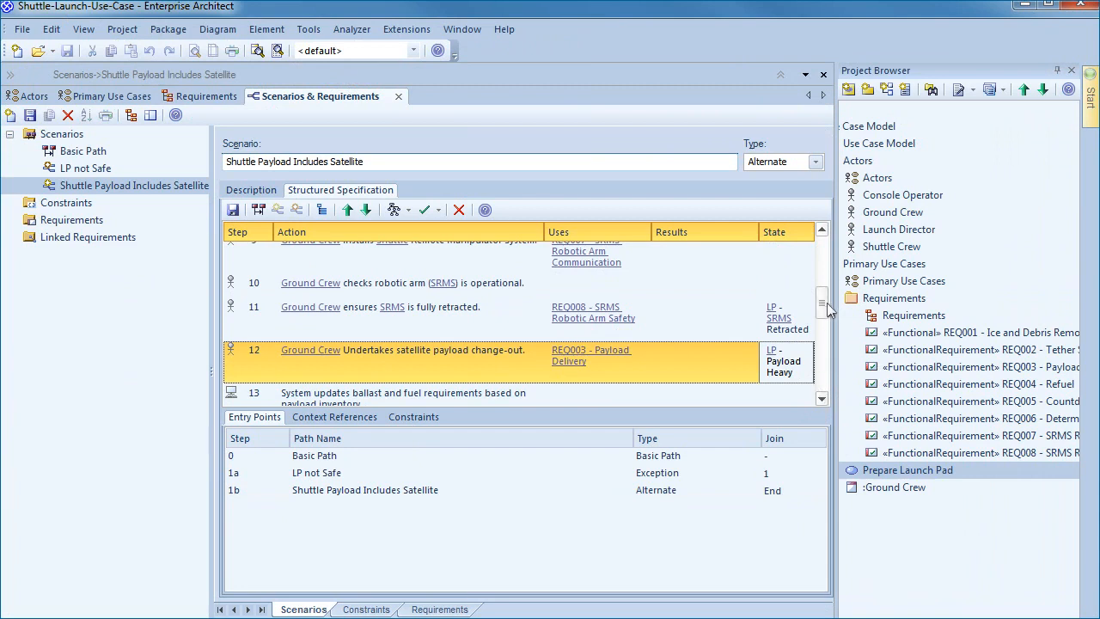
pyautogui.click(823, 334)
pyautogui.moveTo(823, 333); pyautogui.dragTo(824, 382)
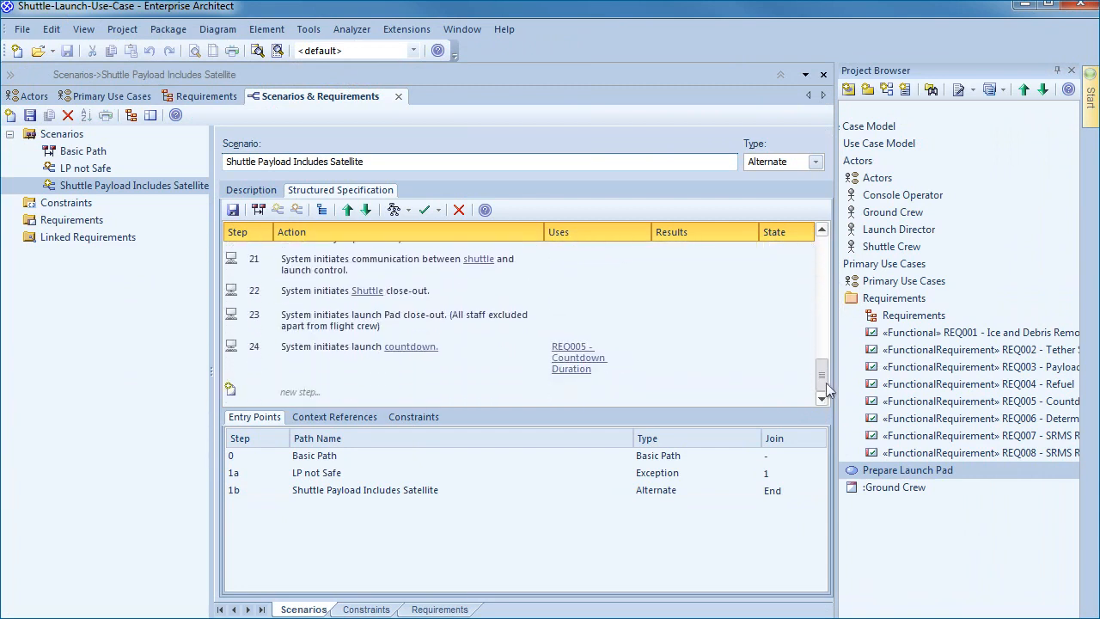
pyautogui.click(783, 354)
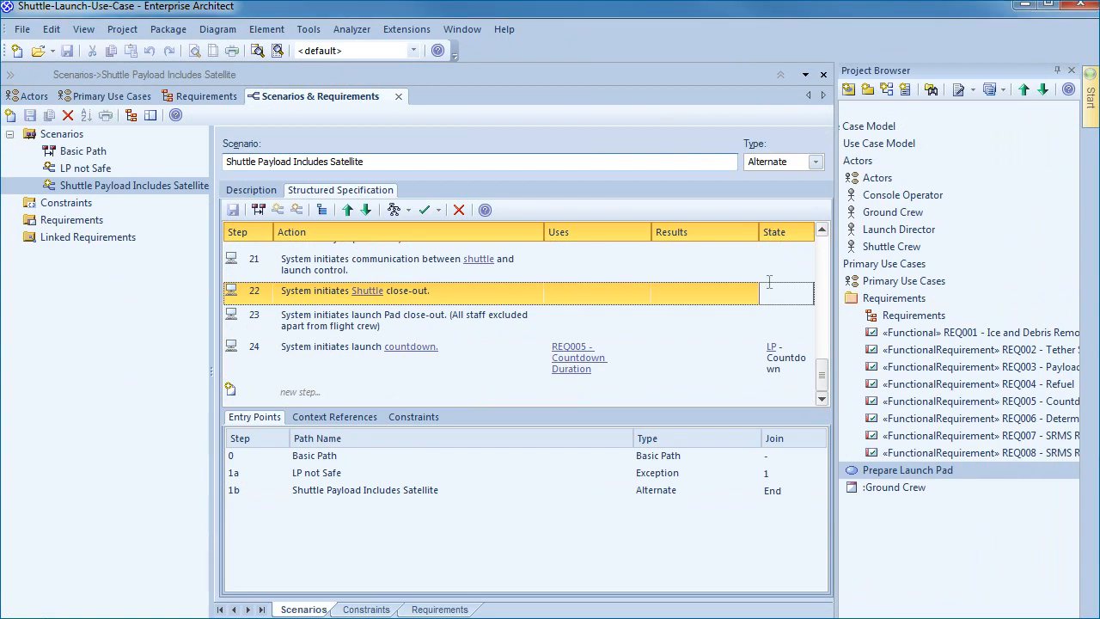
# - Generate the State diagram from the Basic Path, synchronizing elements in the existing diagram with its layout preserved, then review and close it
pyautogui.click(258, 210)
pyautogui.click(257, 209)
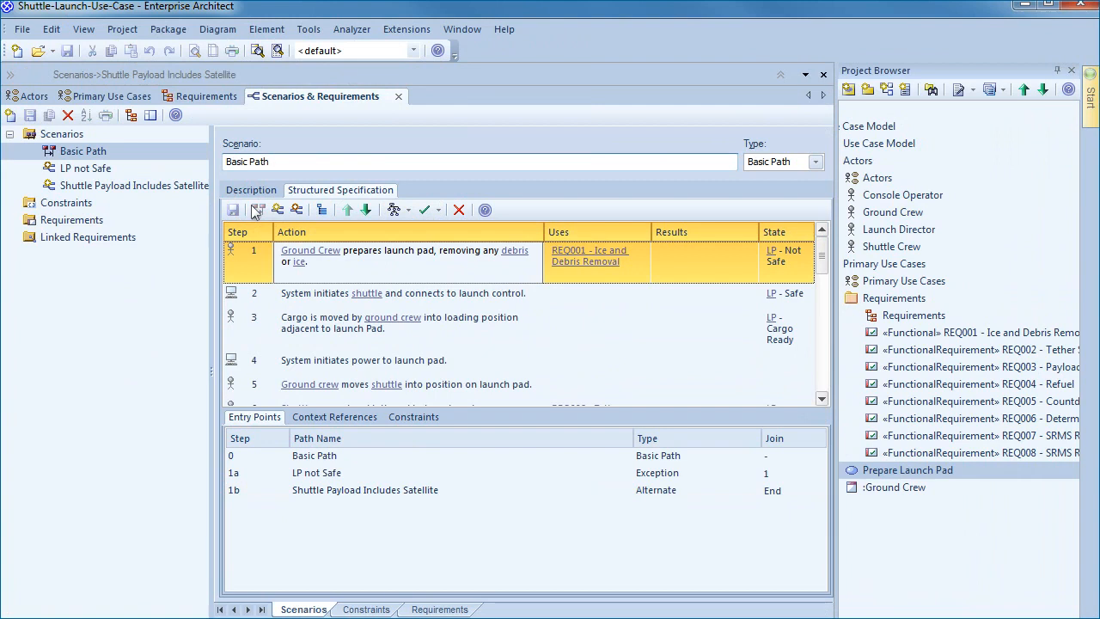
pyautogui.click(409, 210)
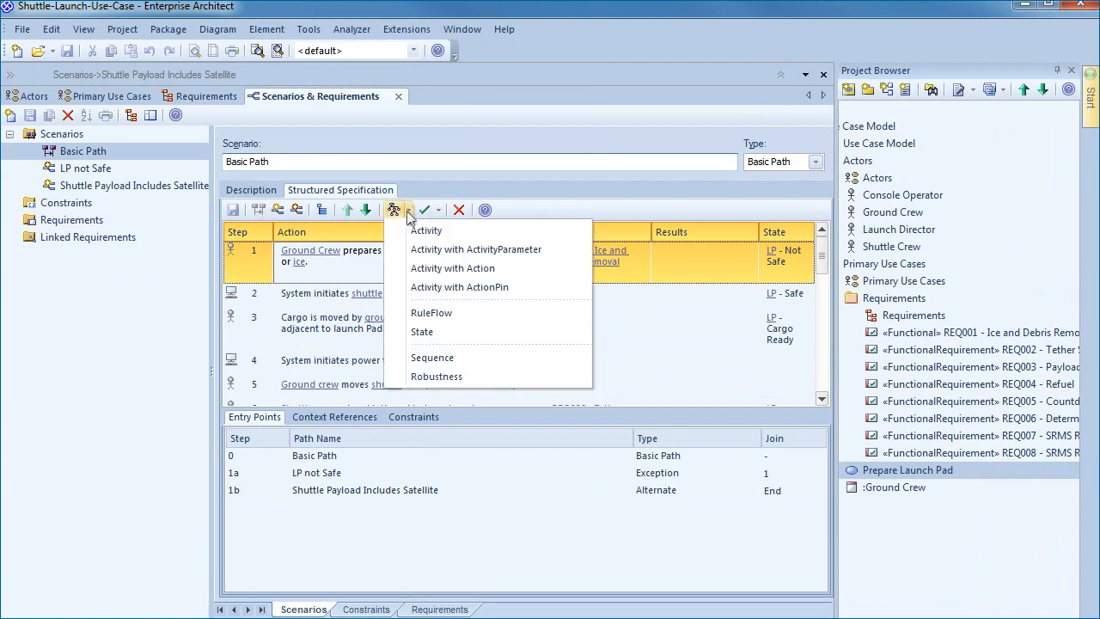
pyautogui.click(430, 333)
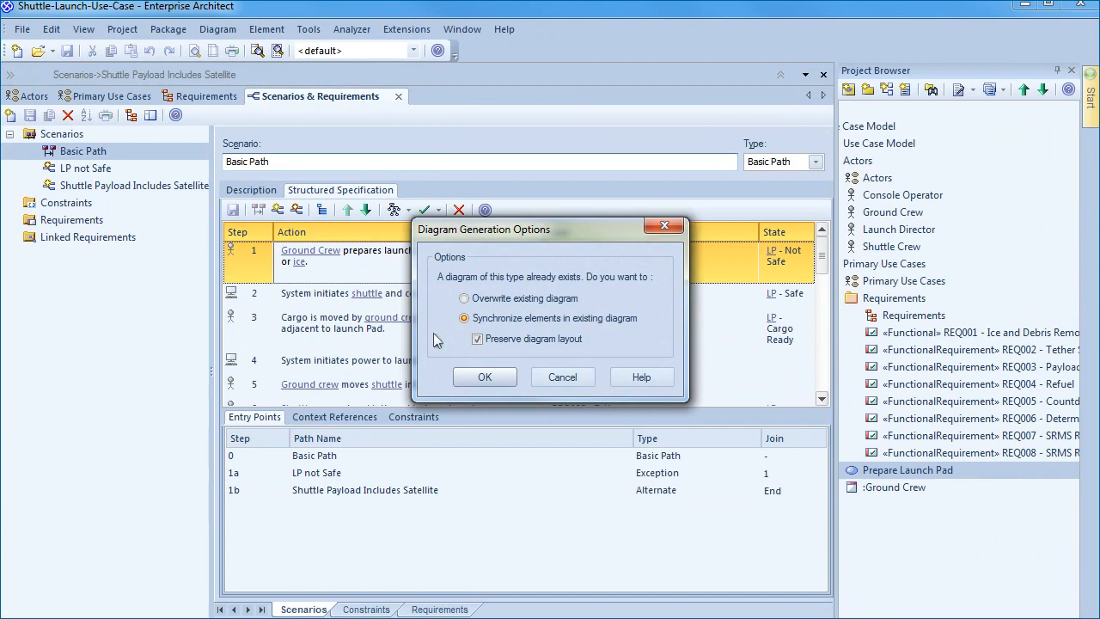
pyautogui.click(471, 380)
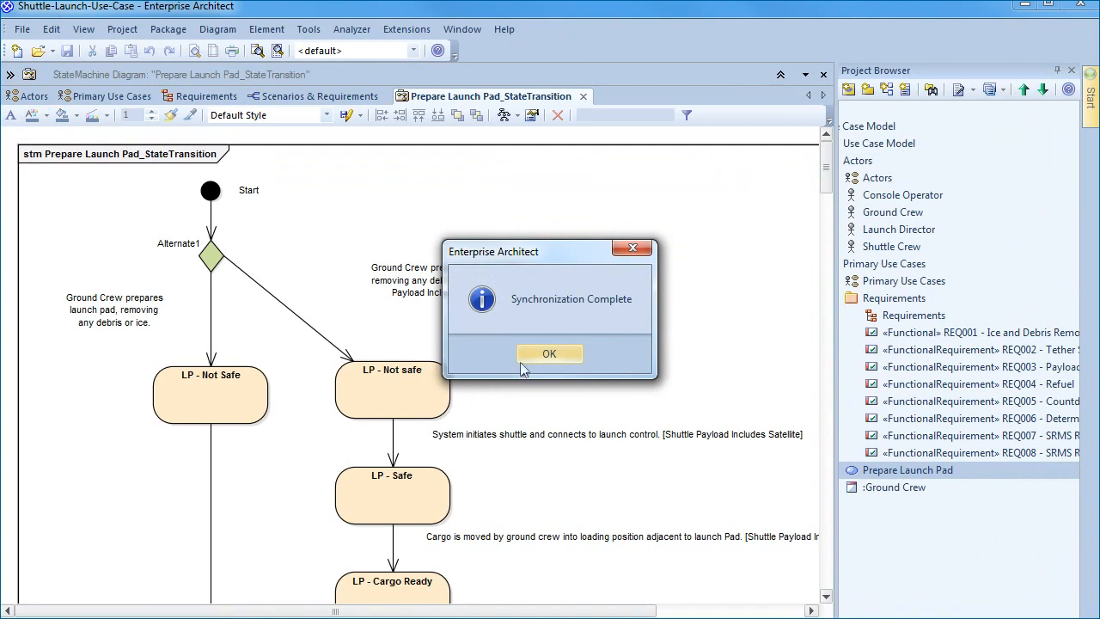
pyautogui.click(569, 353)
pyautogui.scroll(-5, 651, 346)
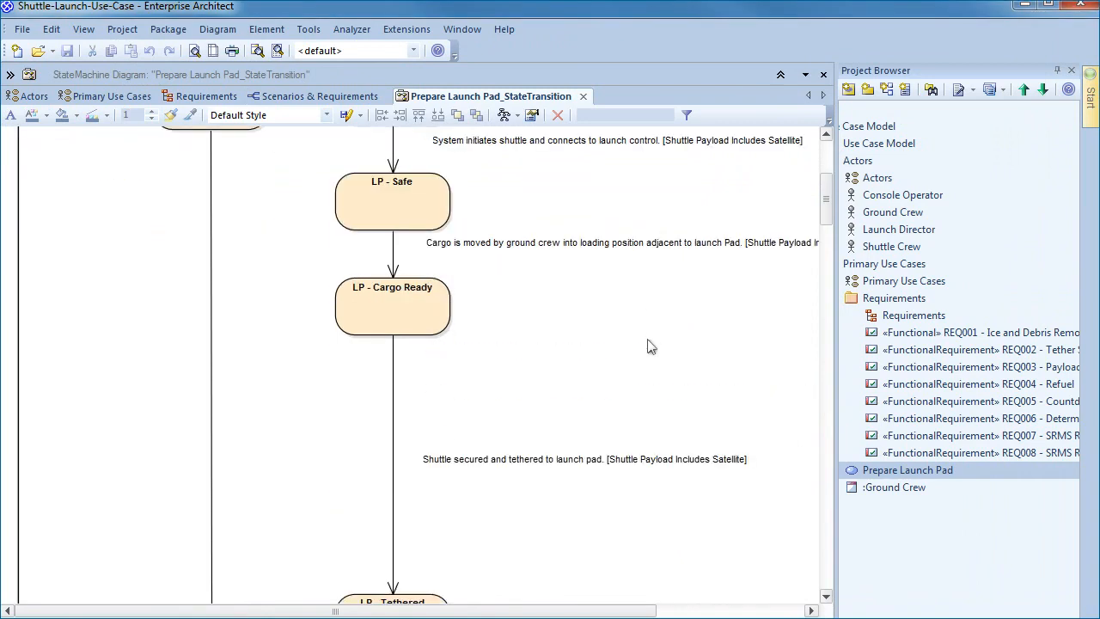
pyautogui.scroll(-3, 651, 346)
pyautogui.scroll(5, 641, 348)
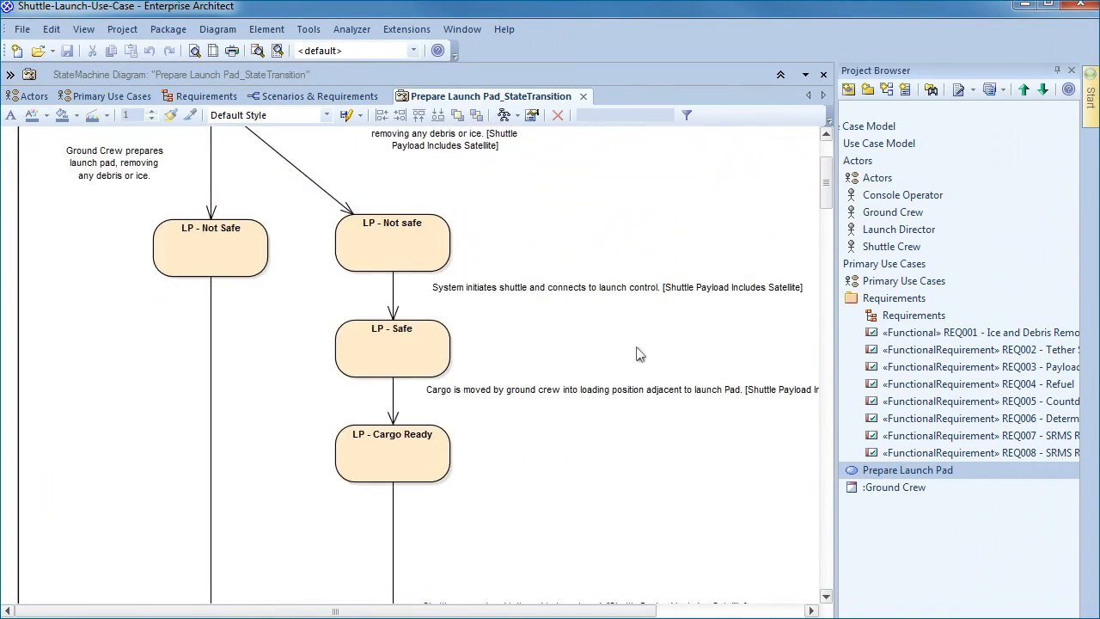
pyautogui.scroll(3, 640, 354)
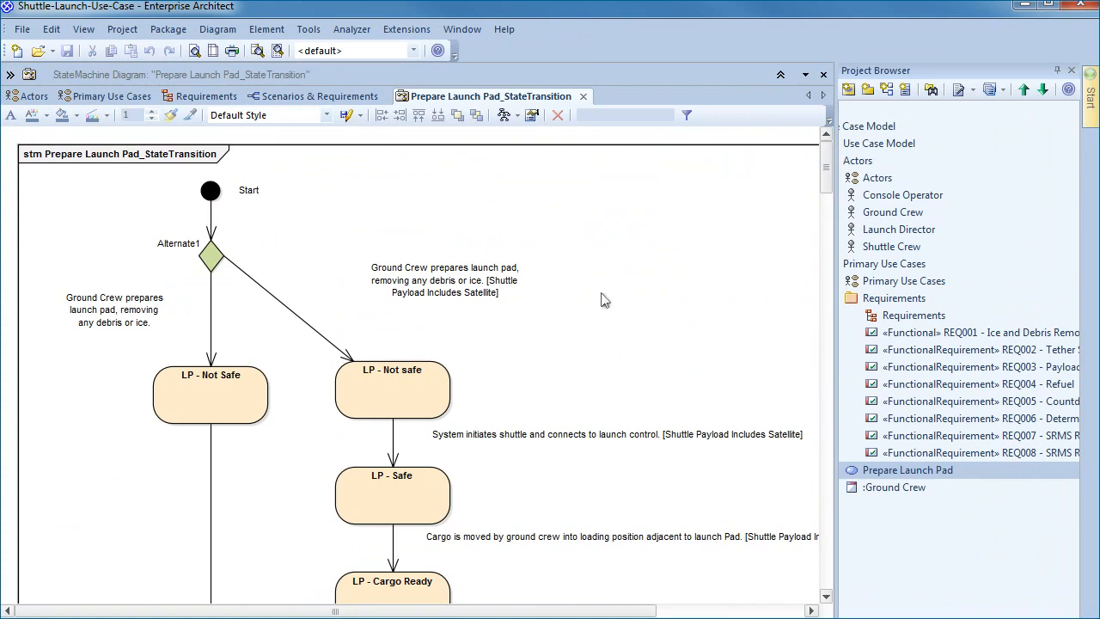
pyautogui.click(584, 96)
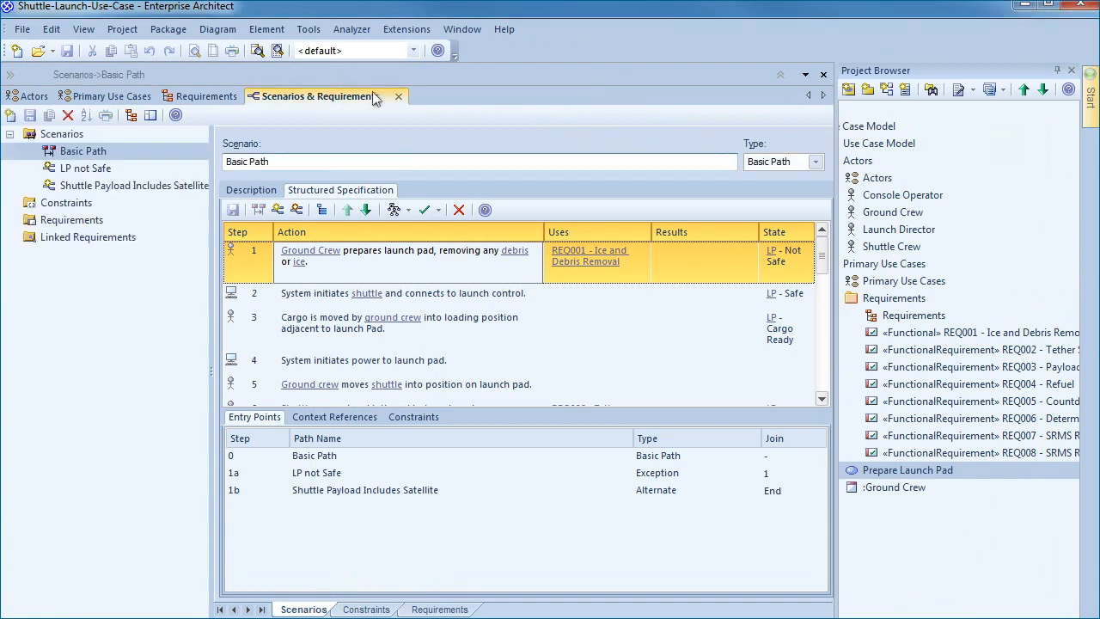
# - Generate an Activity with Action diagram from the Basic Path and lower the bend of the connector returning to the Alternate1 decision
pyautogui.click(408, 211)
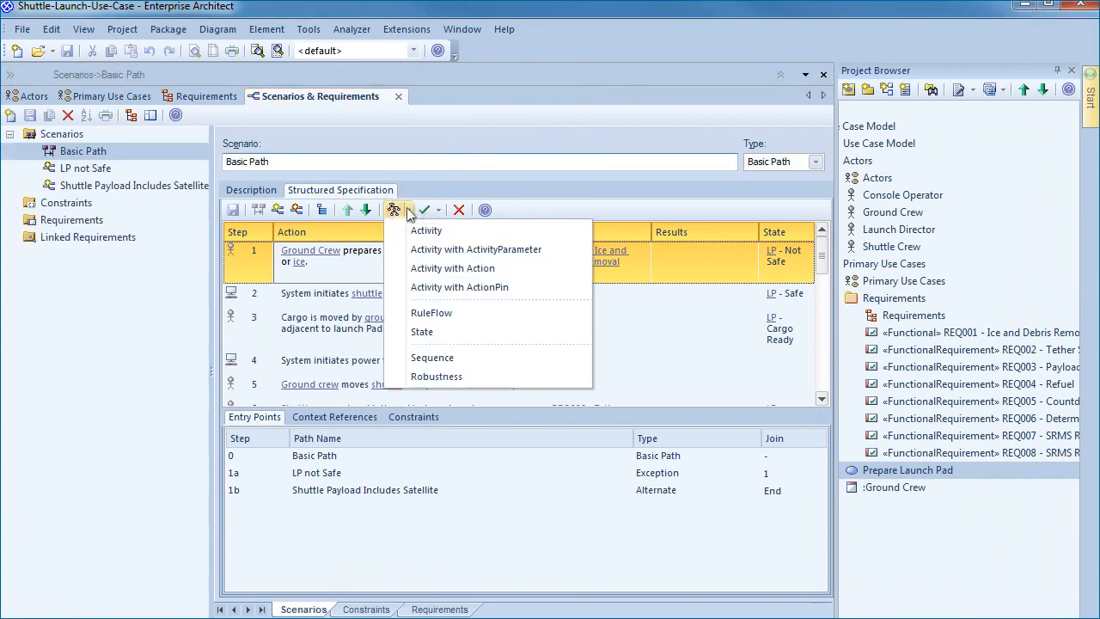
pyautogui.click(431, 279)
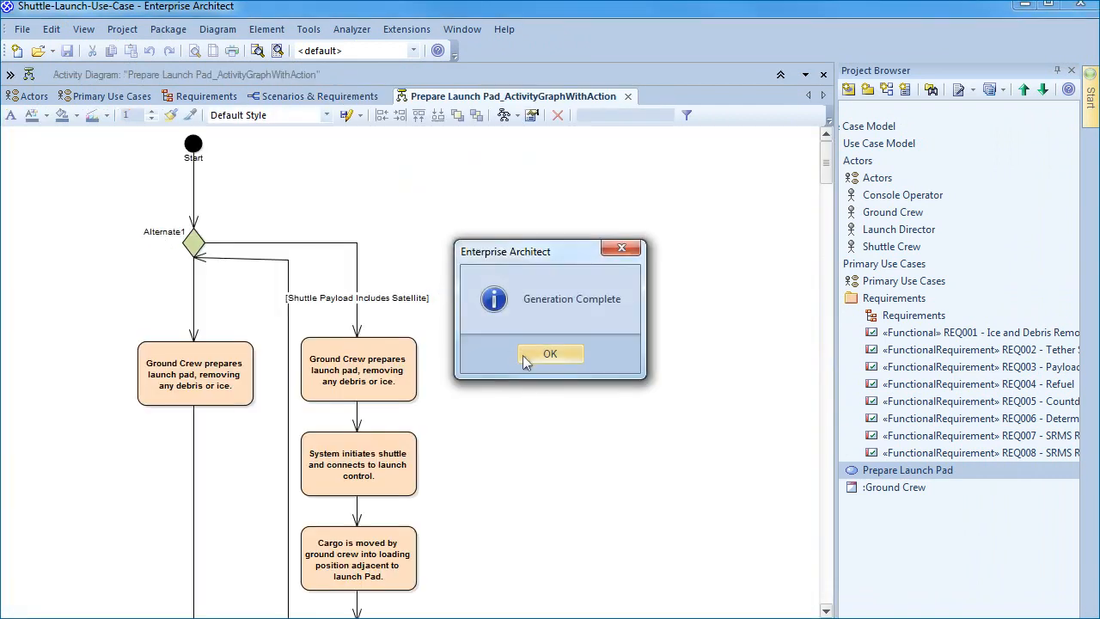
pyautogui.click(526, 360)
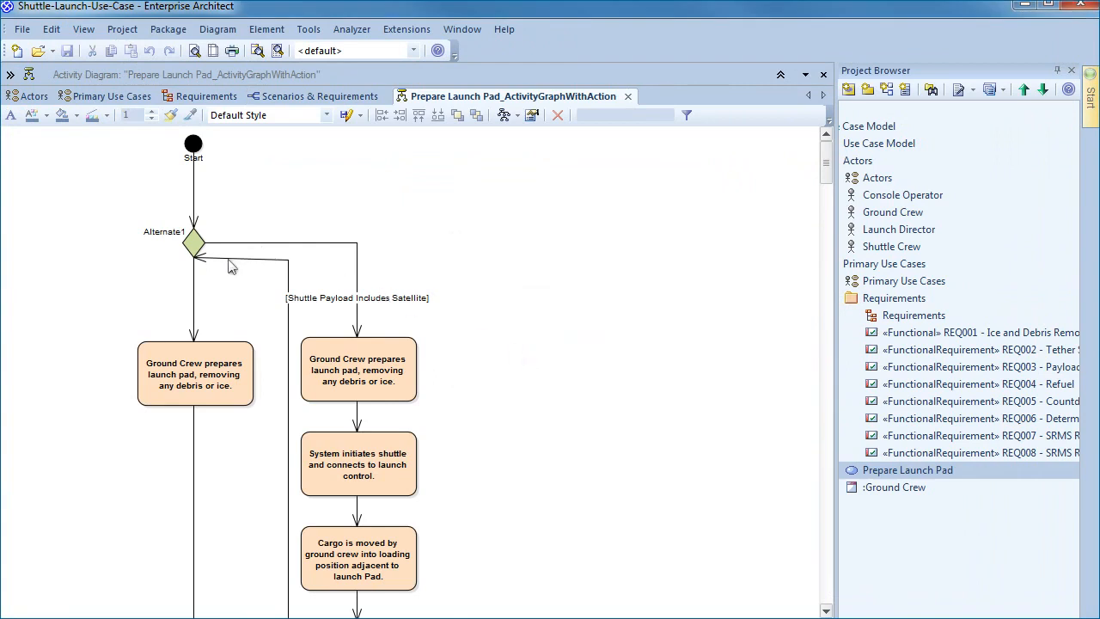
pyautogui.moveTo(230, 267); pyautogui.dragTo(235, 286)
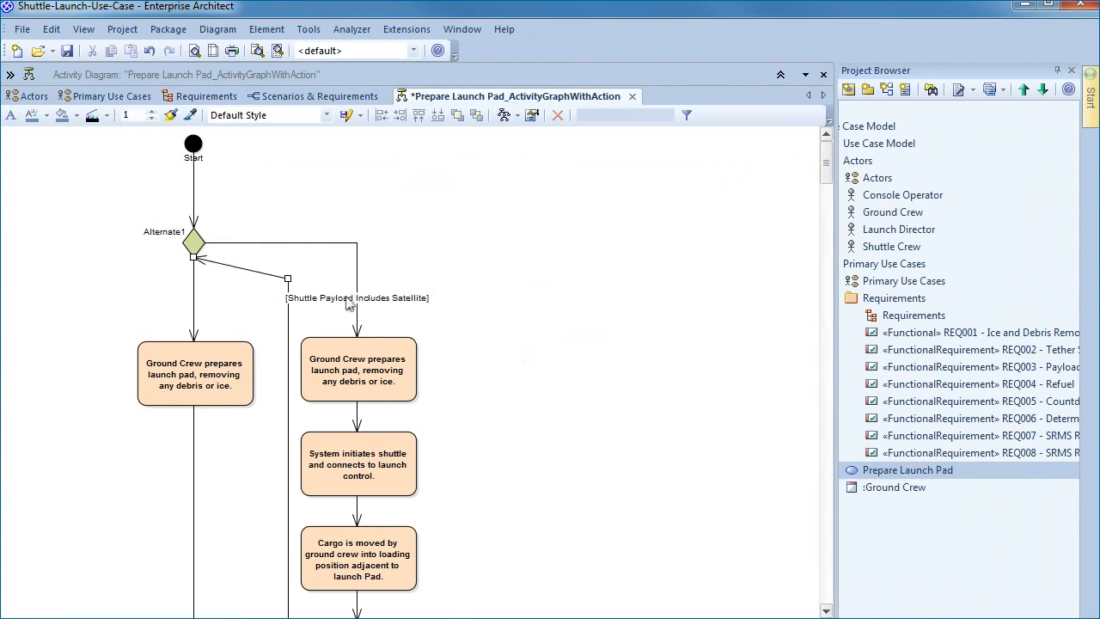
# - Examine the activity diagram's flow from the satellite payload branch through the LP not Safe exception to the End node
pyautogui.scroll(-6, 479, 290)
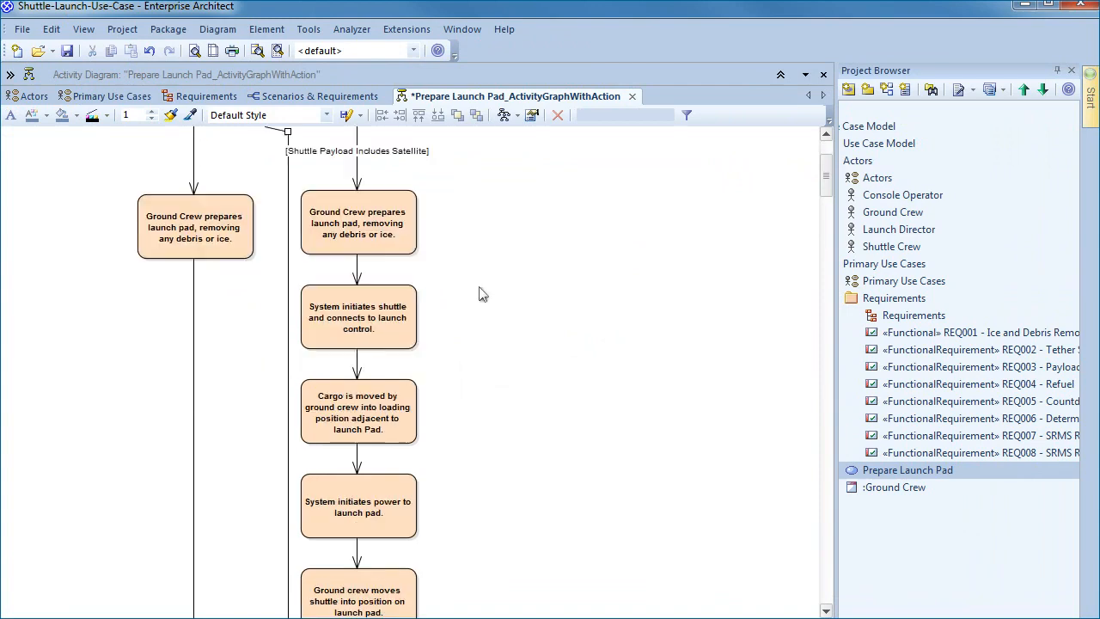
pyautogui.scroll(-16, 494, 298)
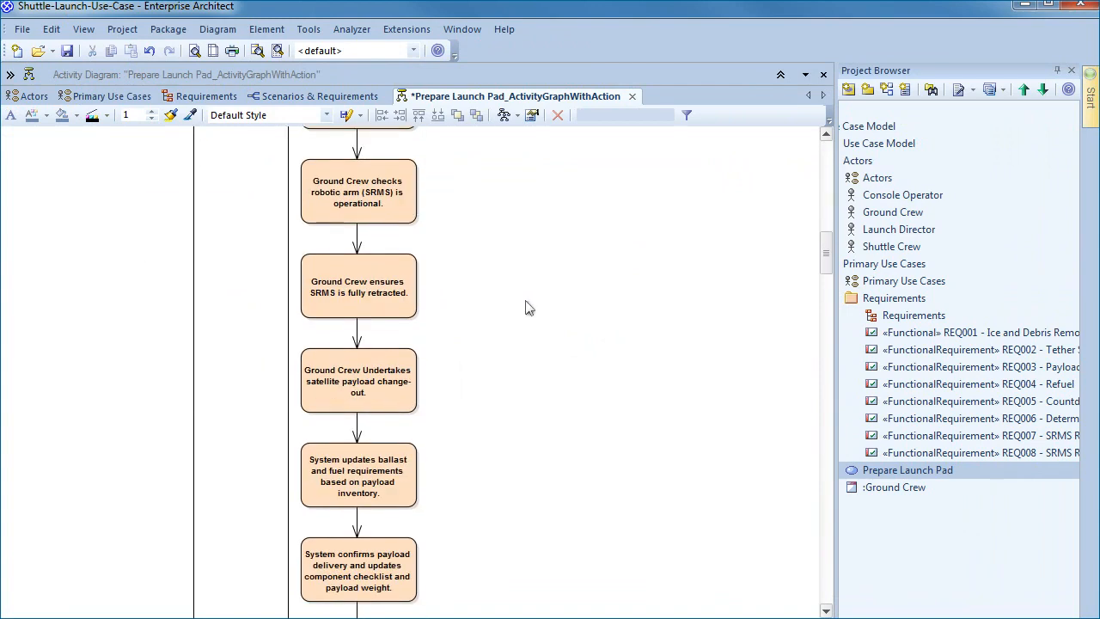
pyautogui.scroll(-5, 527, 308)
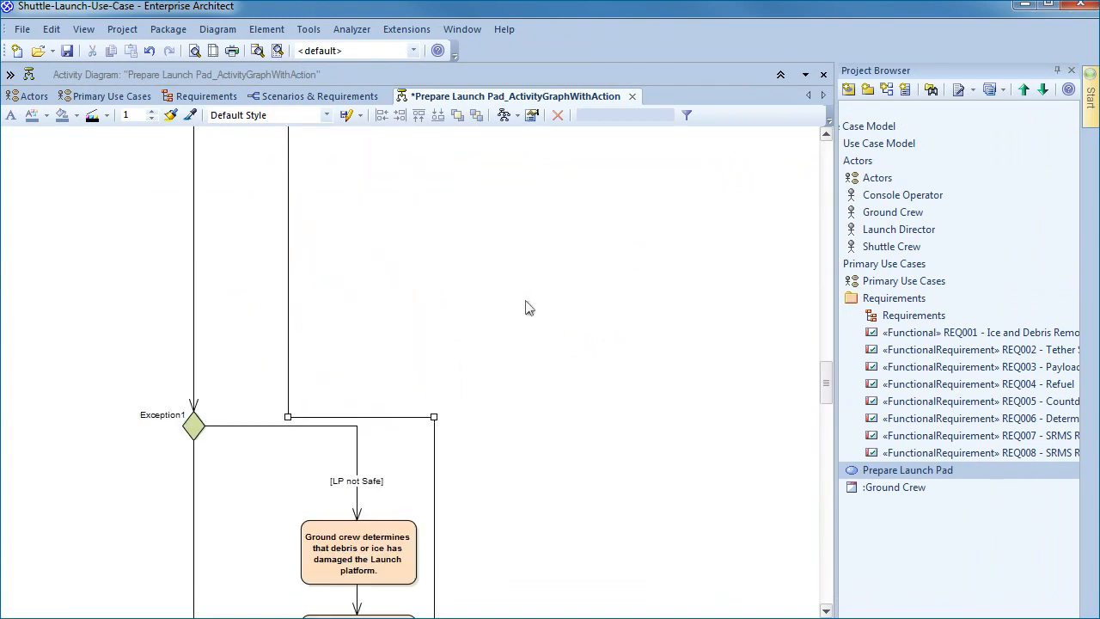
pyautogui.scroll(-2, 534, 283)
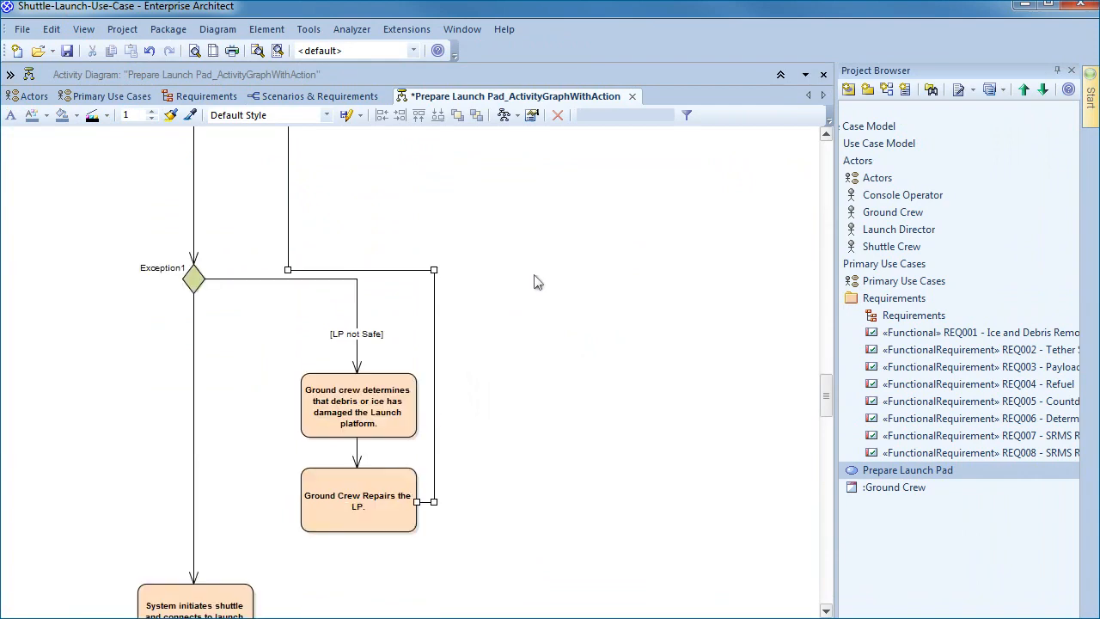
pyautogui.scroll(-16, 534, 283)
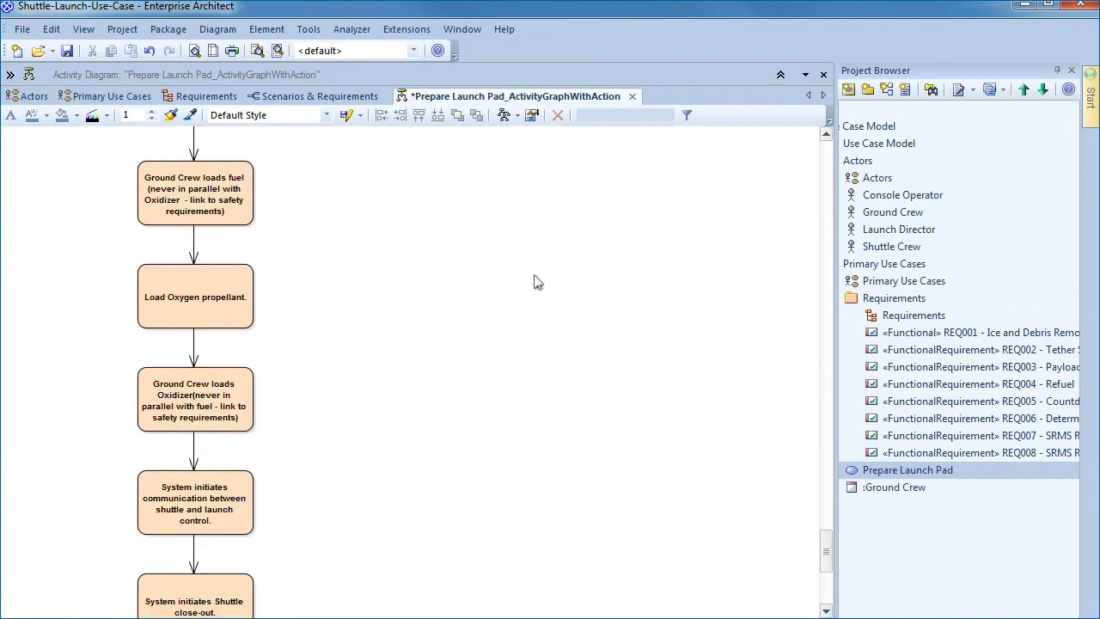
pyautogui.scroll(-5, 534, 282)
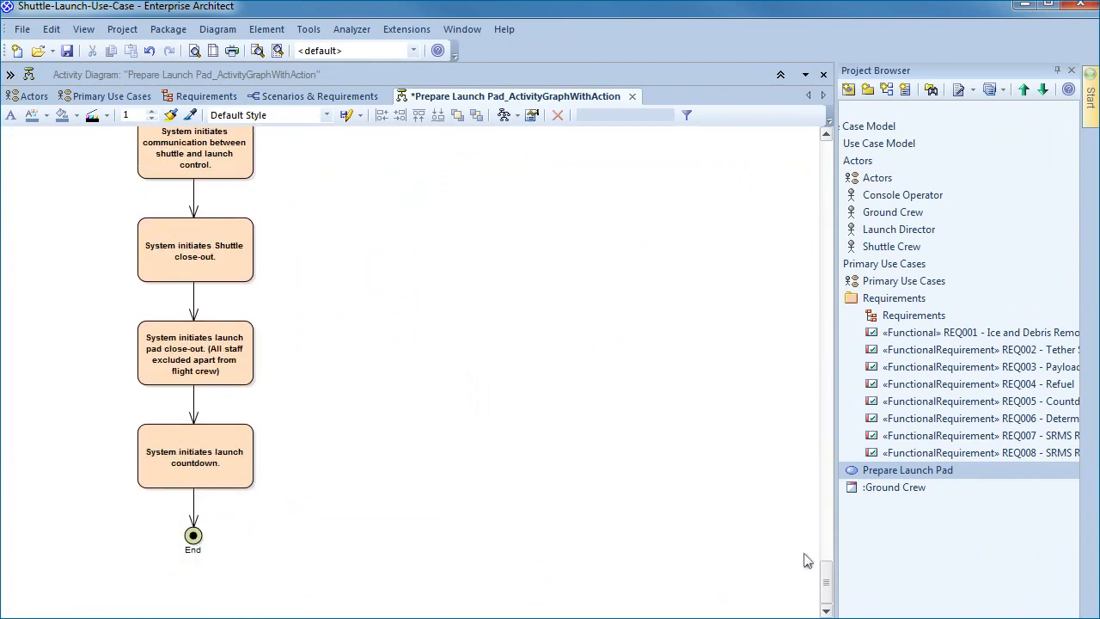
pyautogui.moveTo(826, 574); pyautogui.dragTo(819, 144)
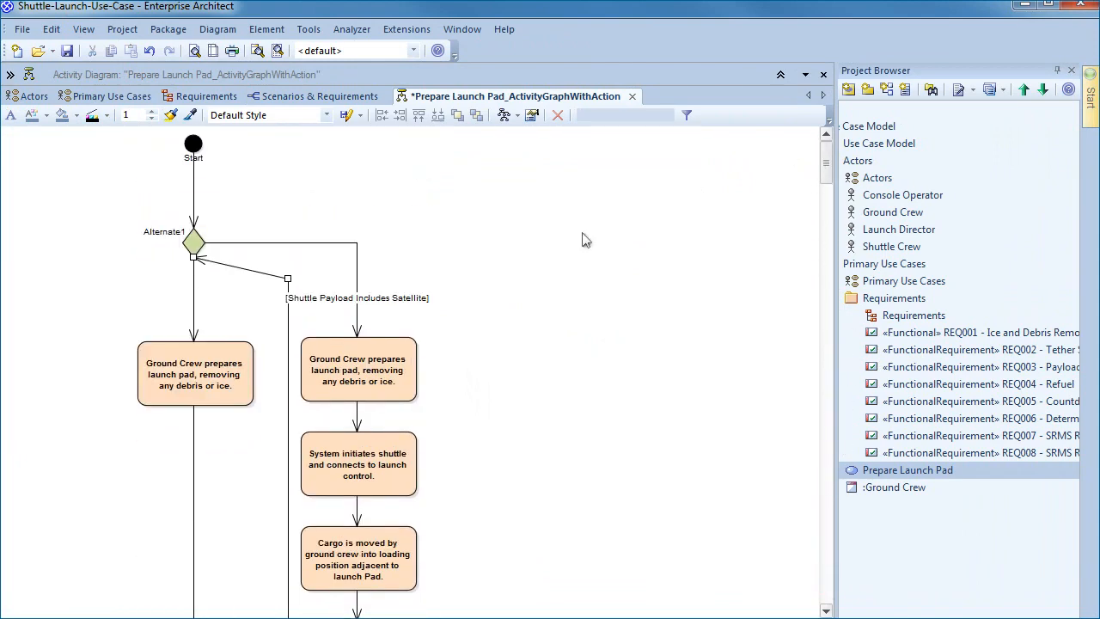
# - Move the "[Shuttle Payload Includes Satellite]" label clear to the right of its connector, then save and close the activity diagram
pyautogui.moveTo(395, 299); pyautogui.dragTo(497, 305)
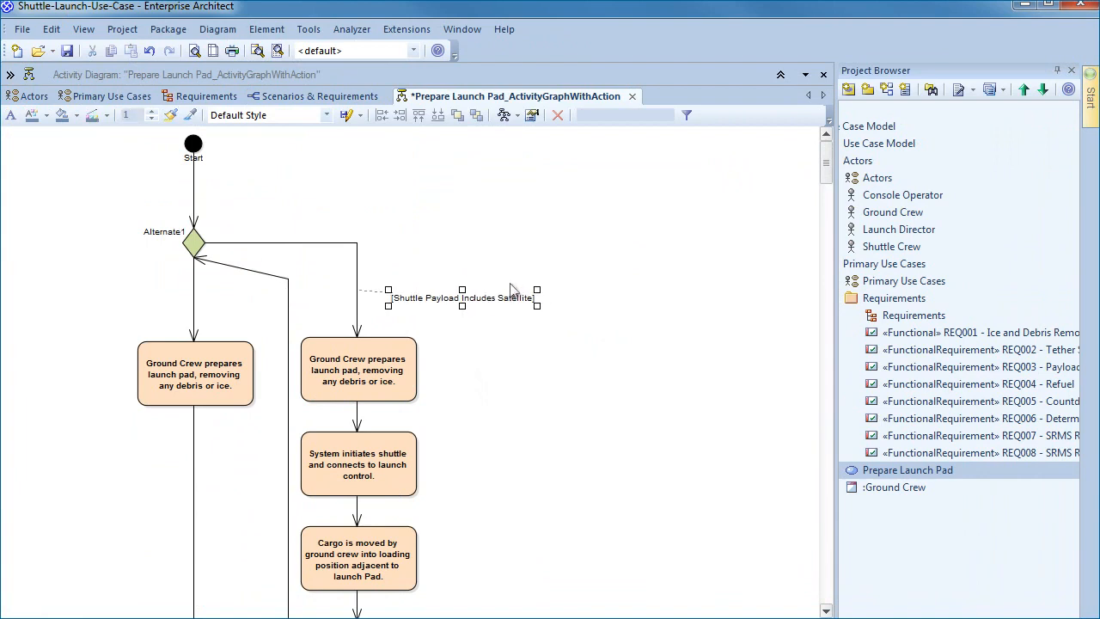
pyautogui.click(485, 206)
pyautogui.hotkey('ctrl', 's')
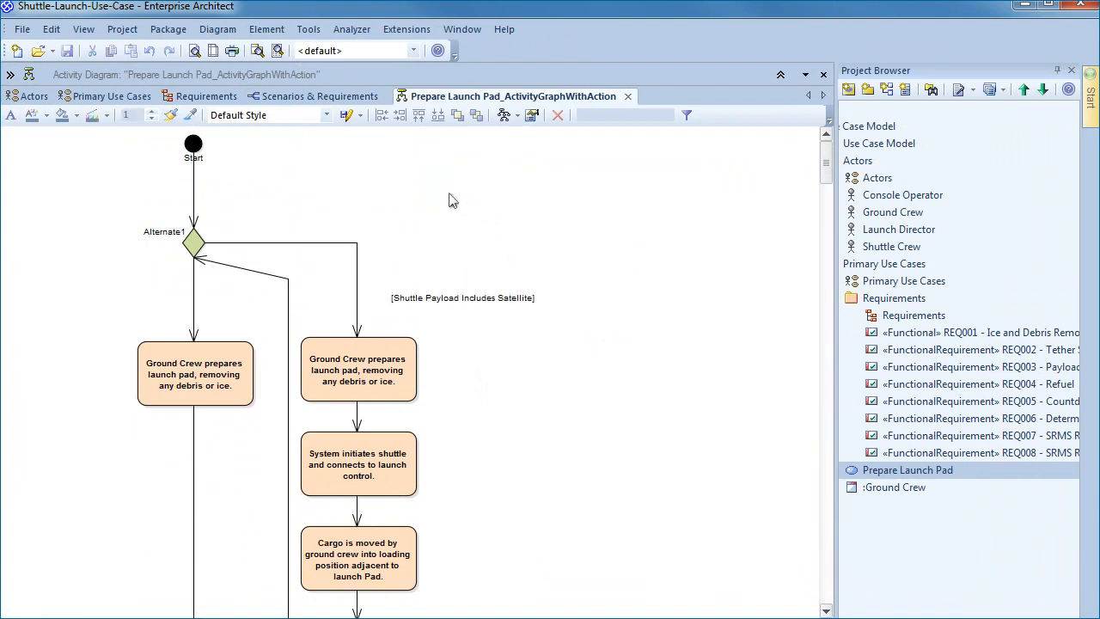
pyautogui.click(627, 95)
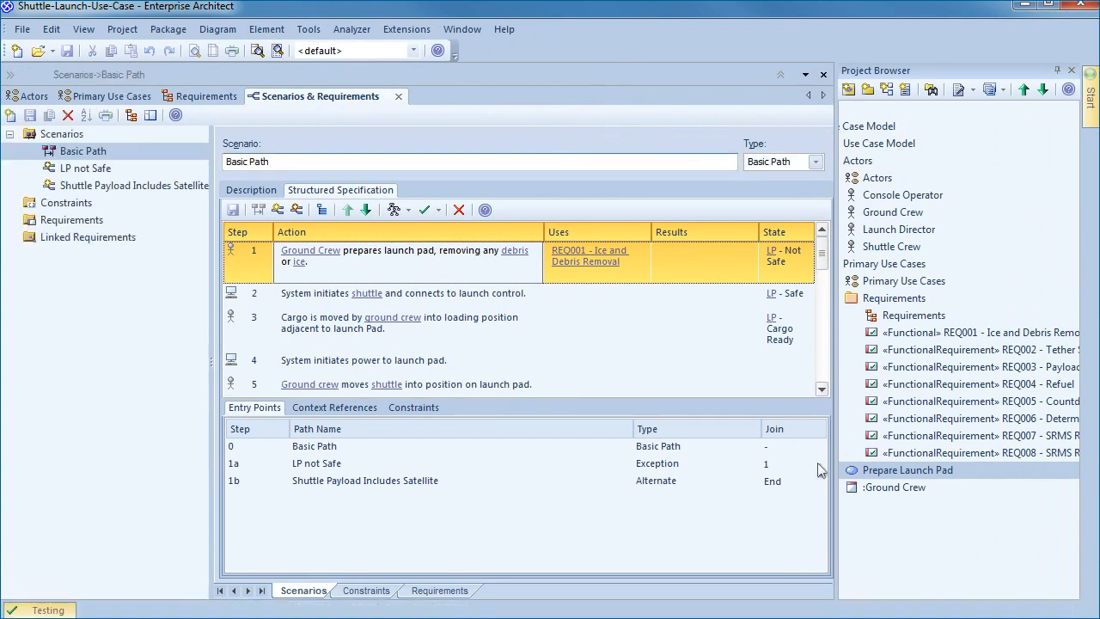
# - Set the Results of Basic Path step 13, where payload weight is sent to Launch control, to "Payload Weight Confirmed"
pyautogui.click(823, 391)
pyautogui.click(823, 391)
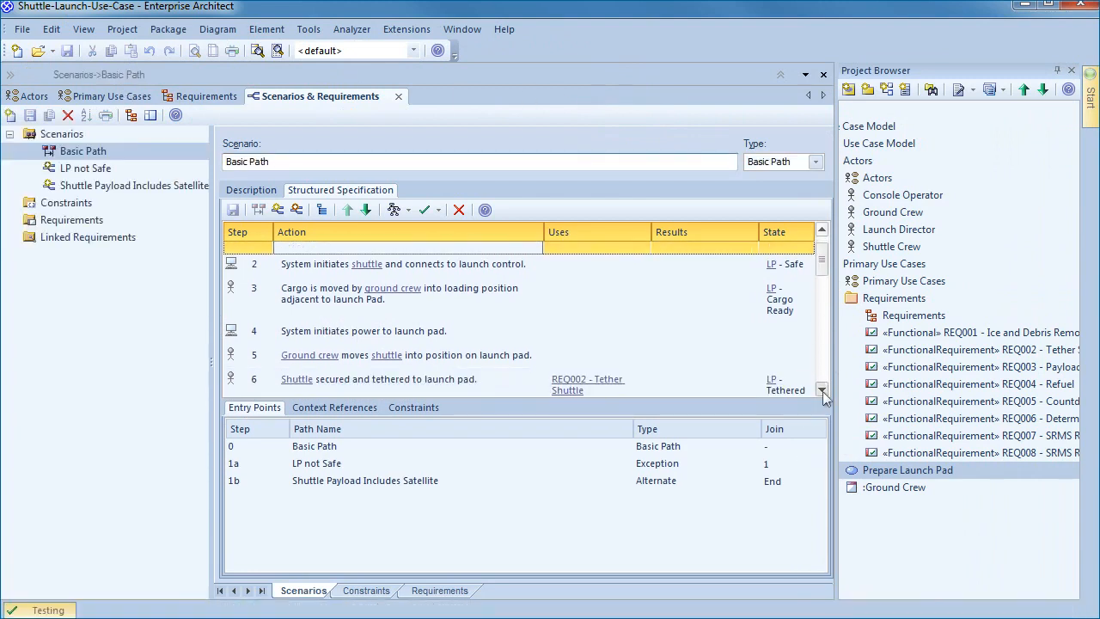
pyautogui.click(822, 391)
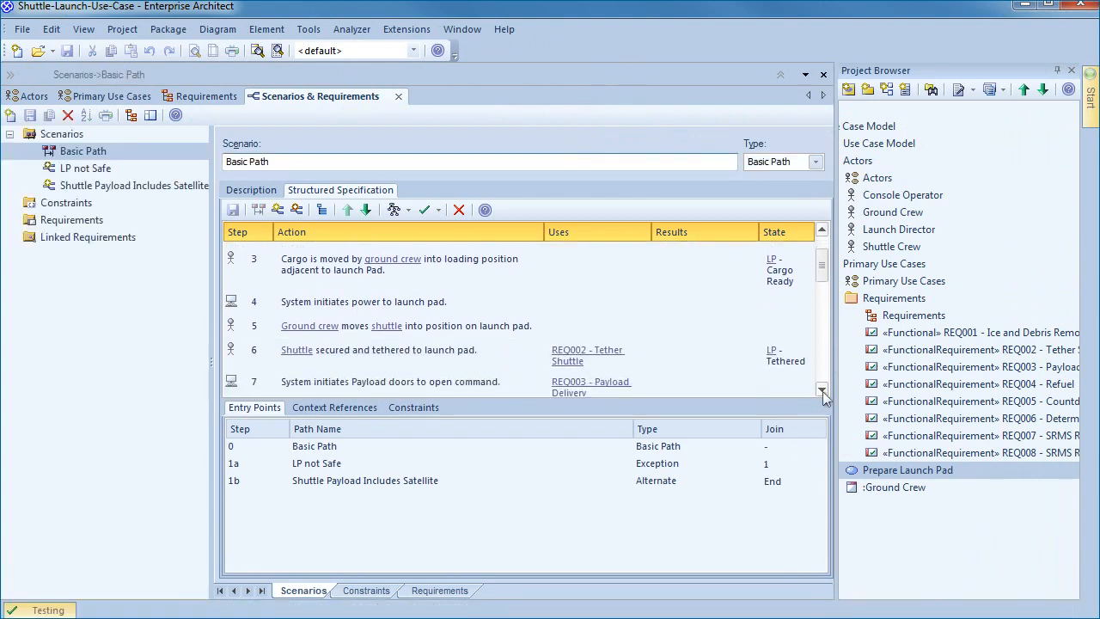
pyautogui.click(822, 391)
pyautogui.click(822, 391)
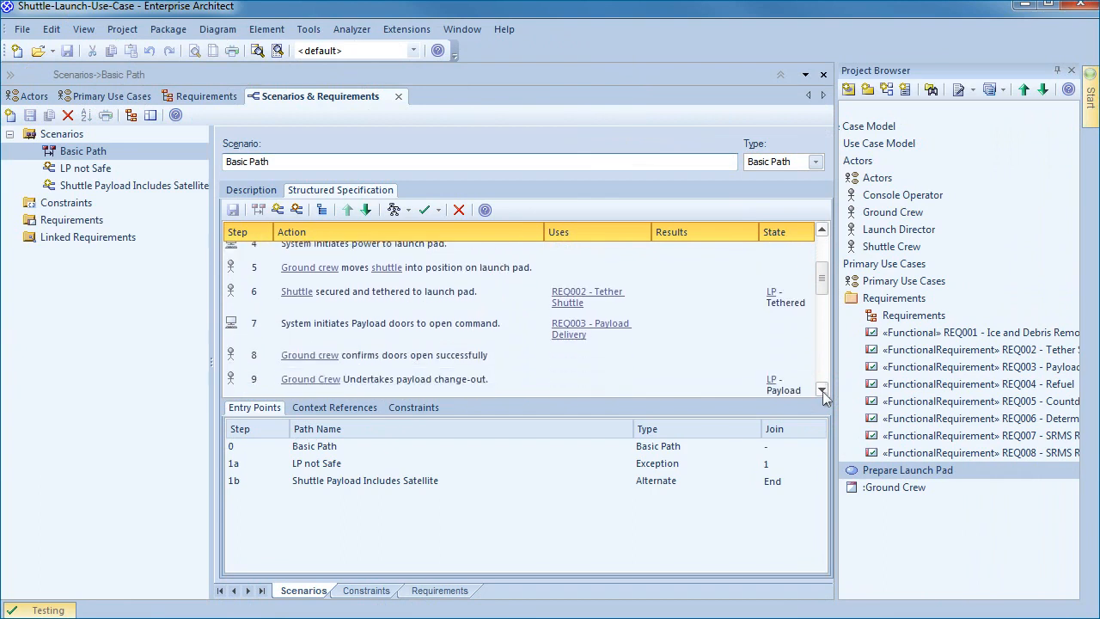
pyautogui.click(823, 391)
pyautogui.click(823, 391)
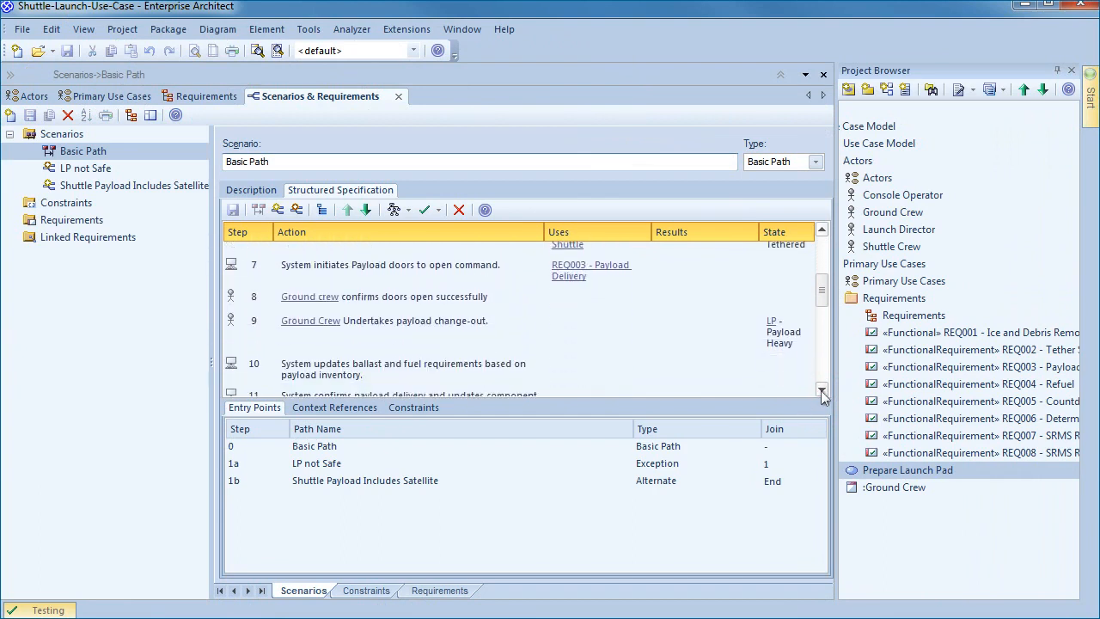
pyautogui.click(821, 391)
pyautogui.click(821, 391)
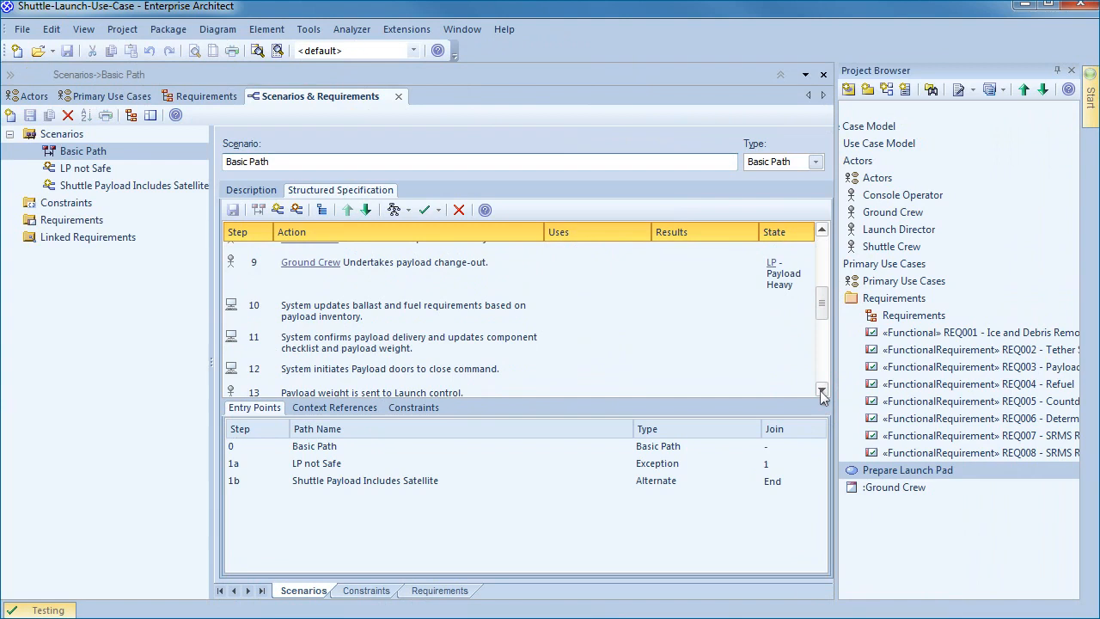
pyautogui.click(821, 391)
pyautogui.click(822, 391)
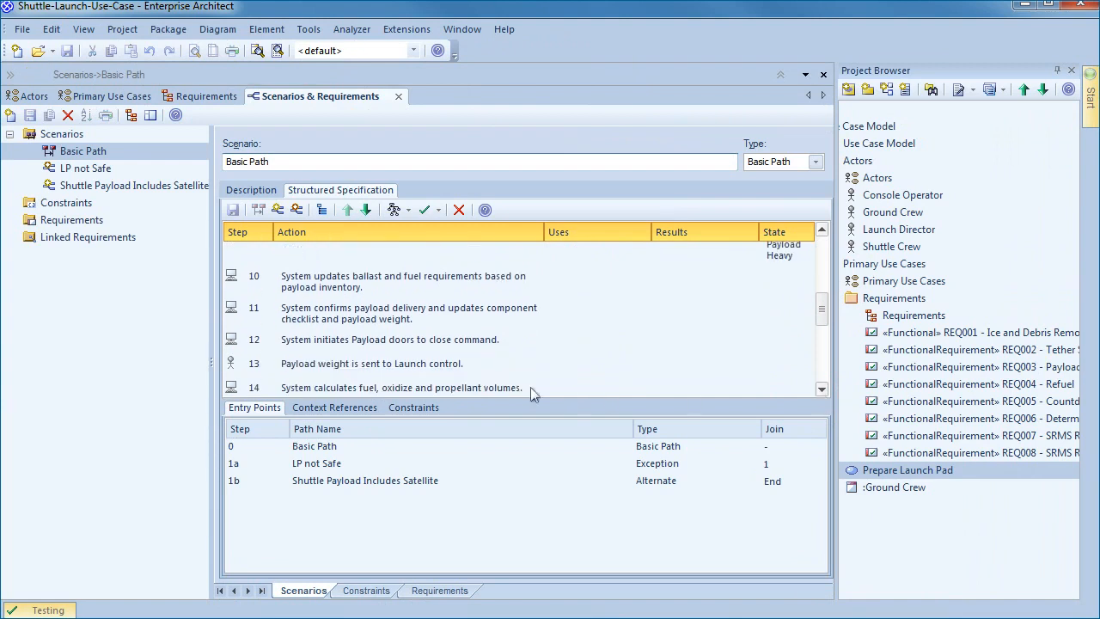
pyautogui.click(453, 364)
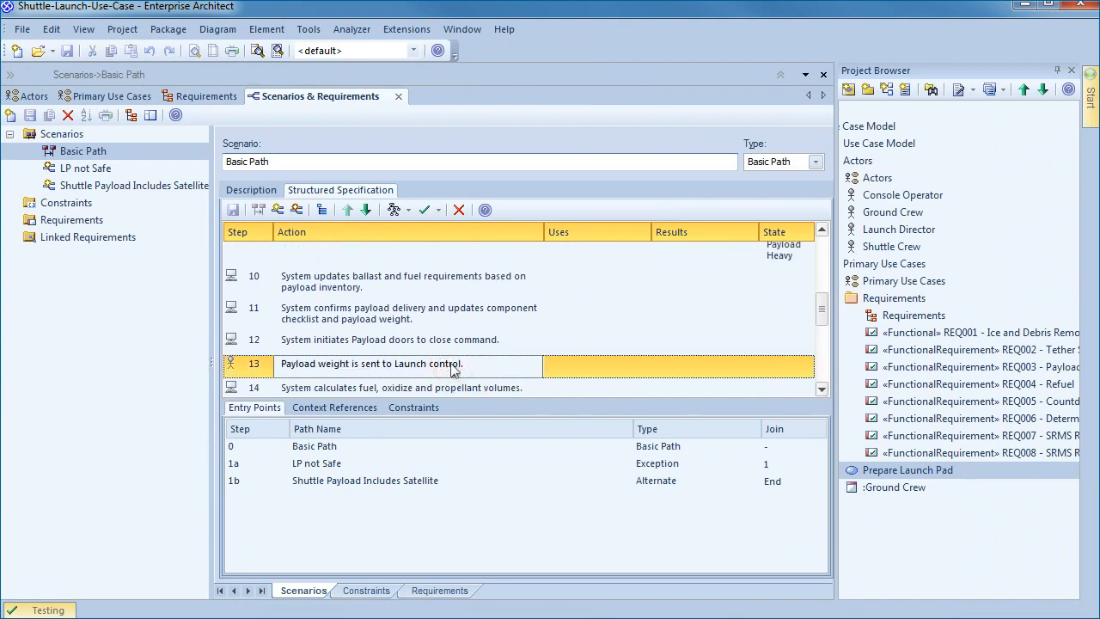
pyautogui.click(666, 367)
pyautogui.write('Payload Weight Confirmed')
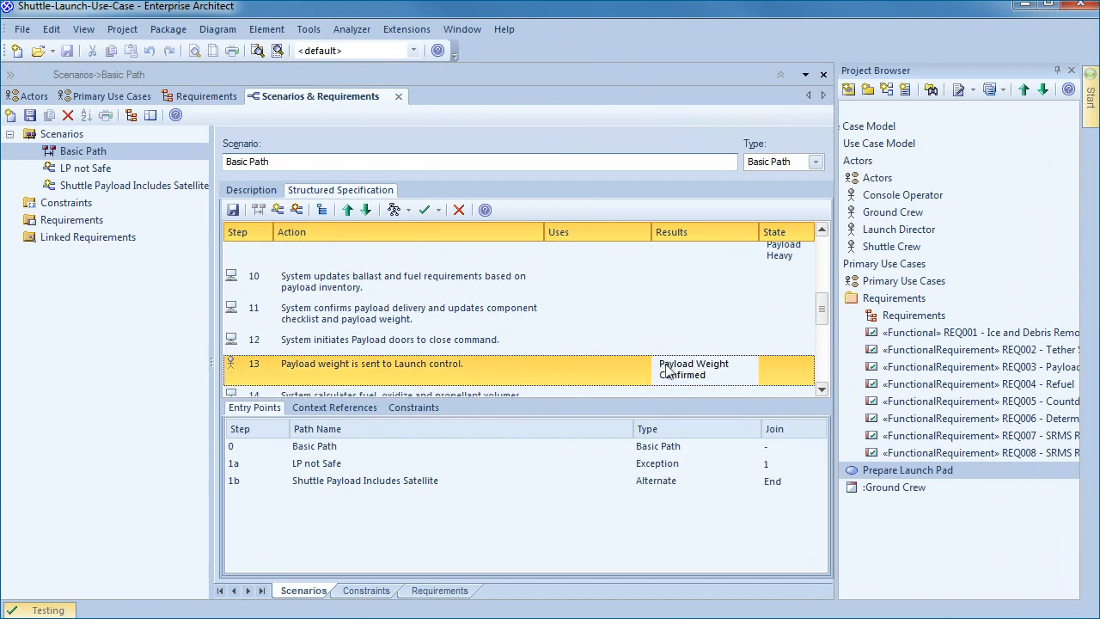
# - Set the Results of Basic Path step 18, the shuttle and launch control communication, to "Comms Established" and save the scenario
pyautogui.click(822, 393)
pyautogui.click(822, 392)
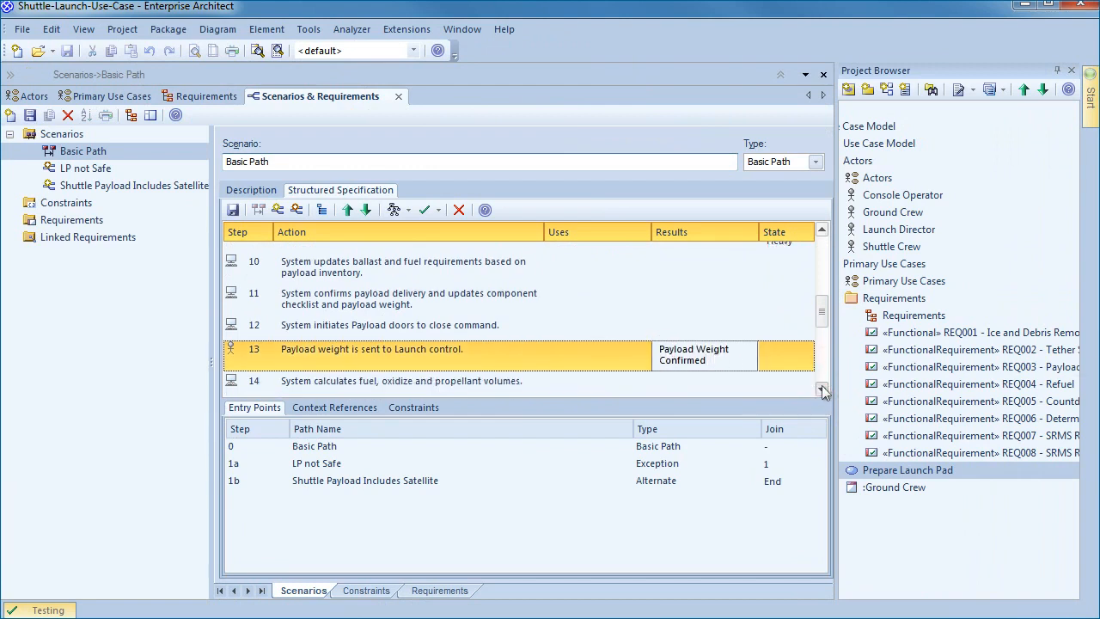
pyautogui.click(823, 392)
pyautogui.click(822, 391)
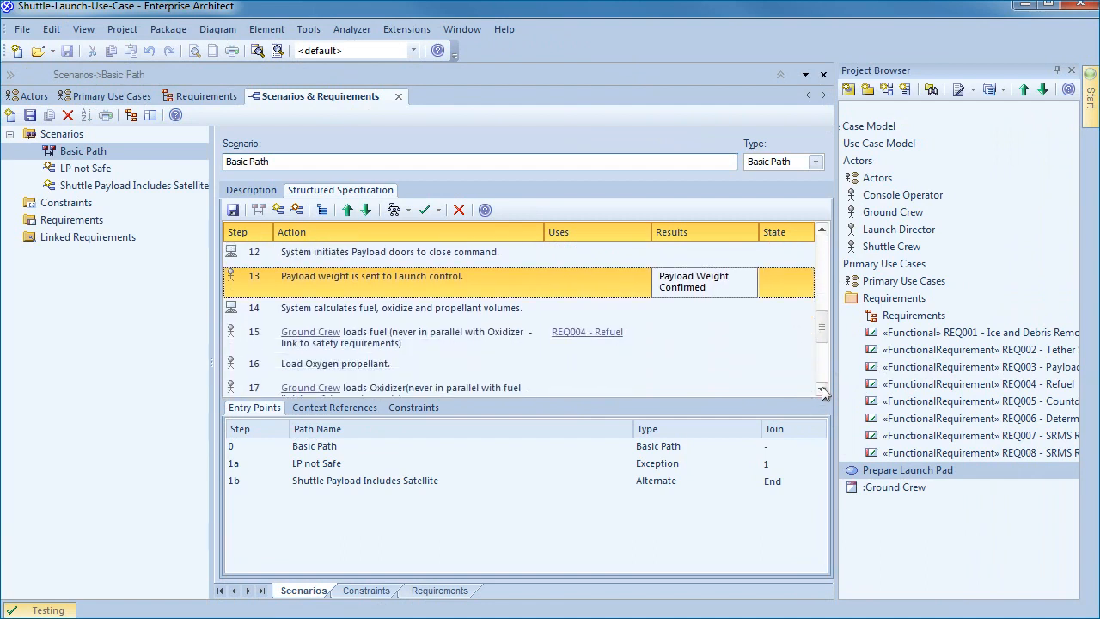
pyautogui.click(822, 391)
pyautogui.click(823, 391)
pyautogui.click(823, 391)
pyautogui.click(822, 391)
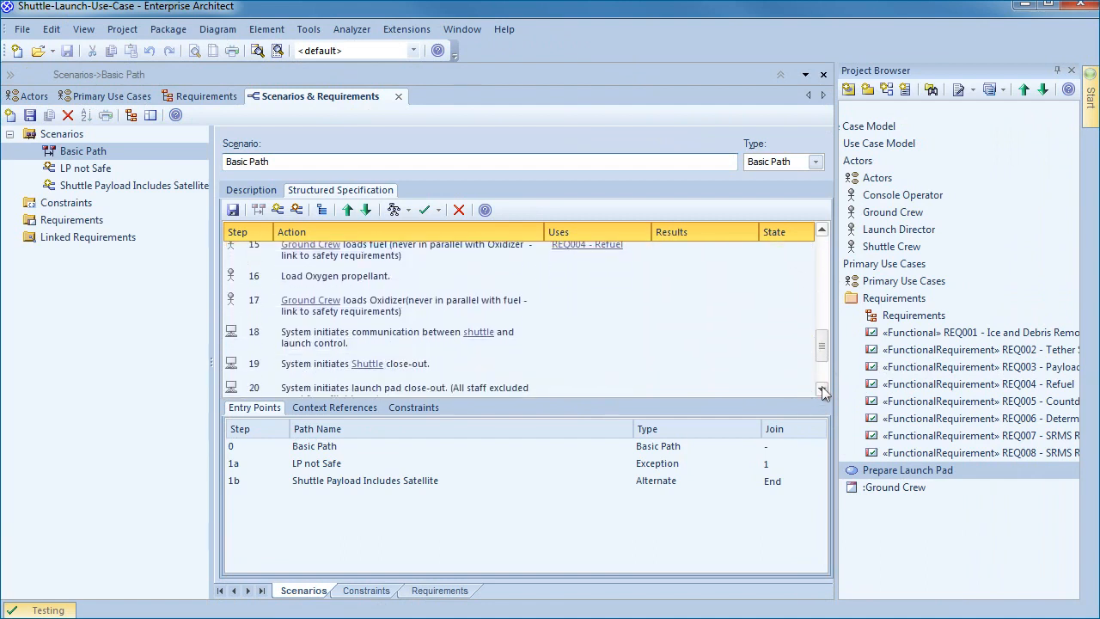
pyautogui.click(823, 391)
pyautogui.click(822, 391)
pyautogui.click(821, 388)
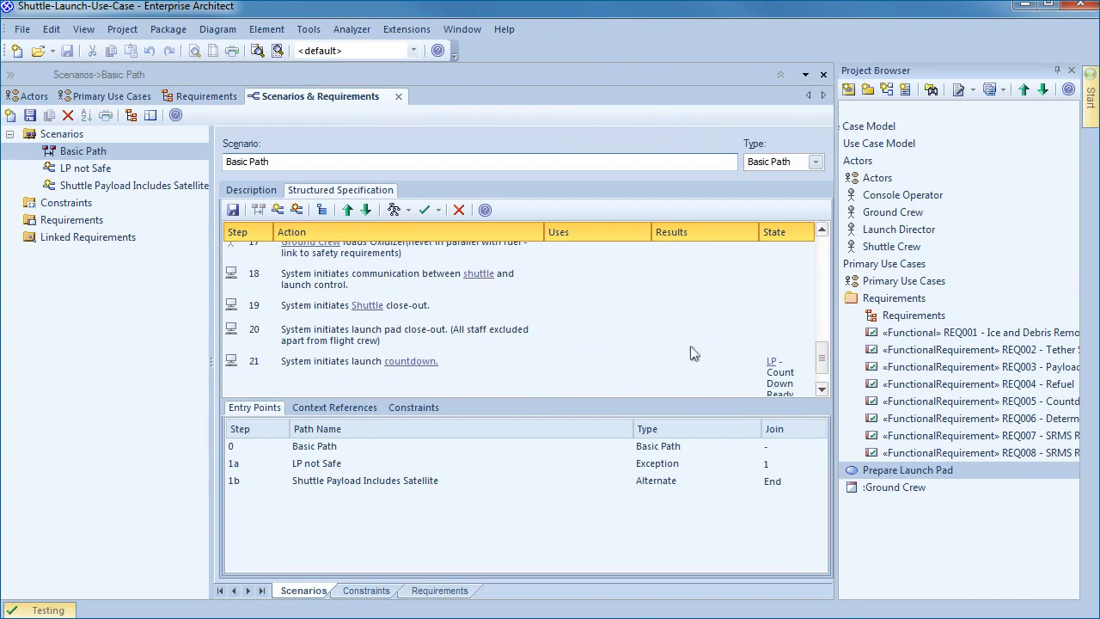
pyautogui.click(434, 276)
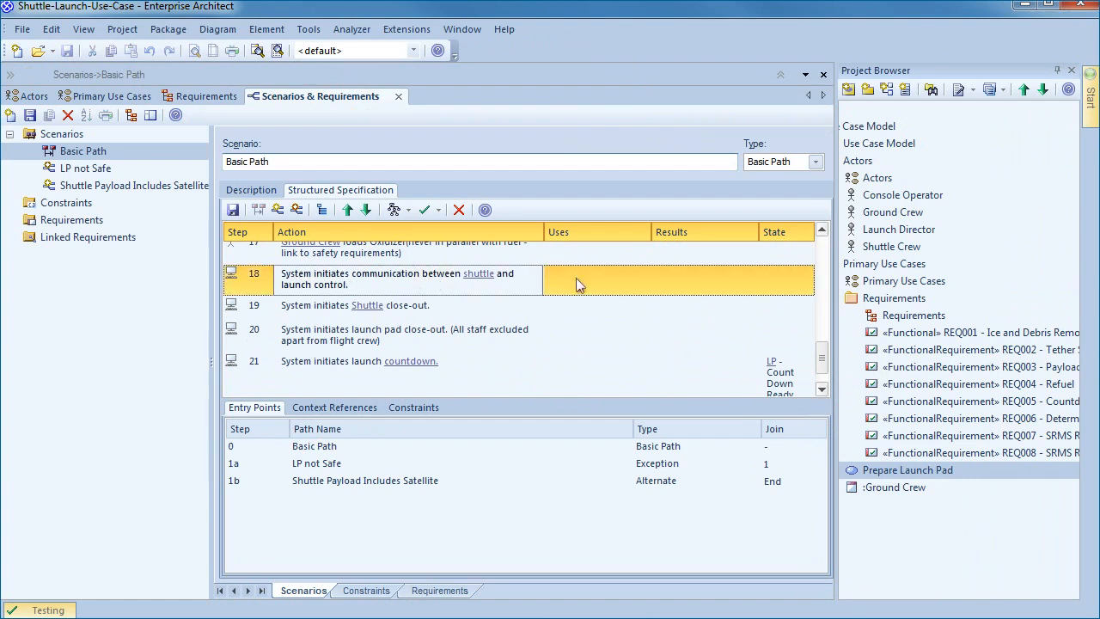
pyautogui.click(672, 279)
pyautogui.write('Comms Established')
pyautogui.click(730, 311)
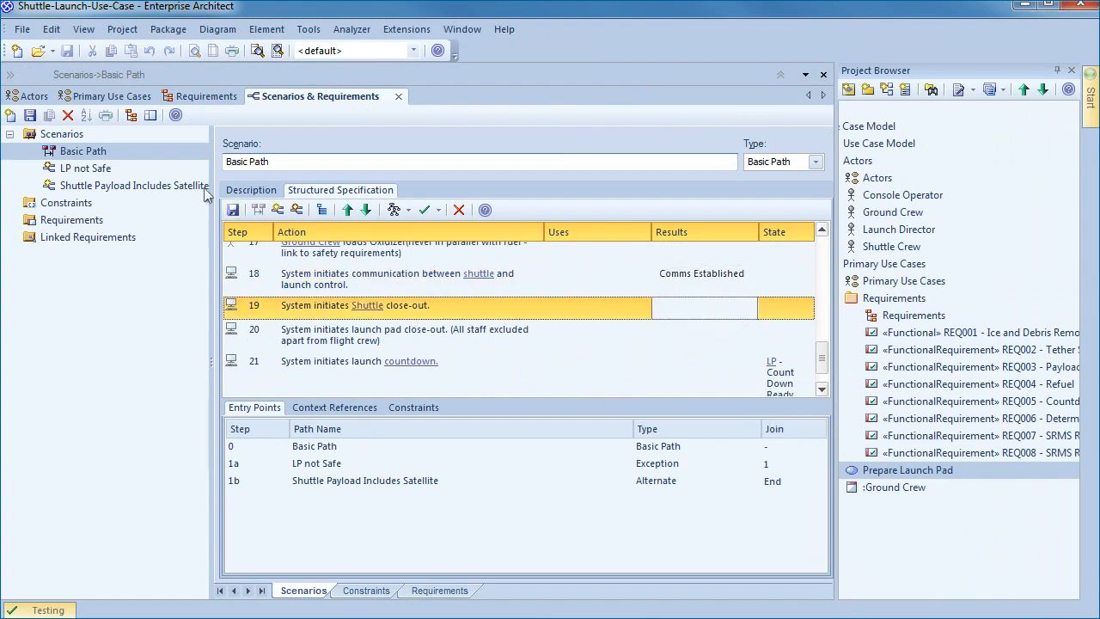
pyautogui.click(232, 211)
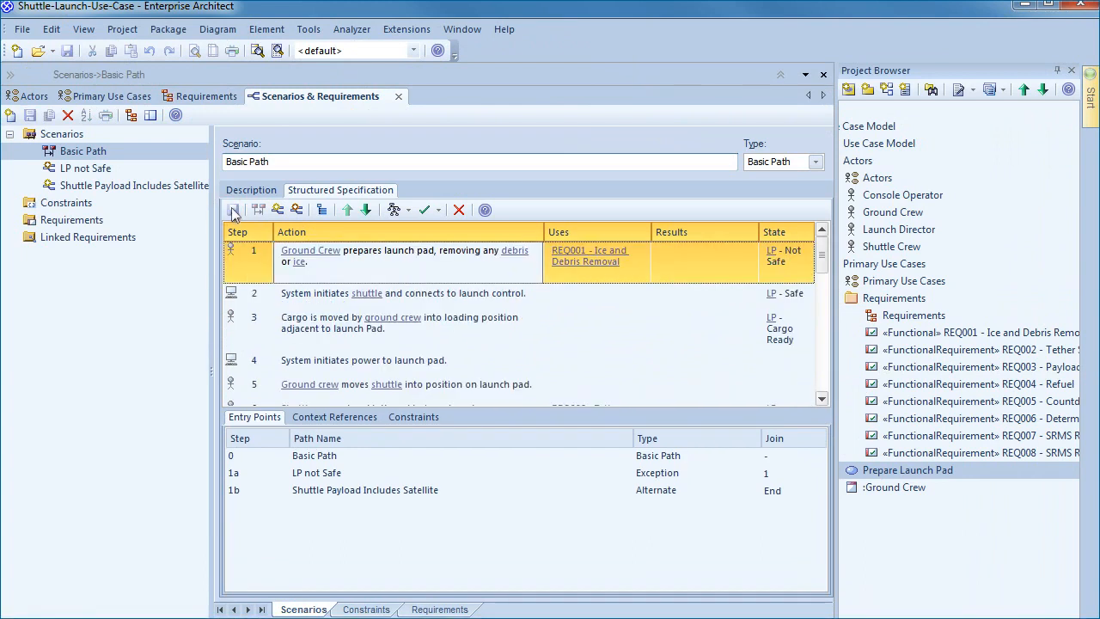
# - Generate a horizontal-layout Test Suite from the Basic Path scenario
pyautogui.click(439, 210)
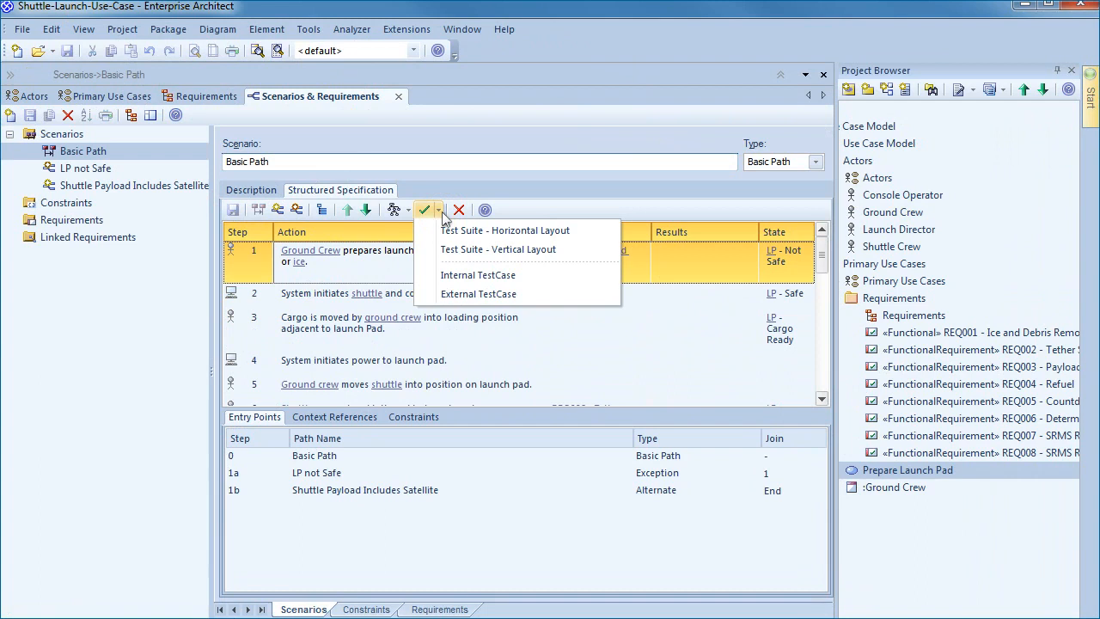
pyautogui.click(444, 229)
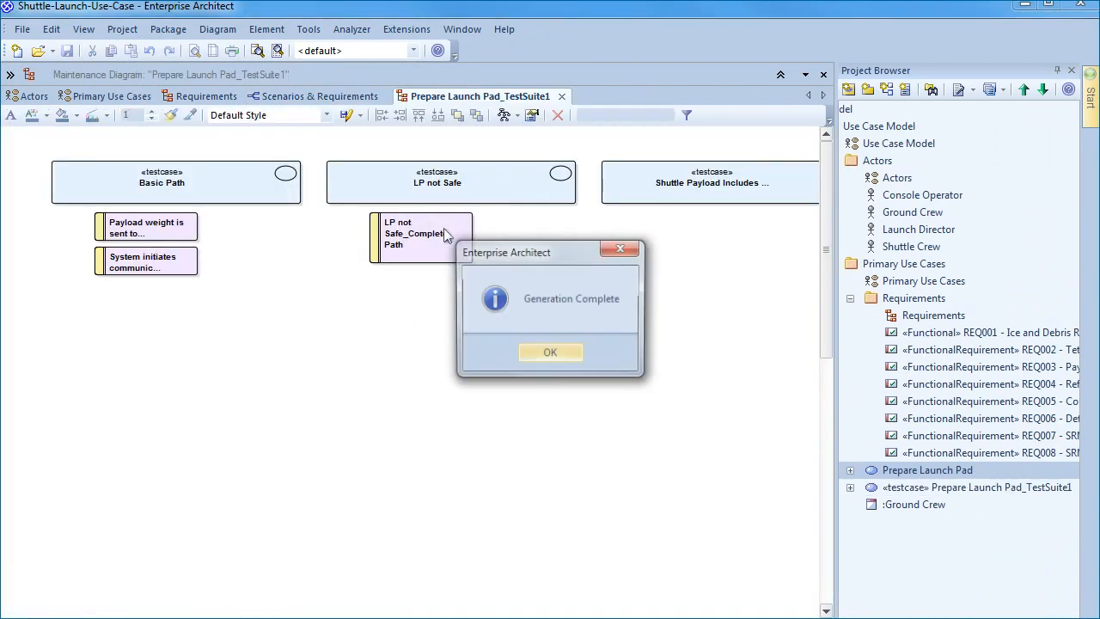
pyautogui.click(548, 354)
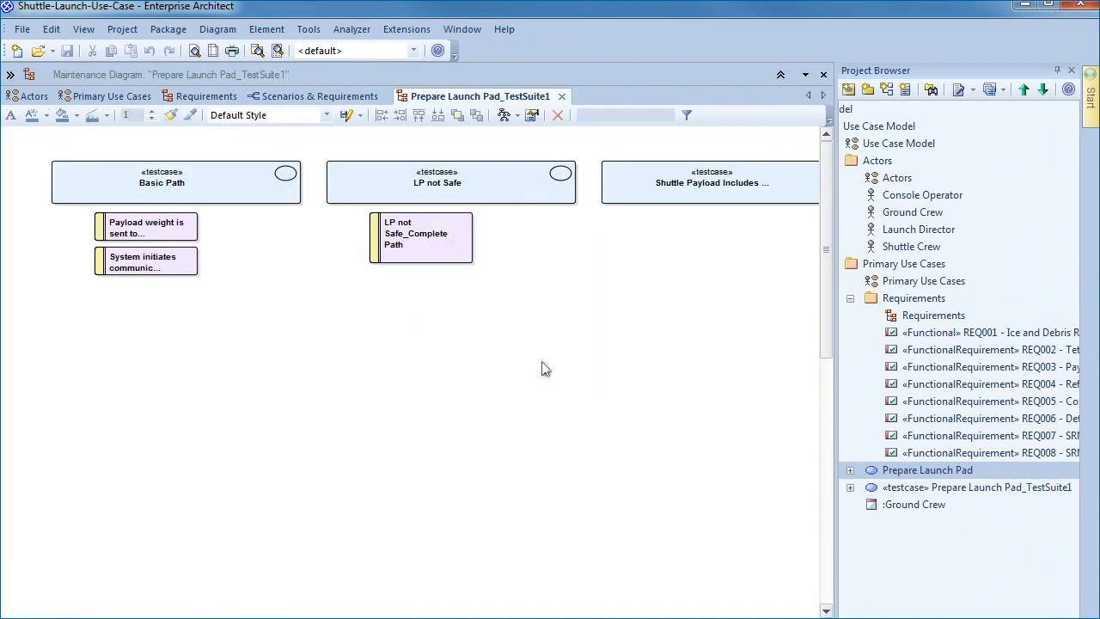
pyautogui.click(239, 187)
# - Return to the Prepare Launch Pad scenarios and generate an External TestCase from the Basic Path
pyautogui.click(341, 97)
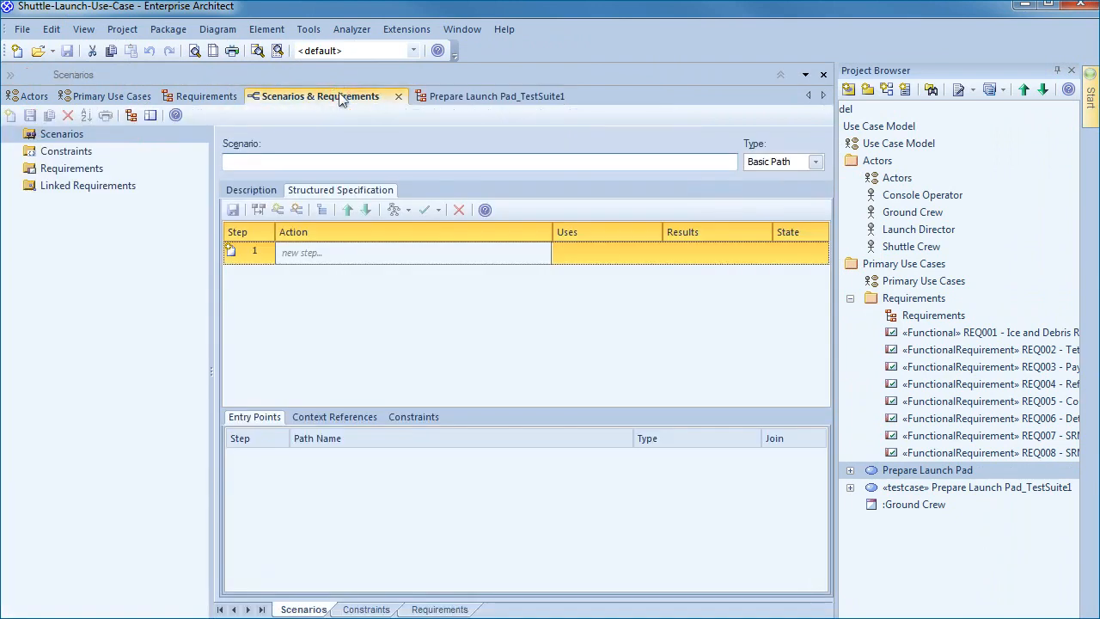
pyautogui.click(871, 470)
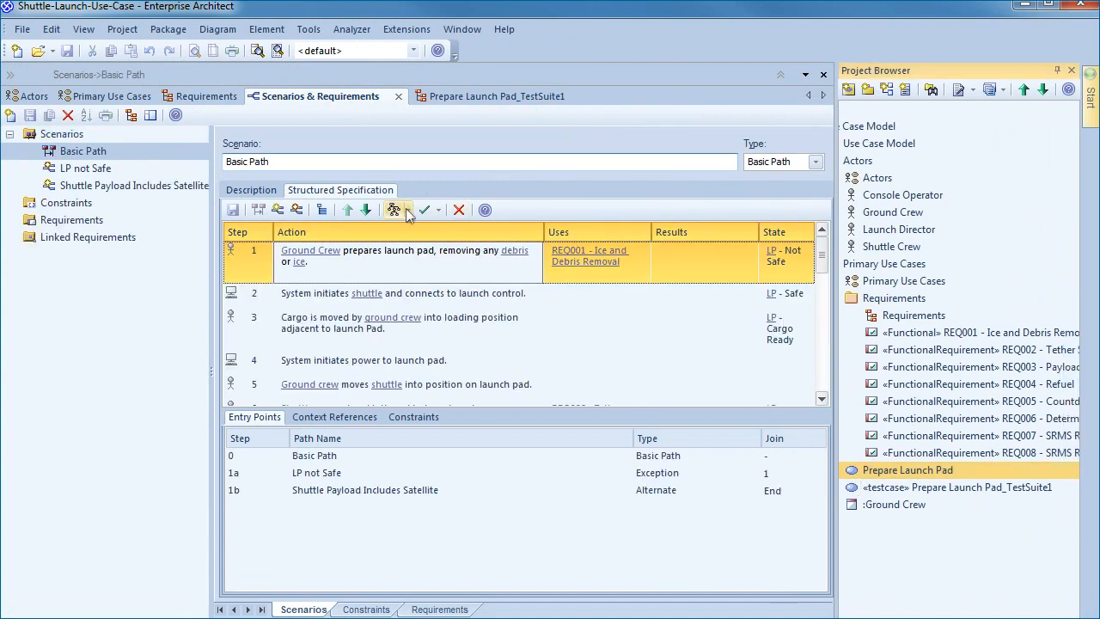
pyautogui.click(437, 210)
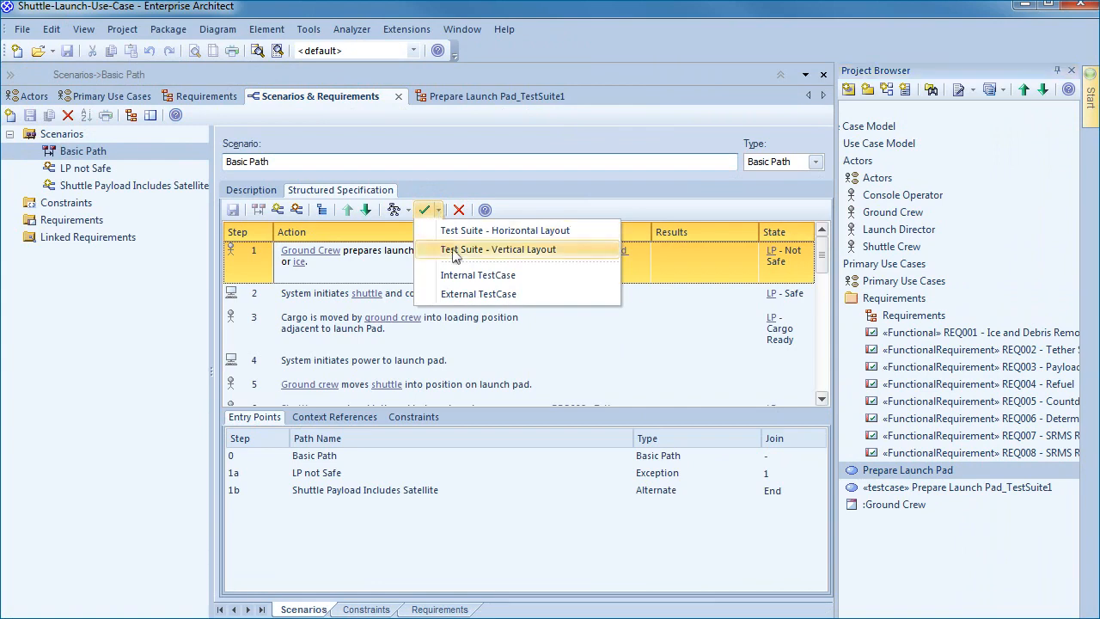
pyautogui.click(469, 294)
pyautogui.click(554, 352)
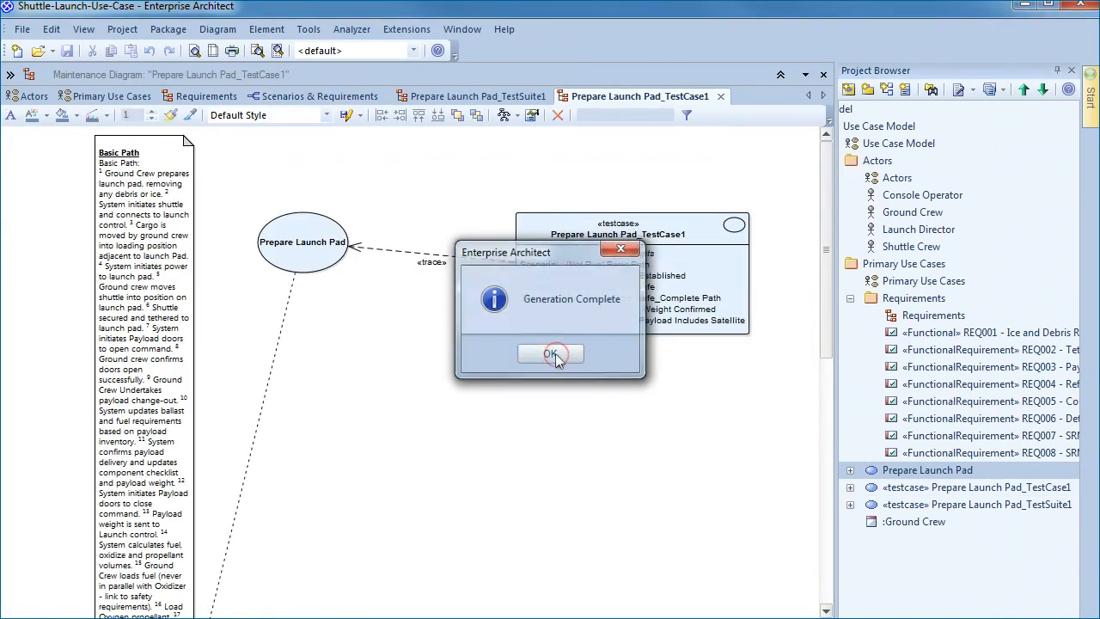
# - Open the Prepare Launch Pad_TestCase1 test scripts and set the LP not Safe test's status to Pass, leaving Run By and Checked By blank
pyautogui.click(550, 279)
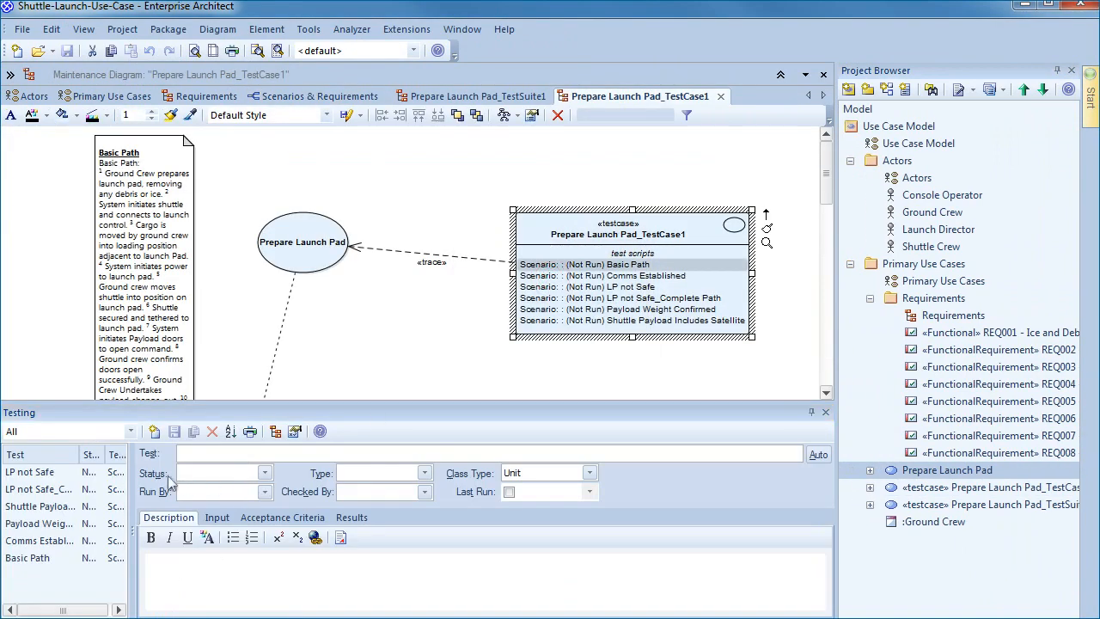
pyautogui.click(43, 473)
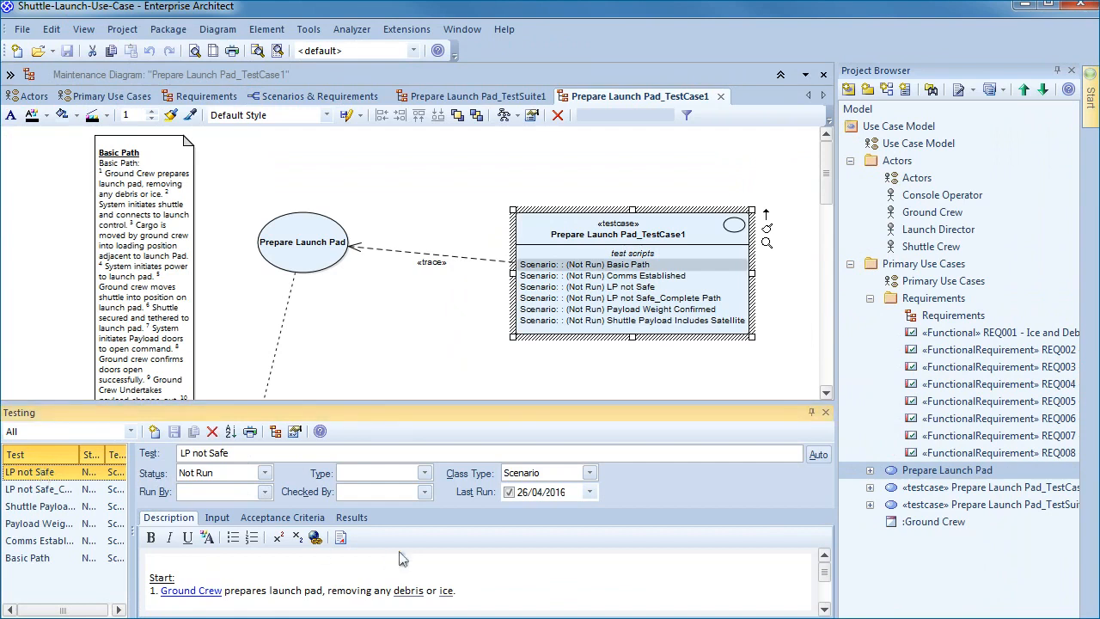
pyautogui.click(264, 473)
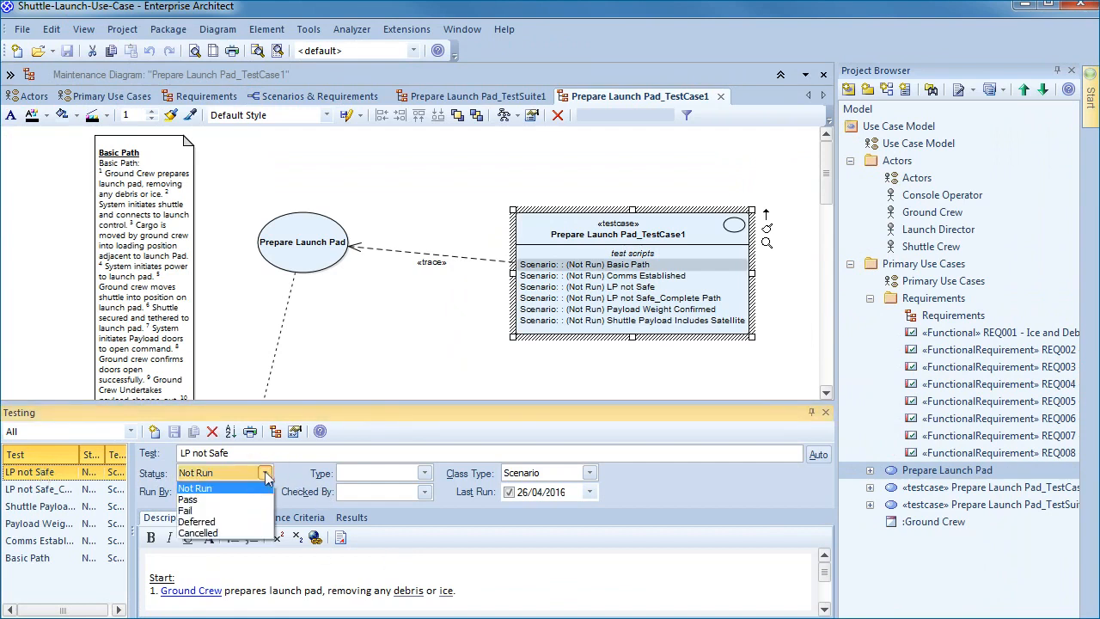
pyautogui.click(206, 501)
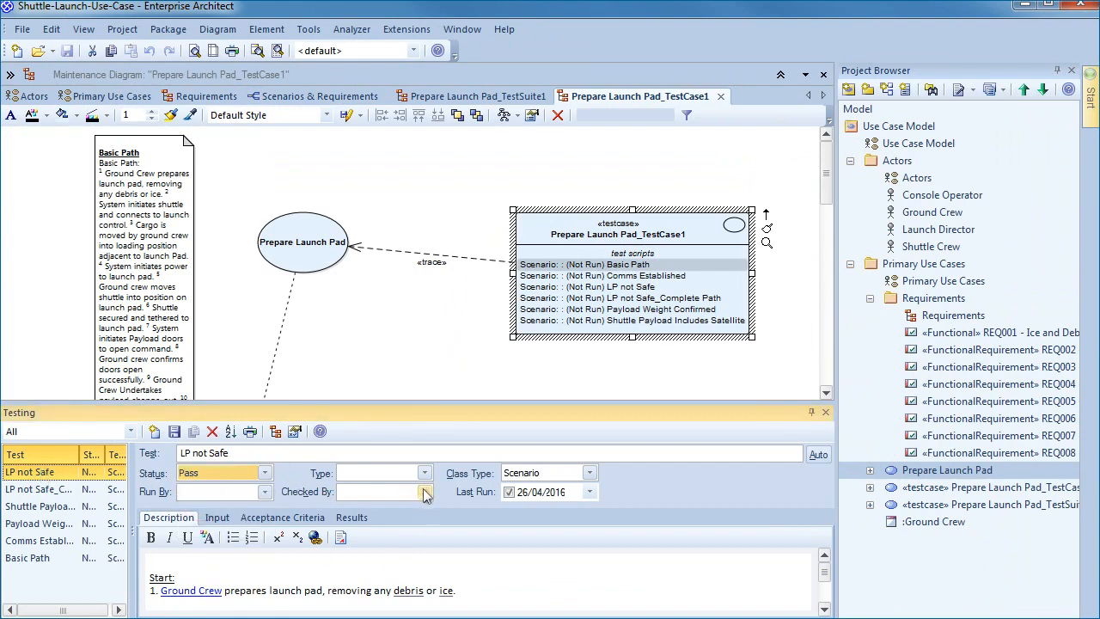
pyautogui.click(425, 492)
pyautogui.click(457, 486)
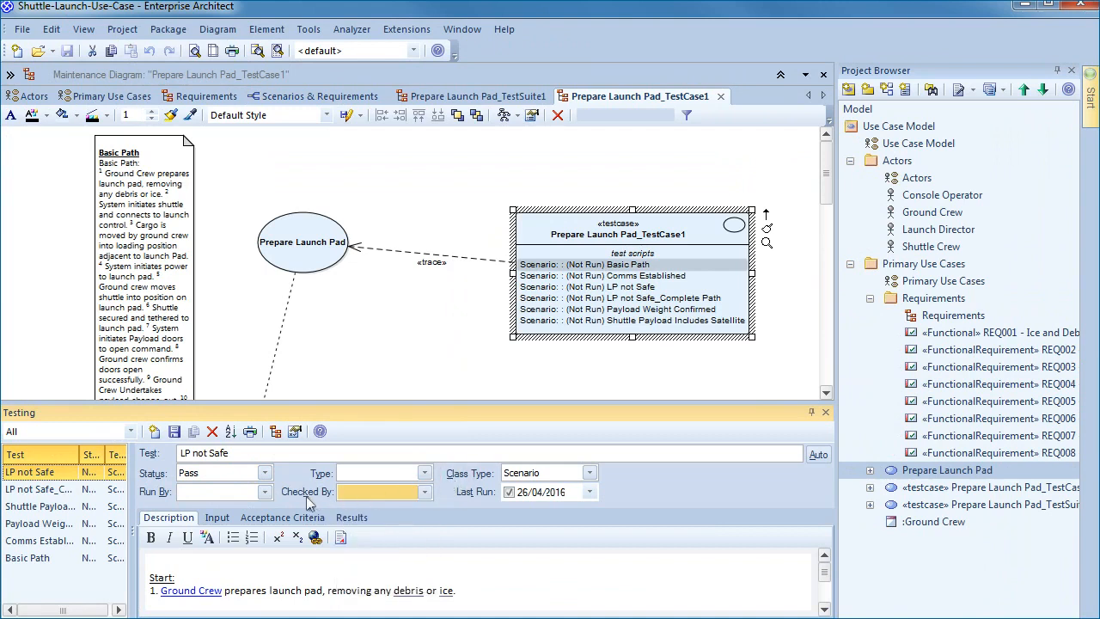
pyautogui.click(219, 495)
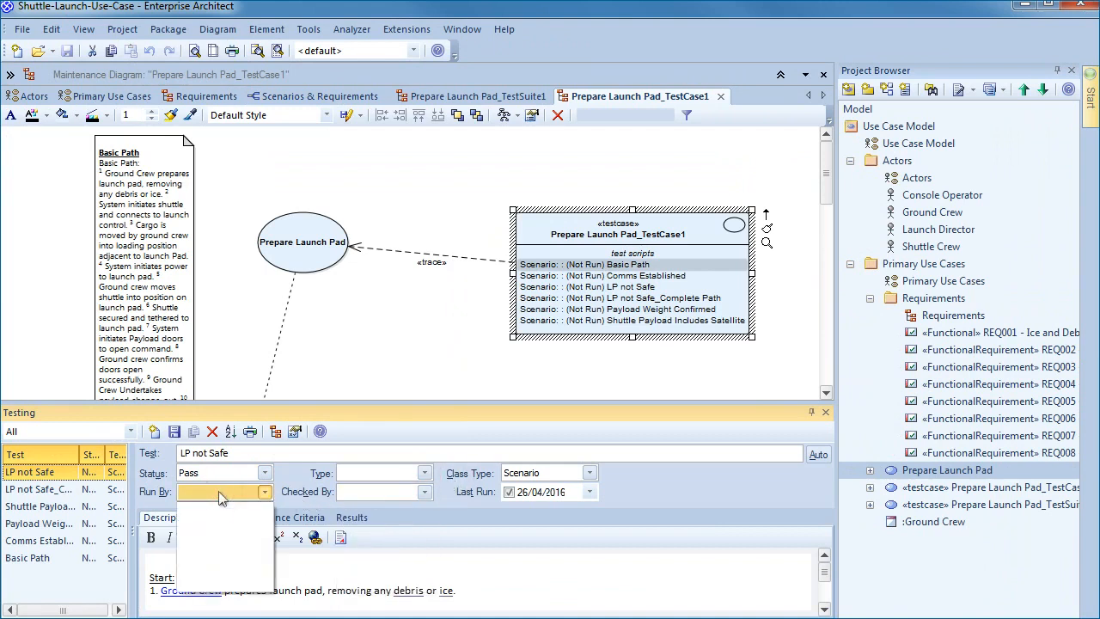
pyautogui.click(292, 486)
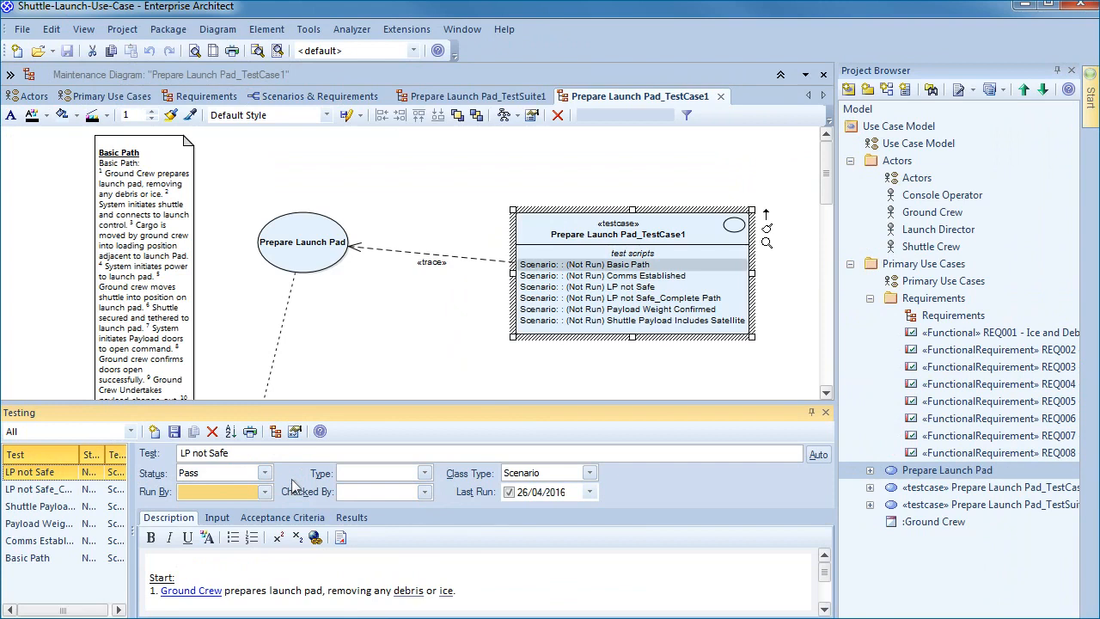
# - Close the test case diagram with pending changes saved, then close the Testing window and the Project Browser
pyautogui.click(721, 96)
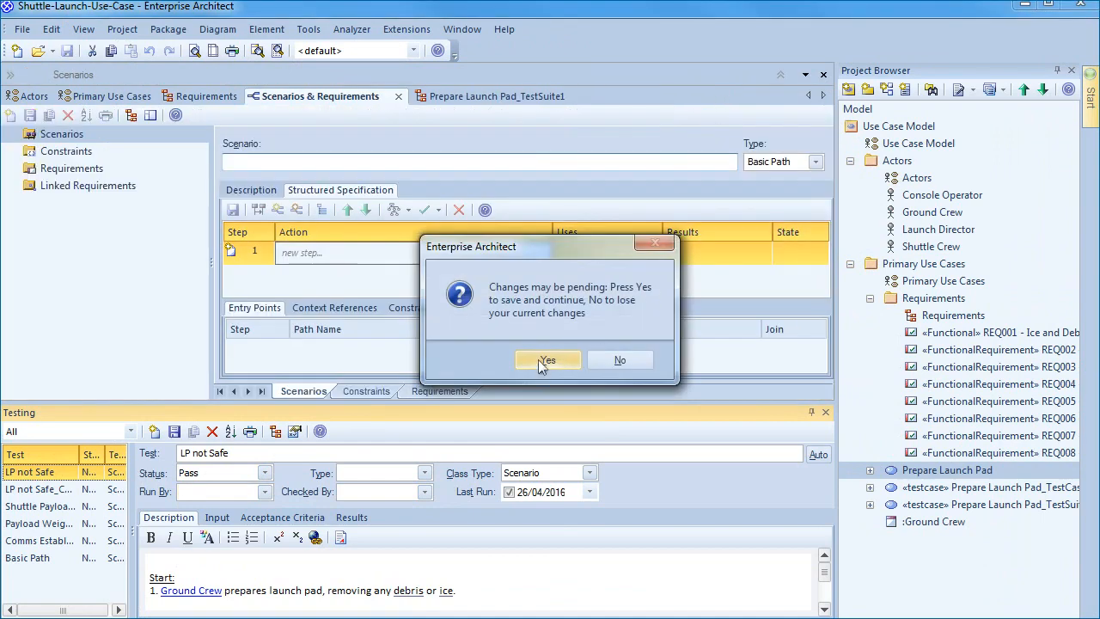
pyautogui.click(539, 362)
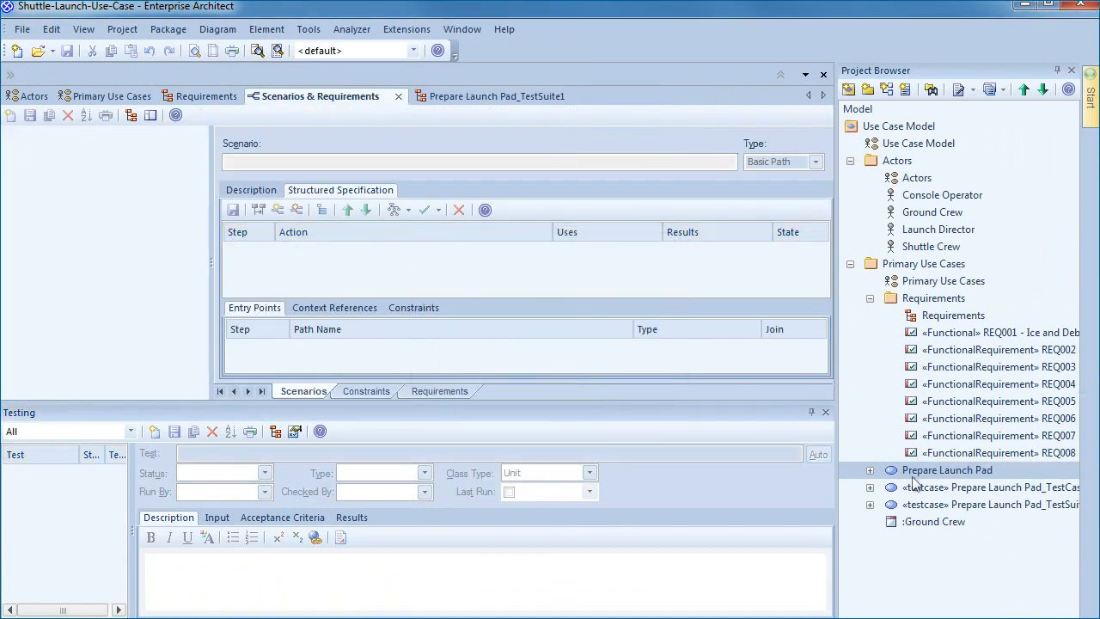
pyautogui.click(911, 471)
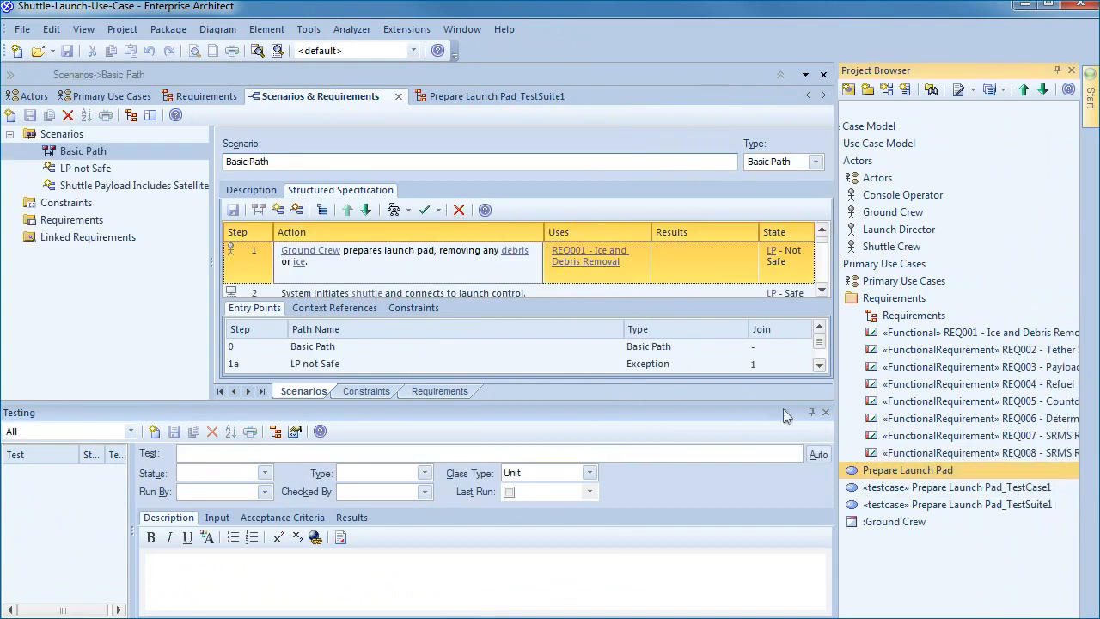
pyautogui.click(825, 412)
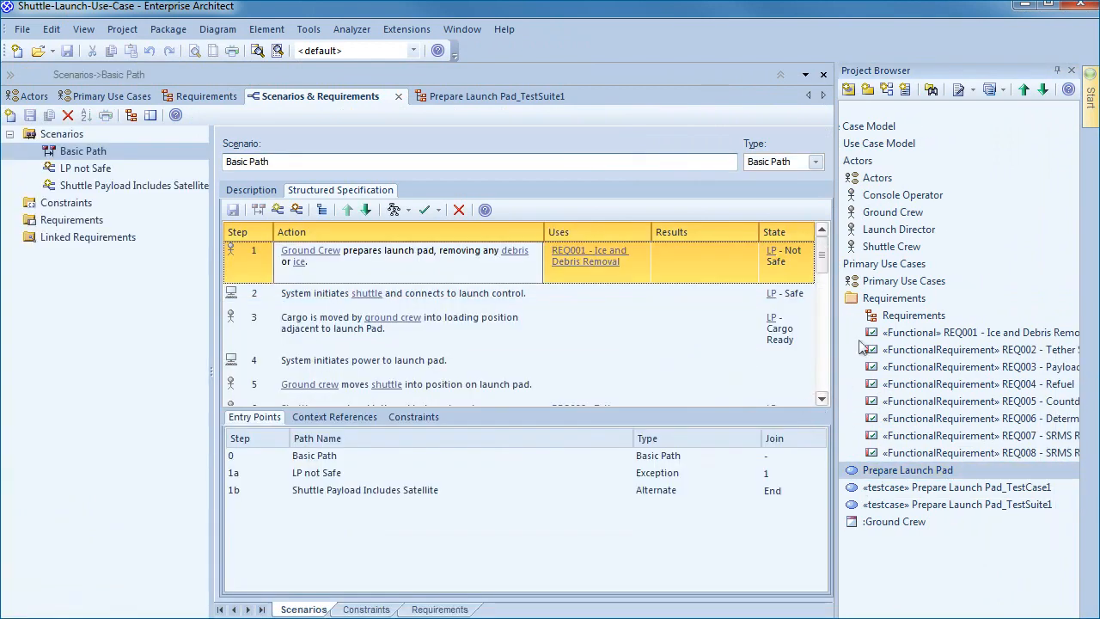
pyautogui.click(1070, 70)
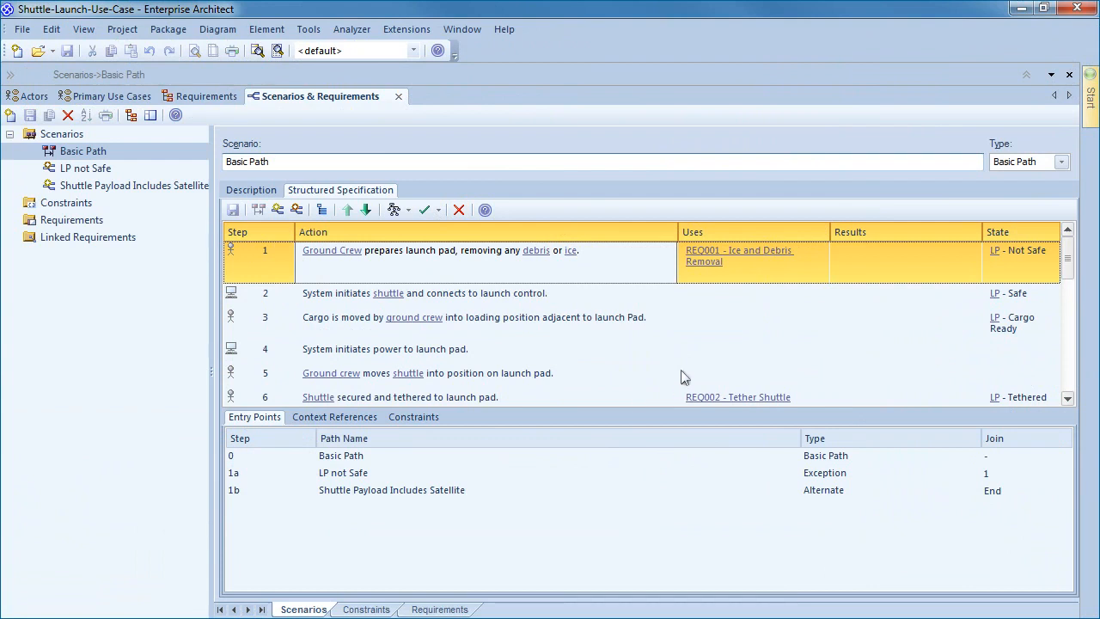
# - Open the Relationship Matrix for Primary Use Cases and Requirements and inspect the REQ006 - Determine if Launch Pad is Safe cell
pyautogui.click(311, 31)
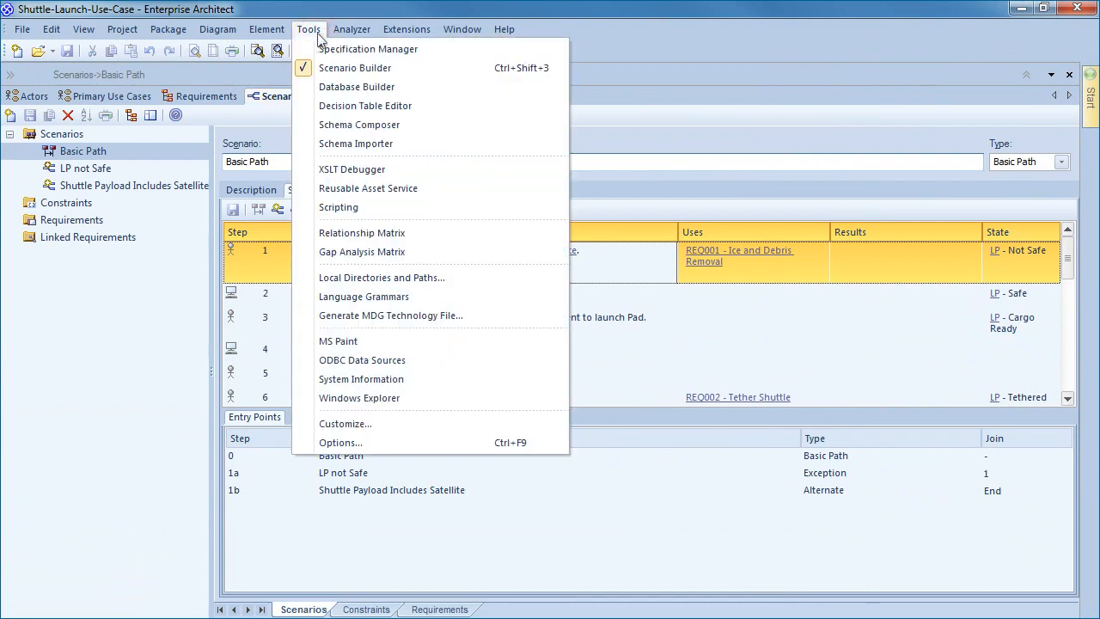
pyautogui.click(357, 240)
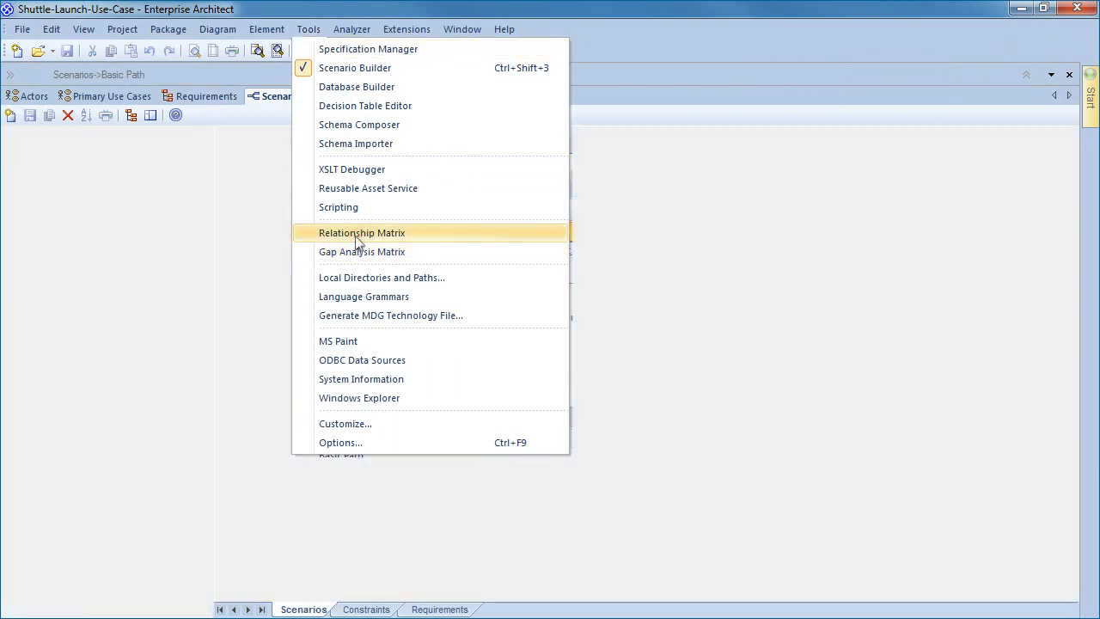
pyautogui.click(355, 235)
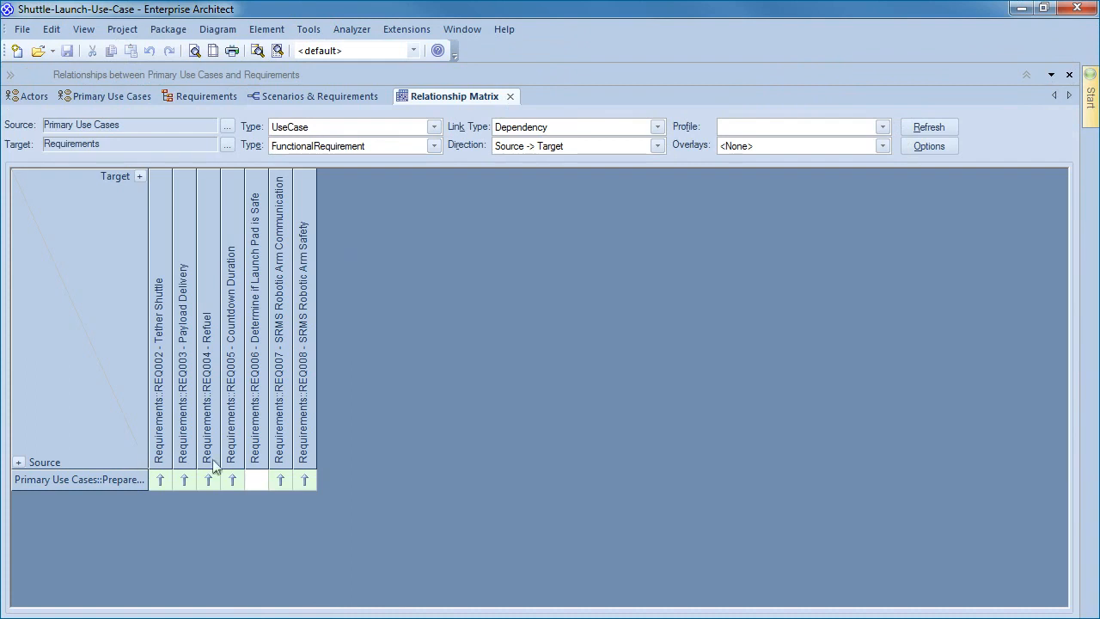
pyautogui.click(256, 483)
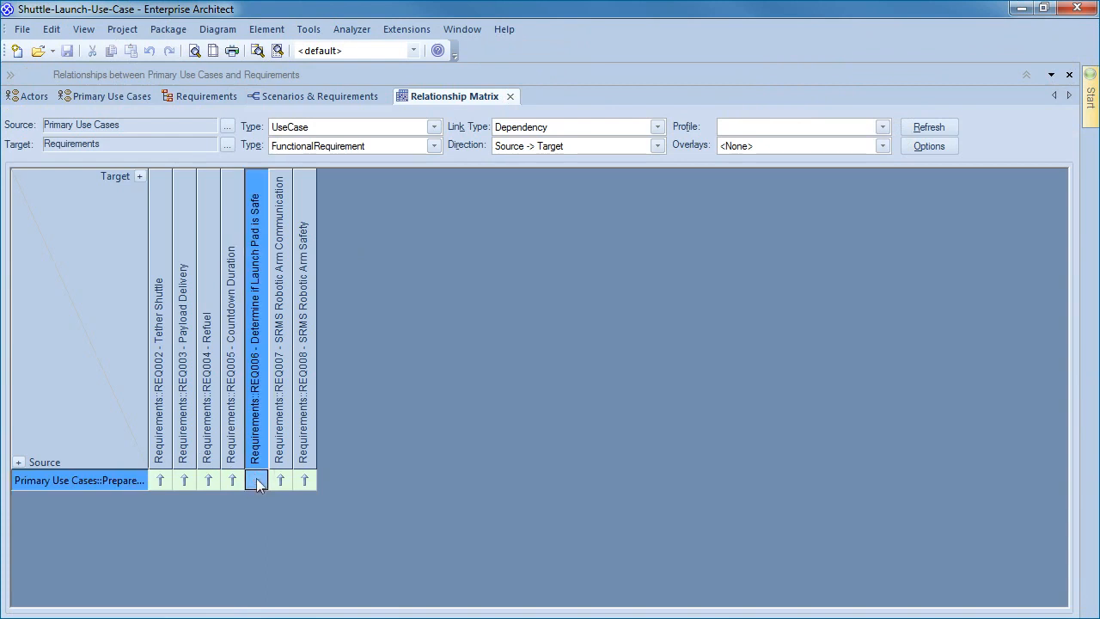
pyautogui.rightClick(248, 406)
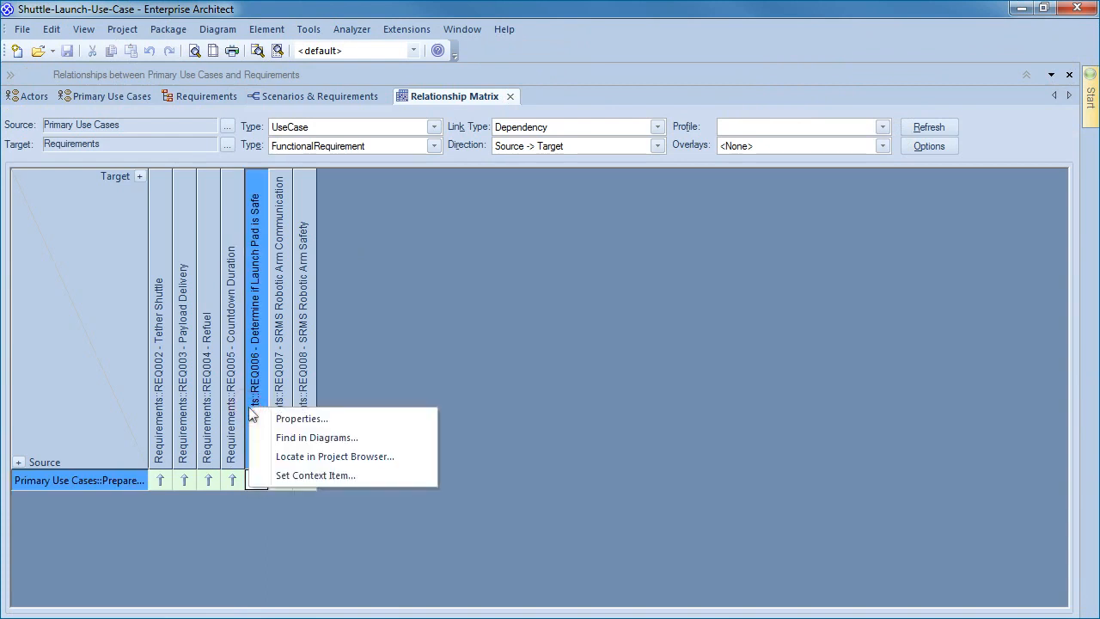
pyautogui.click(289, 438)
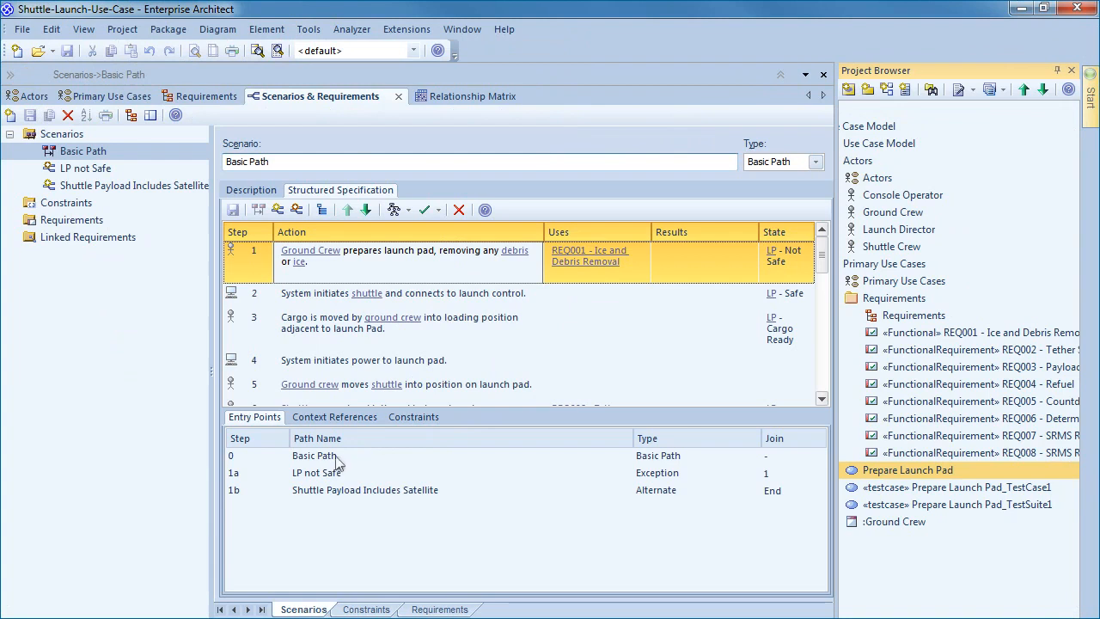
# - Link LP not Safe step 2 to REQ006 - Determine if Launch Pad is Safe as a Dependency, save, and recheck the Relationship Matrix
pyautogui.doubleClick(327, 476)
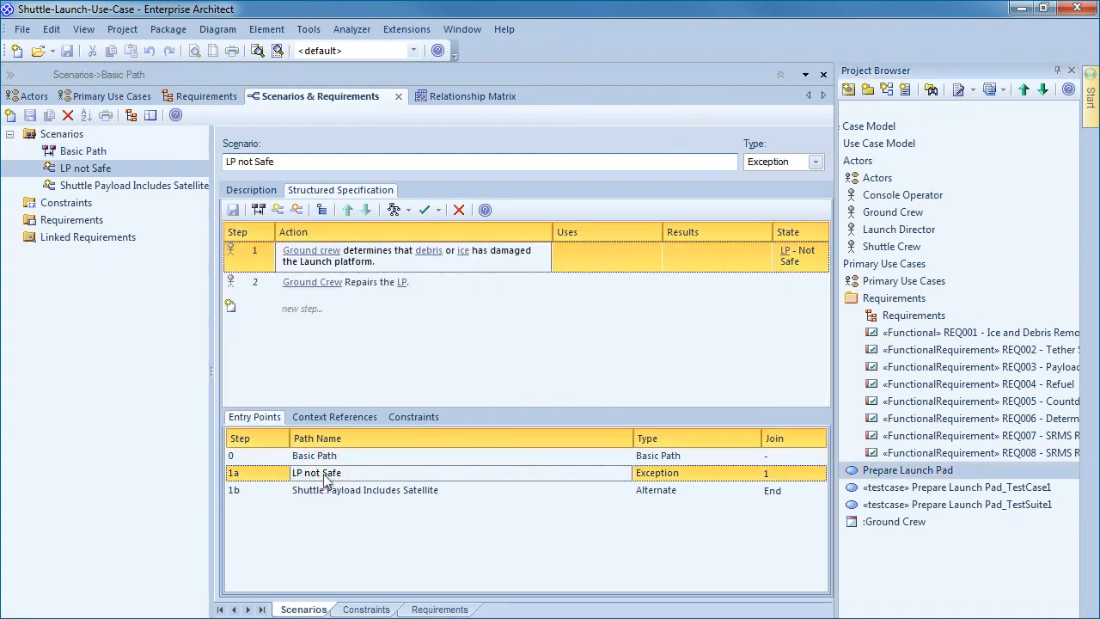
pyautogui.rightClick(371, 291)
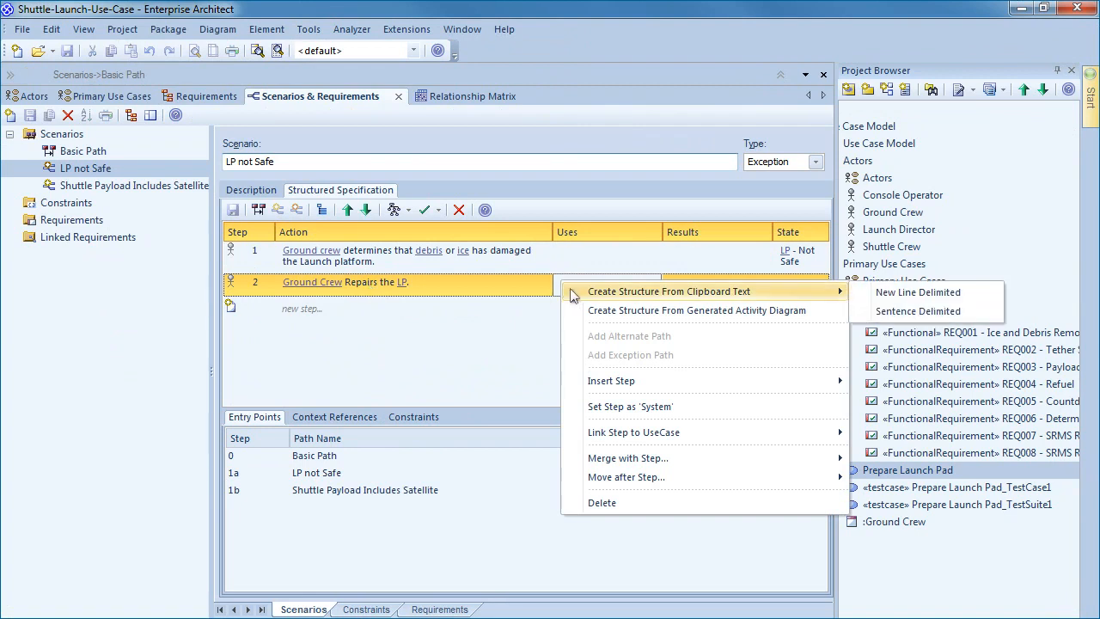
pyautogui.click(554, 287)
pyautogui.rightClick(564, 283)
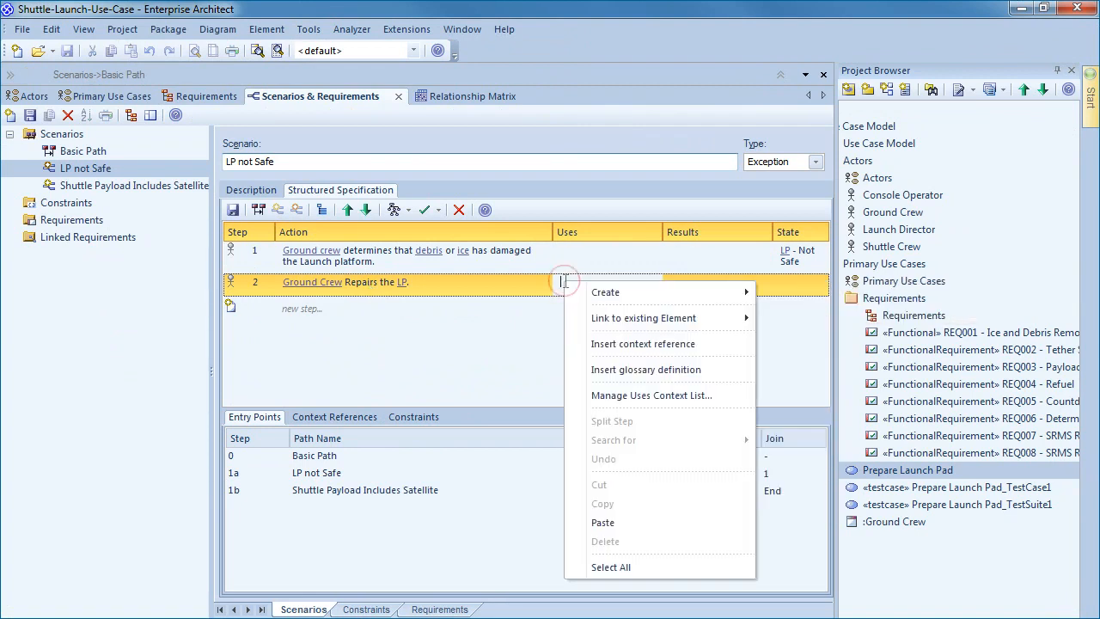
pyautogui.moveTo(616, 317)
pyautogui.moveTo(798, 317)
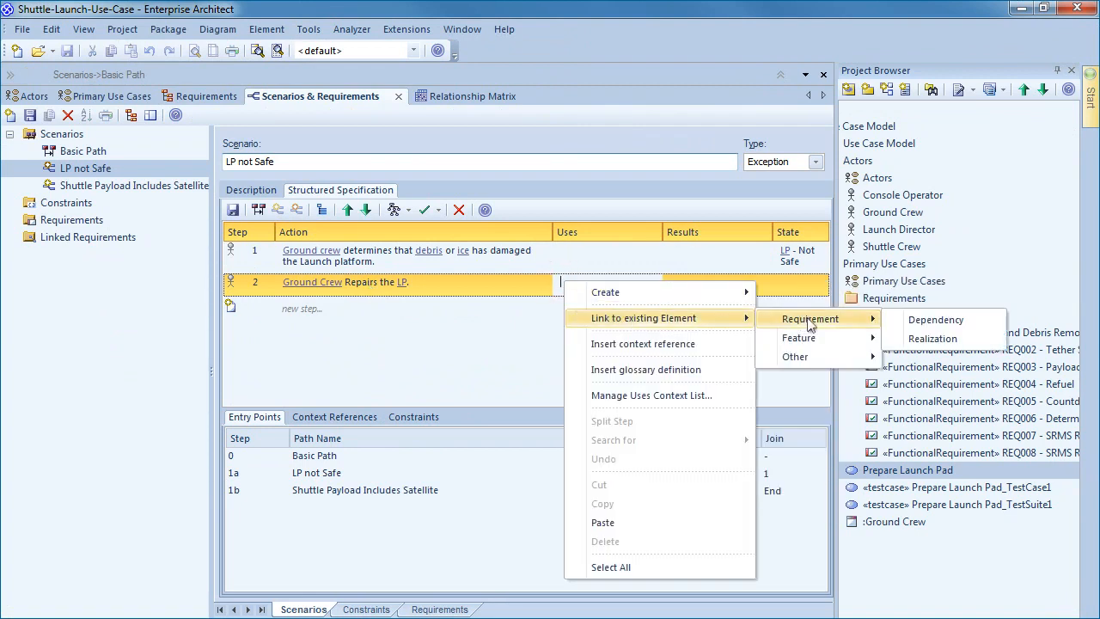
pyautogui.click(935, 318)
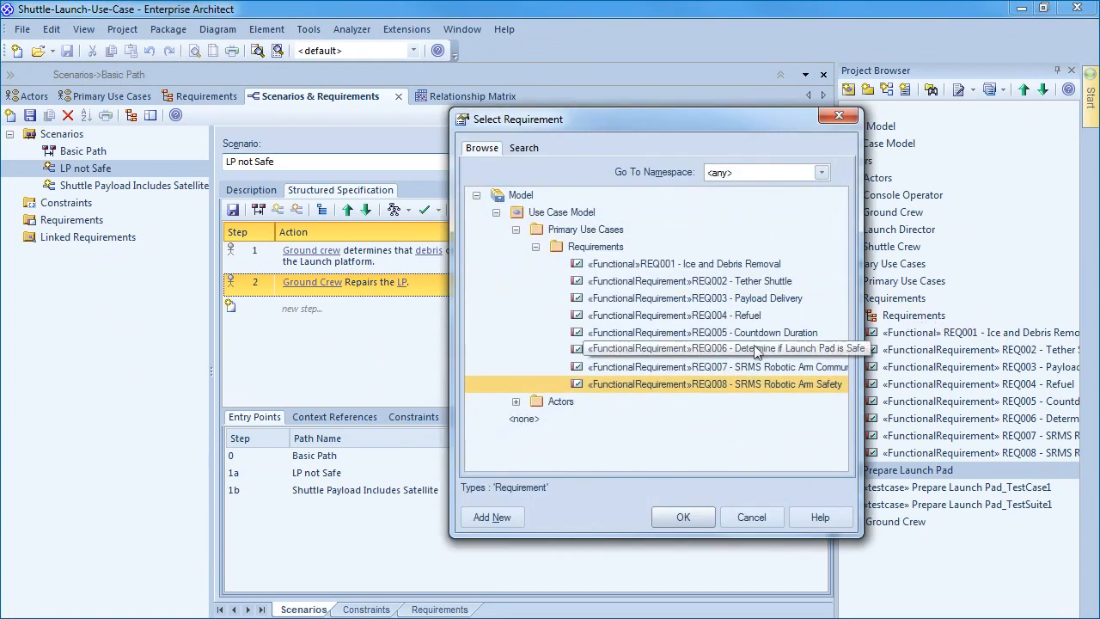
pyautogui.doubleClick(755, 349)
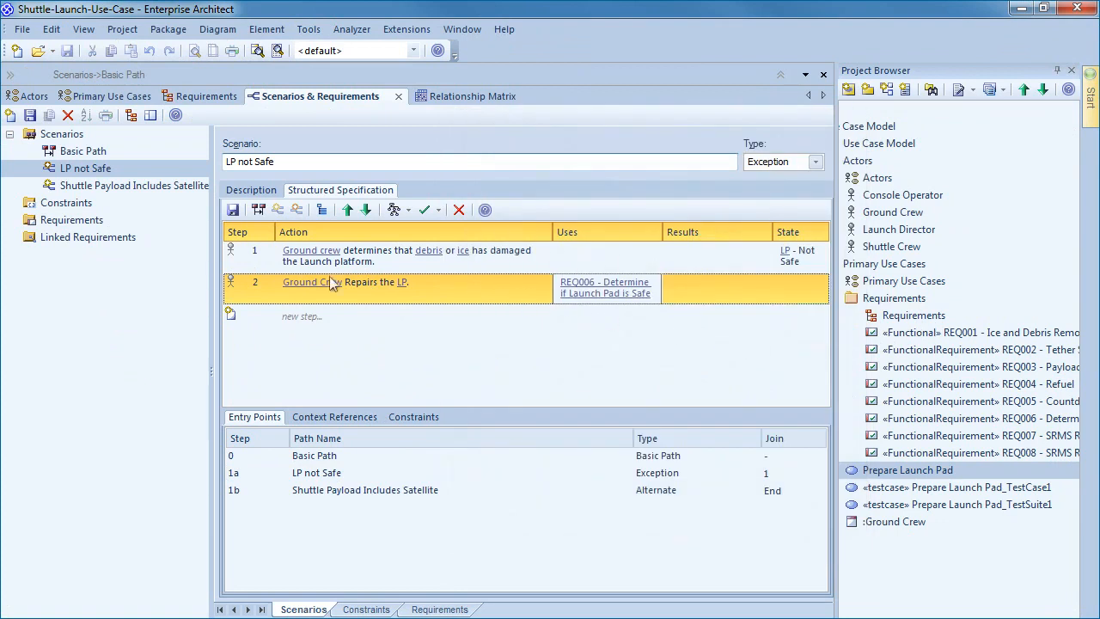
pyautogui.click(233, 211)
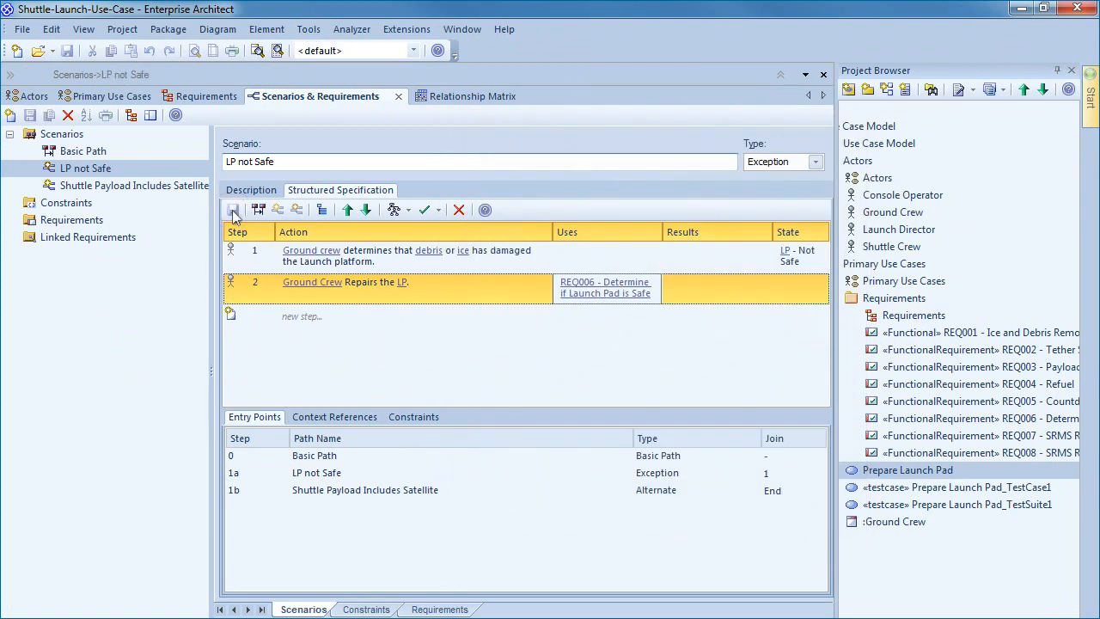
pyautogui.click(441, 97)
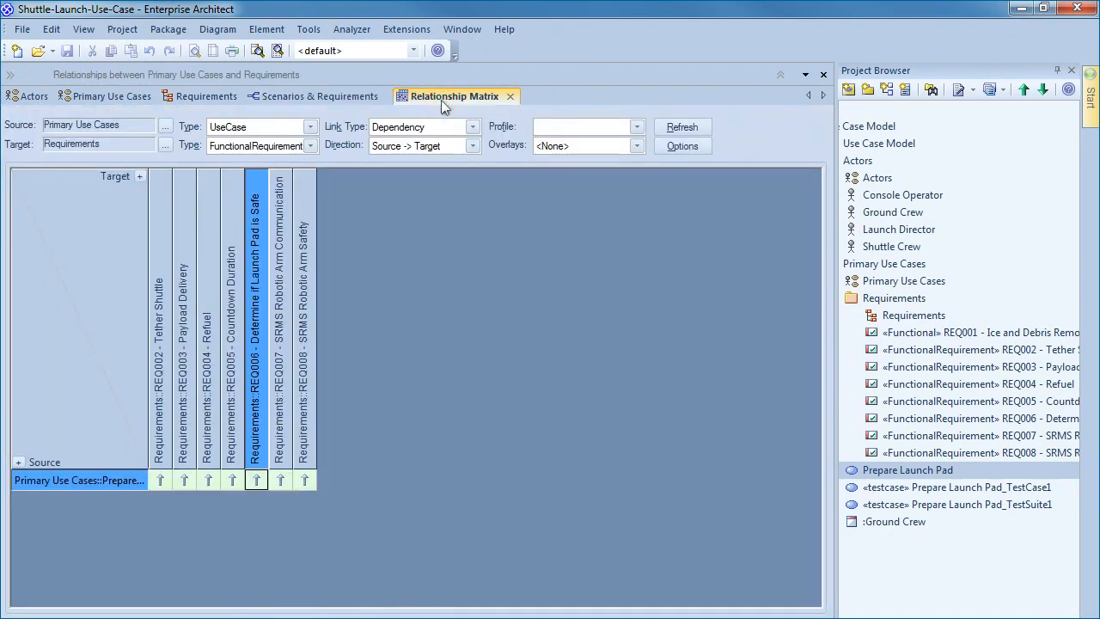